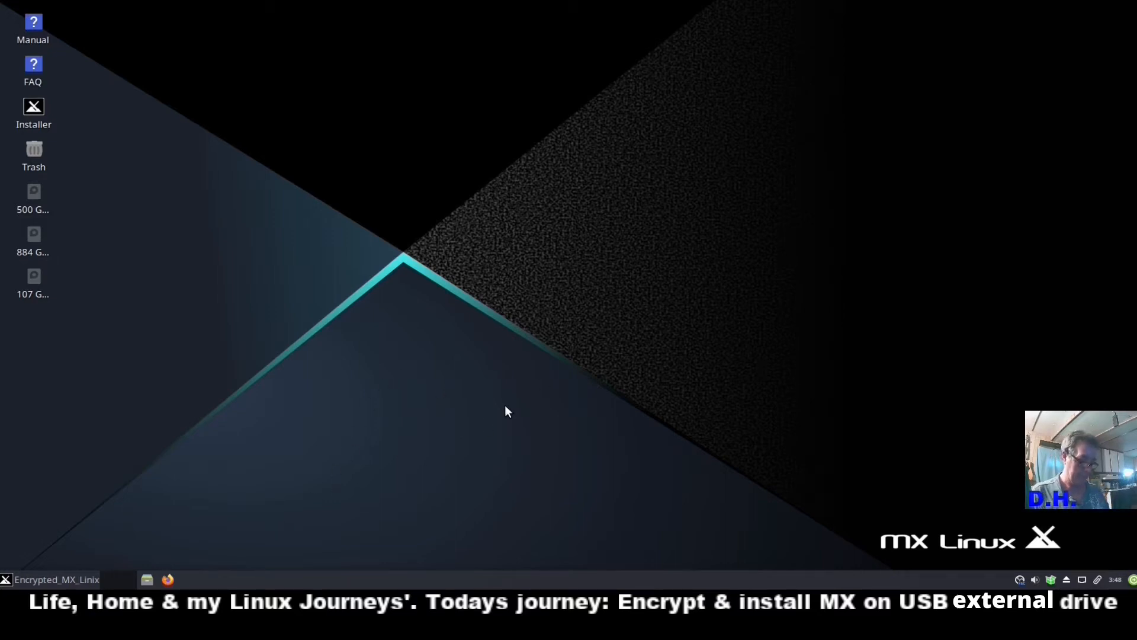
Open an Xfce Terminal window with Ctrl+Alt+T.
{"action": "key", "text": "ctrl+alt+t"}
Run lsblk, highlight the 465.8G sdb1 line, then close the terminal.
{"action": "type", "text": "lsblk"}
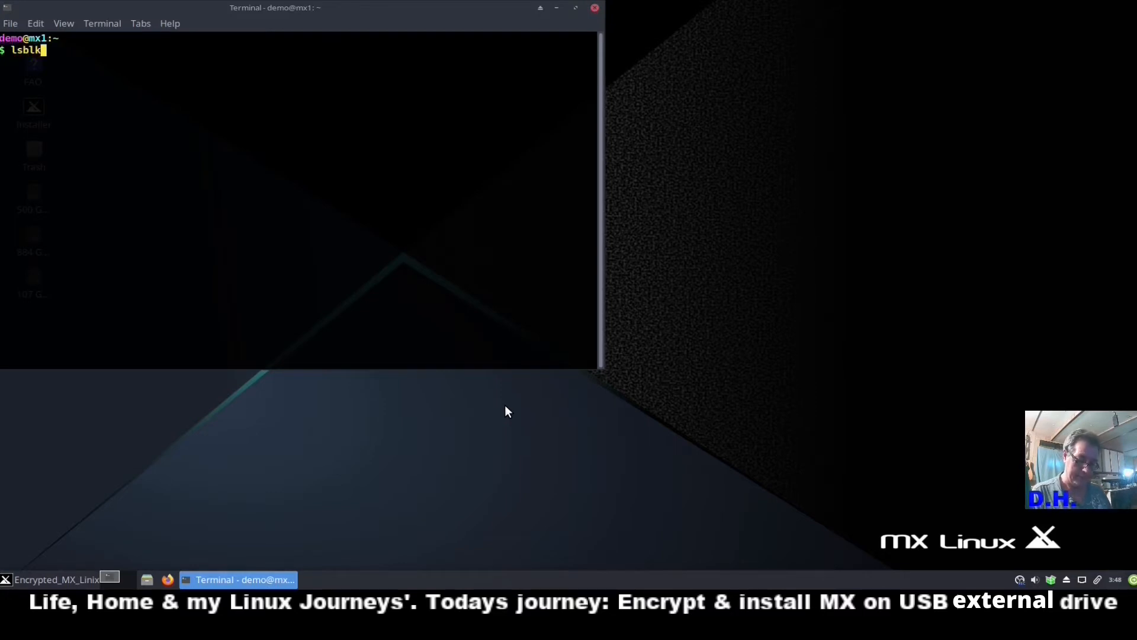
{"action": "key", "text": "Return"}
{"action": "left_click_drag", "start_coordinate": [485, 8], "coordinate": [693, 103]}
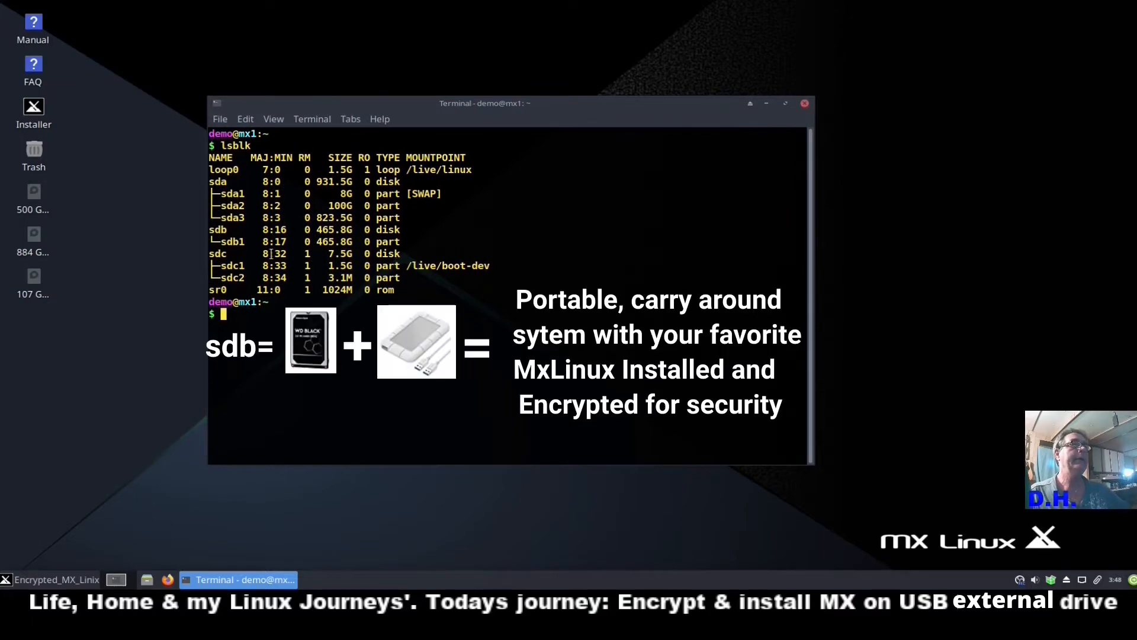
{"action": "left_click_drag", "start_coordinate": [219, 239], "coordinate": [430, 238]}
{"action": "left_click", "coordinate": [315, 249]}
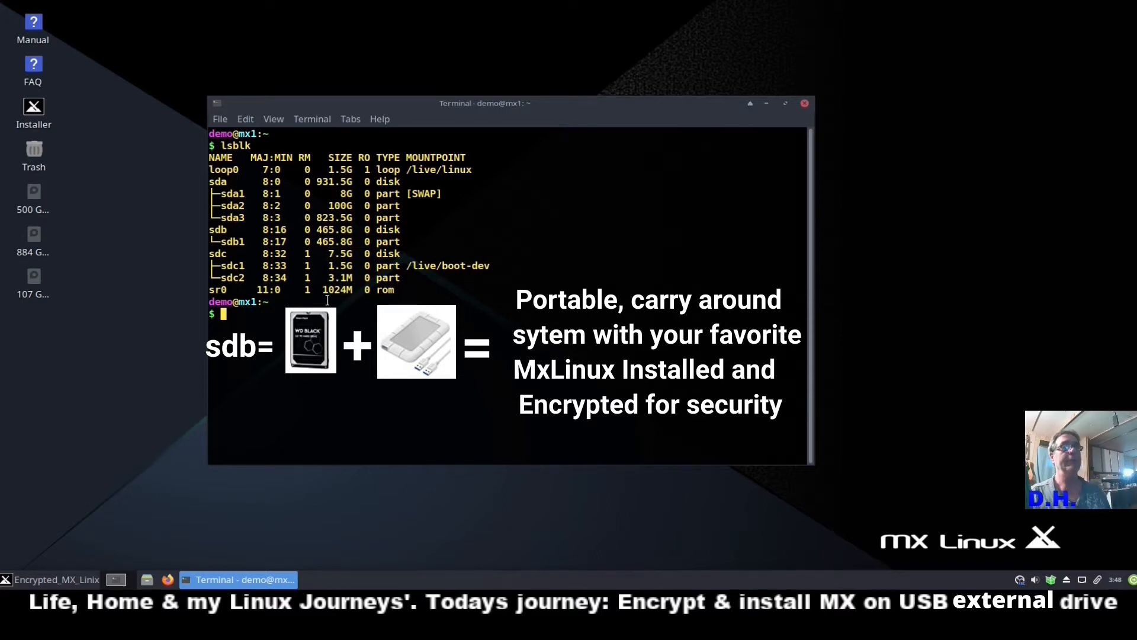
{"action": "left_click_drag", "start_coordinate": [319, 244], "coordinate": [424, 243]}
{"action": "left_click", "coordinate": [424, 243]}
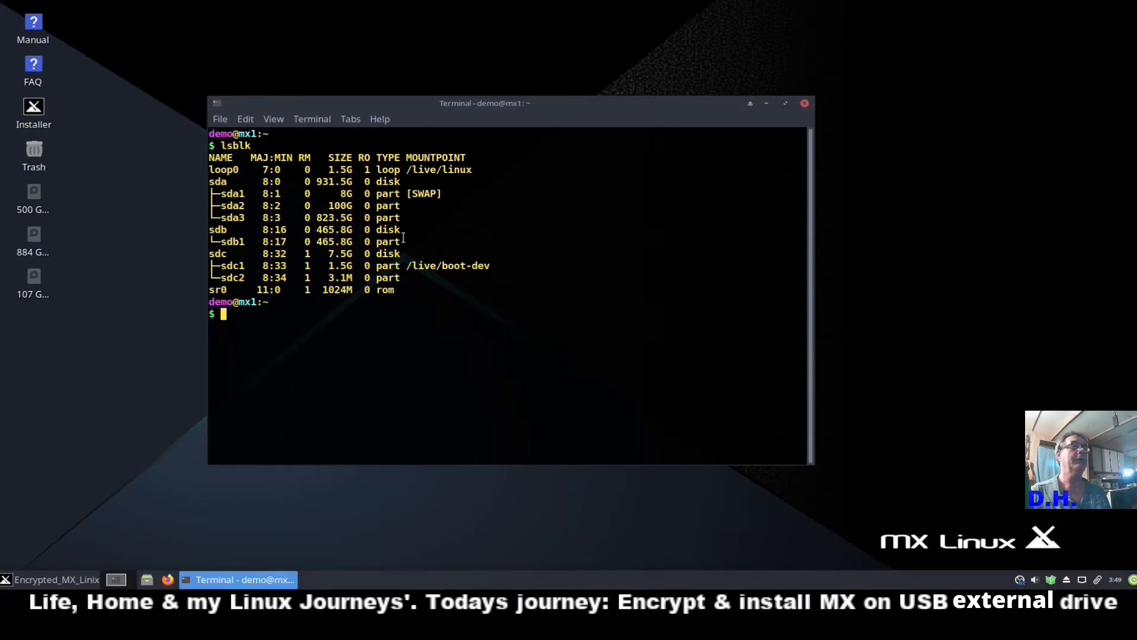
{"action": "left_click", "coordinate": [805, 103]}
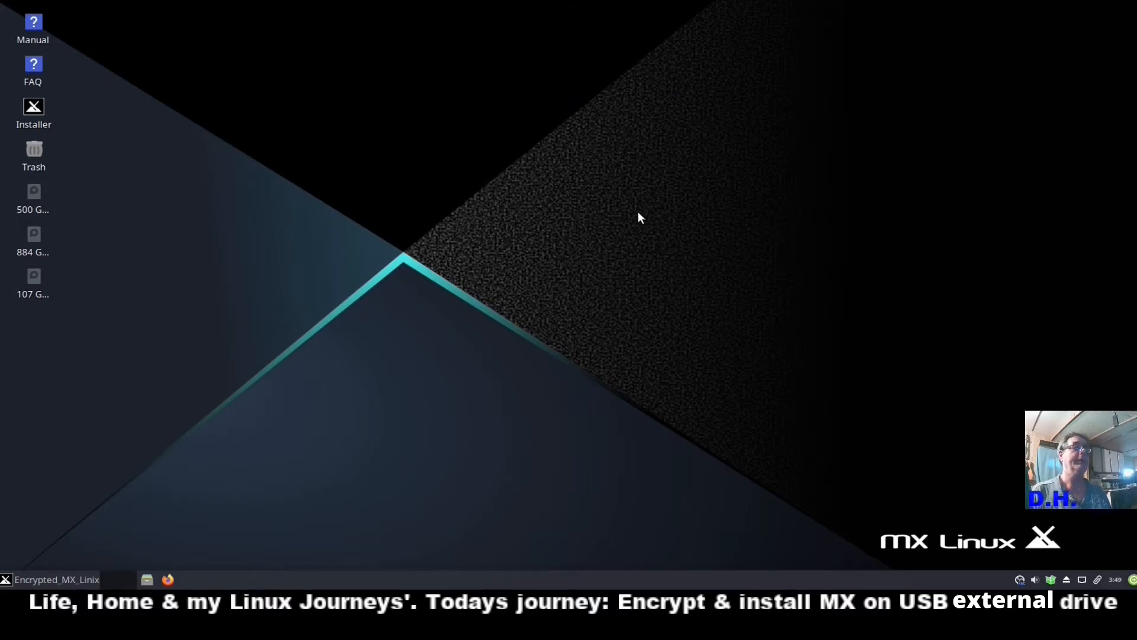
Launch the MX Linux Installer from its desktop icon and enlarge it on the Terms of Use page.
{"action": "double_click", "coordinate": [34, 109]}
{"action": "left_click_drag", "start_coordinate": [475, 241], "coordinate": [717, 276]}
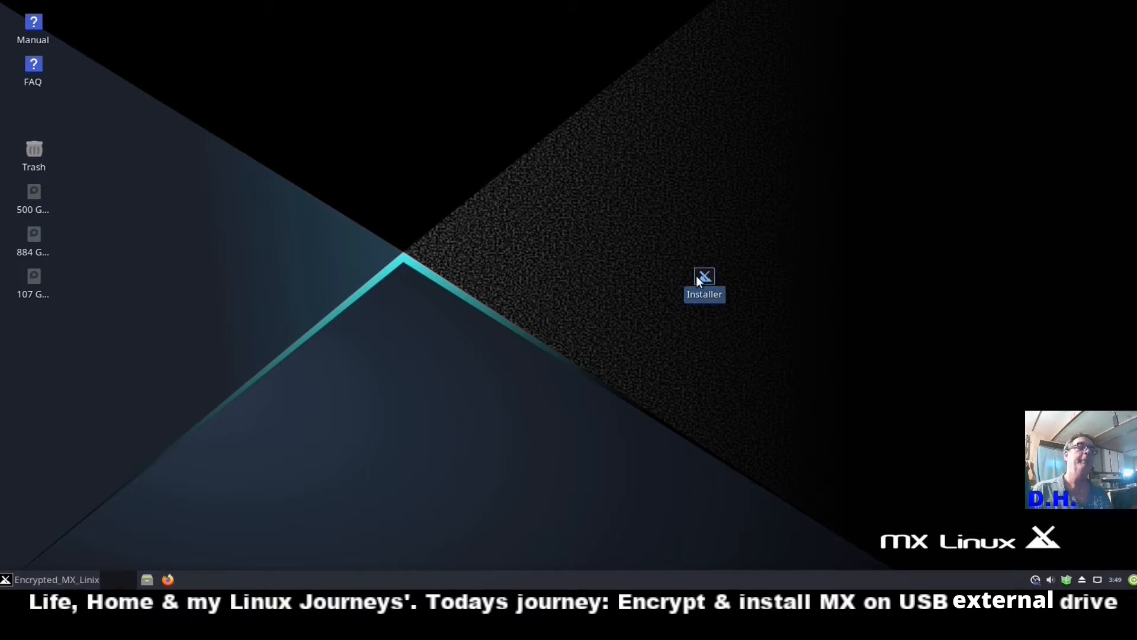
{"action": "left_click_drag", "start_coordinate": [703, 279], "coordinate": [897, 166]}
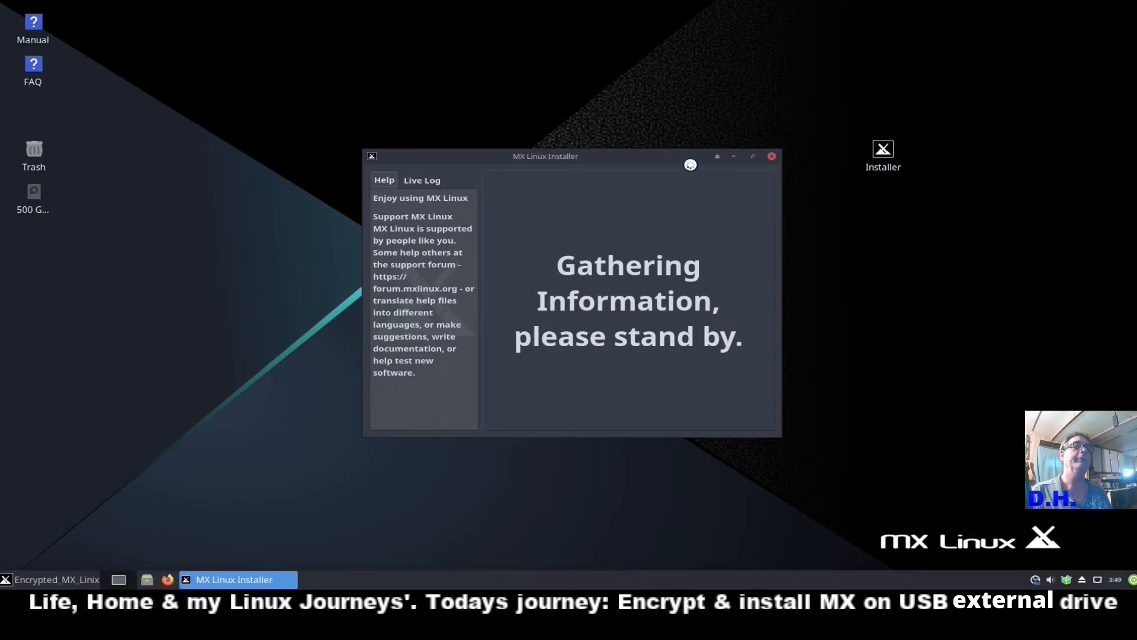
{"action": "left_click_drag", "start_coordinate": [682, 160], "coordinate": [487, 128]}
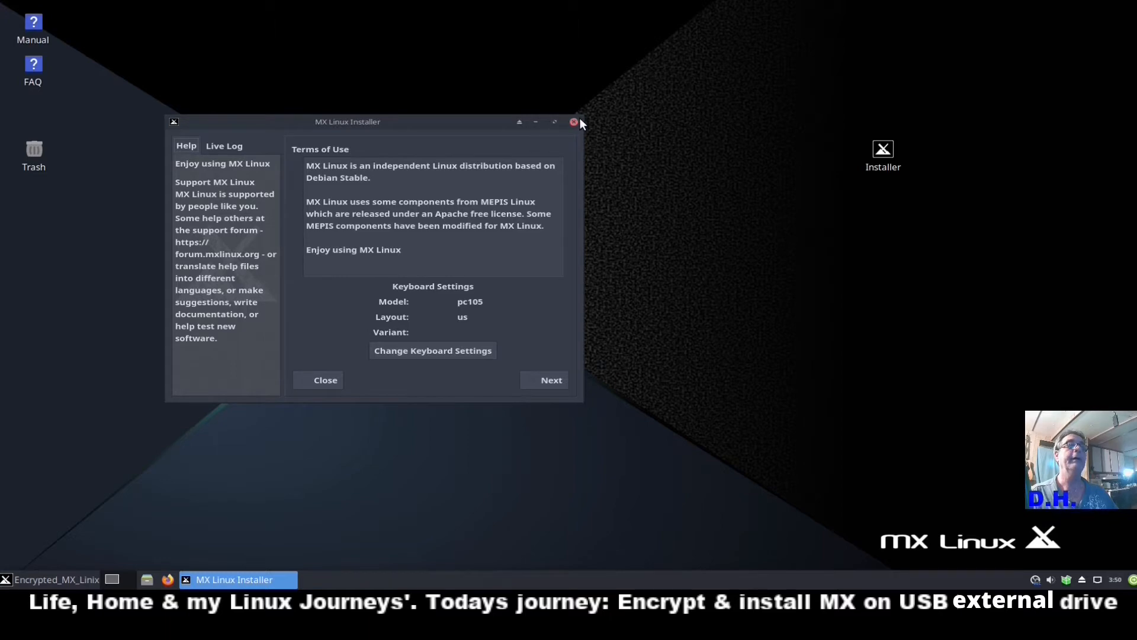
{"action": "left_click_drag", "start_coordinate": [582, 117], "coordinate": [923, 18]}
{"action": "left_click_drag", "start_coordinate": [792, 30], "coordinate": [797, 55]}
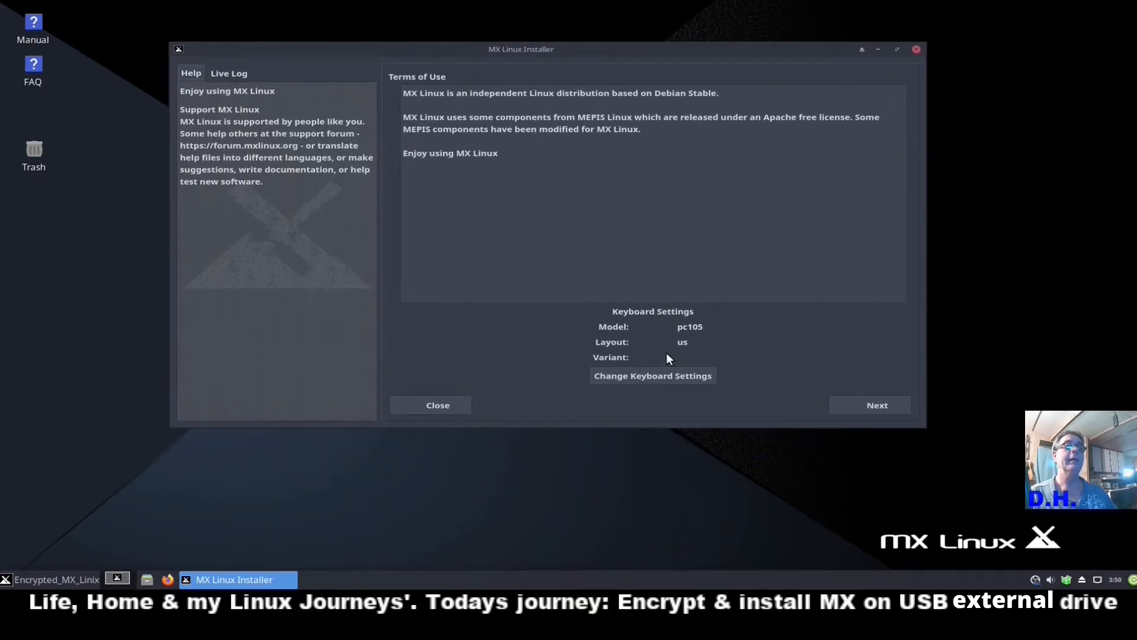
Advance to disk setup and open GParted with Run partition tool.
{"action": "left_click", "coordinate": [884, 401]}
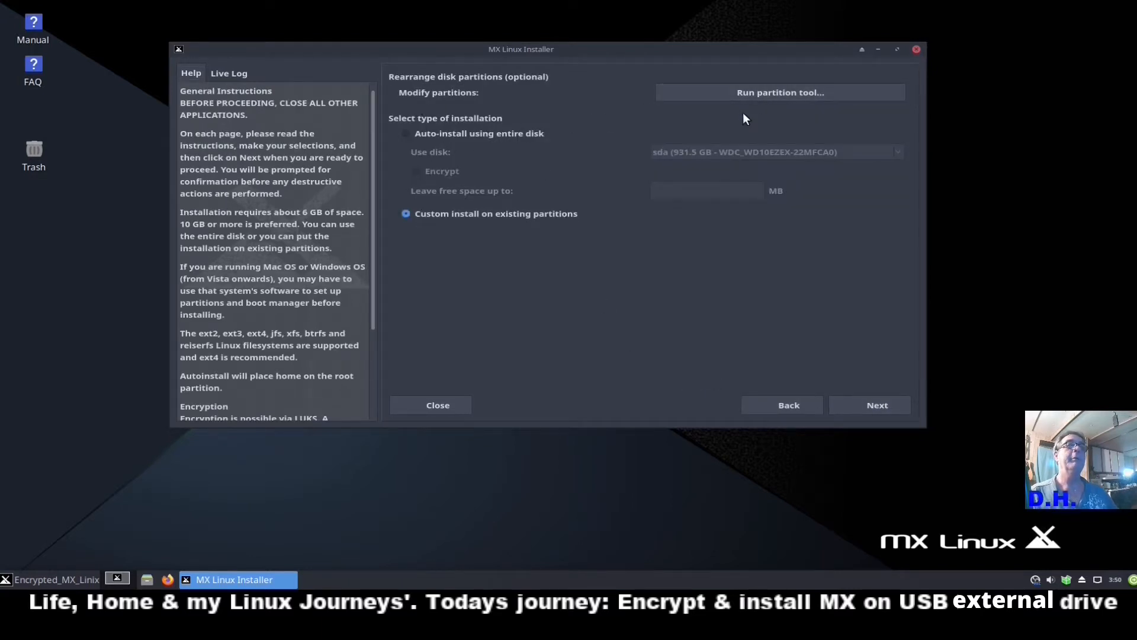
{"action": "left_click", "coordinate": [761, 98]}
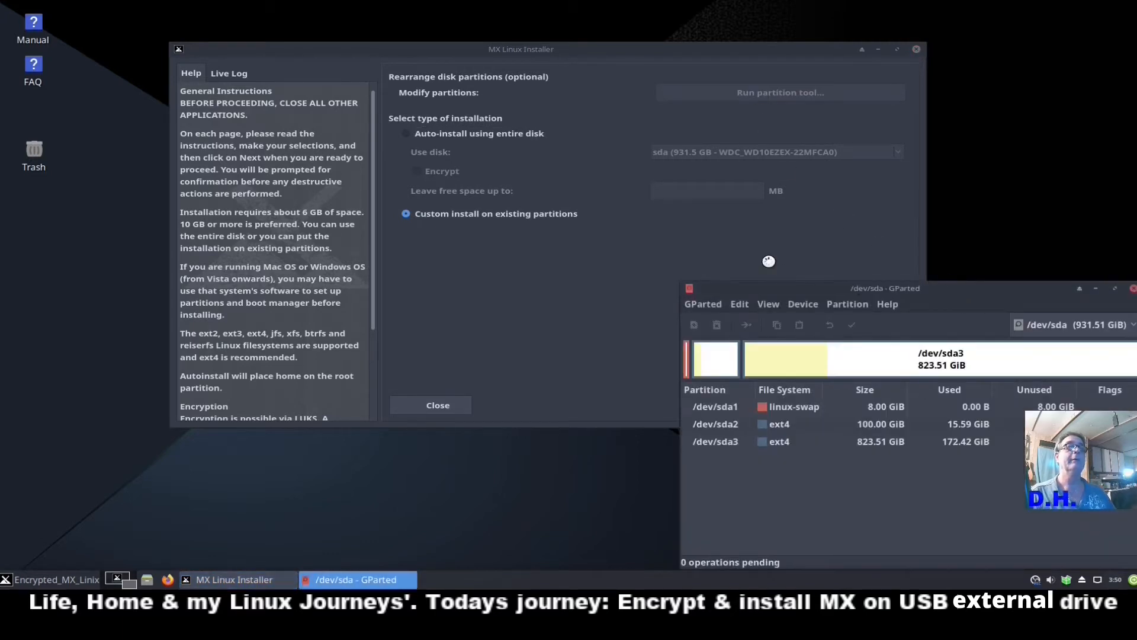
{"action": "left_click_drag", "start_coordinate": [951, 289], "coordinate": [539, 113]}
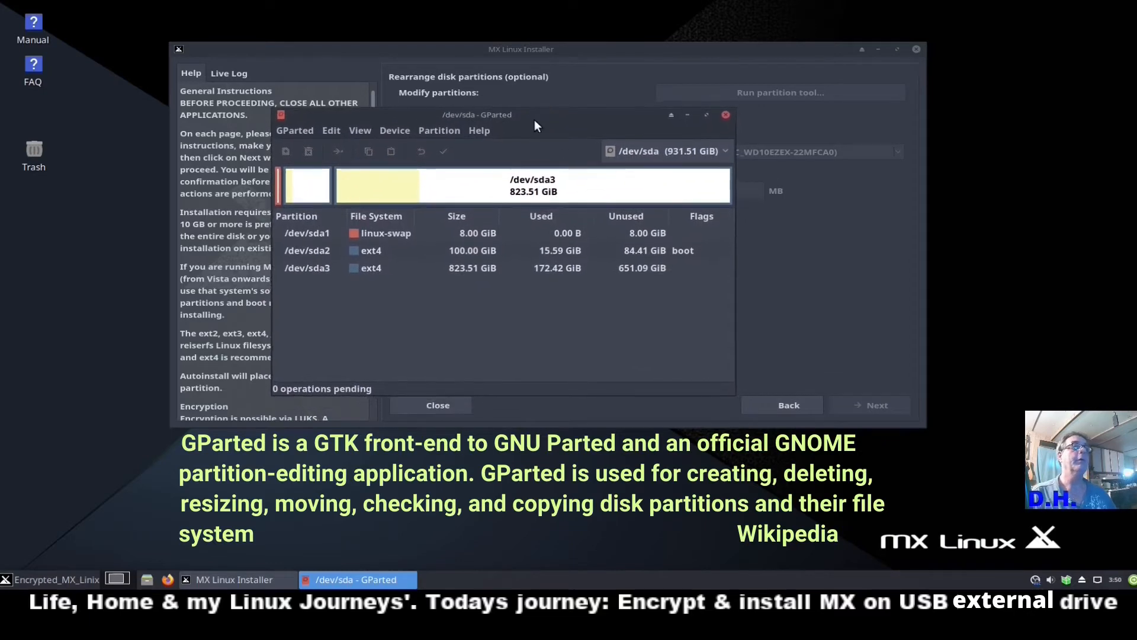
Switch GParted to /dev/sdb and select its 465.76 GiB ext4 partition sdb1.
{"action": "left_click", "coordinate": [727, 151]}
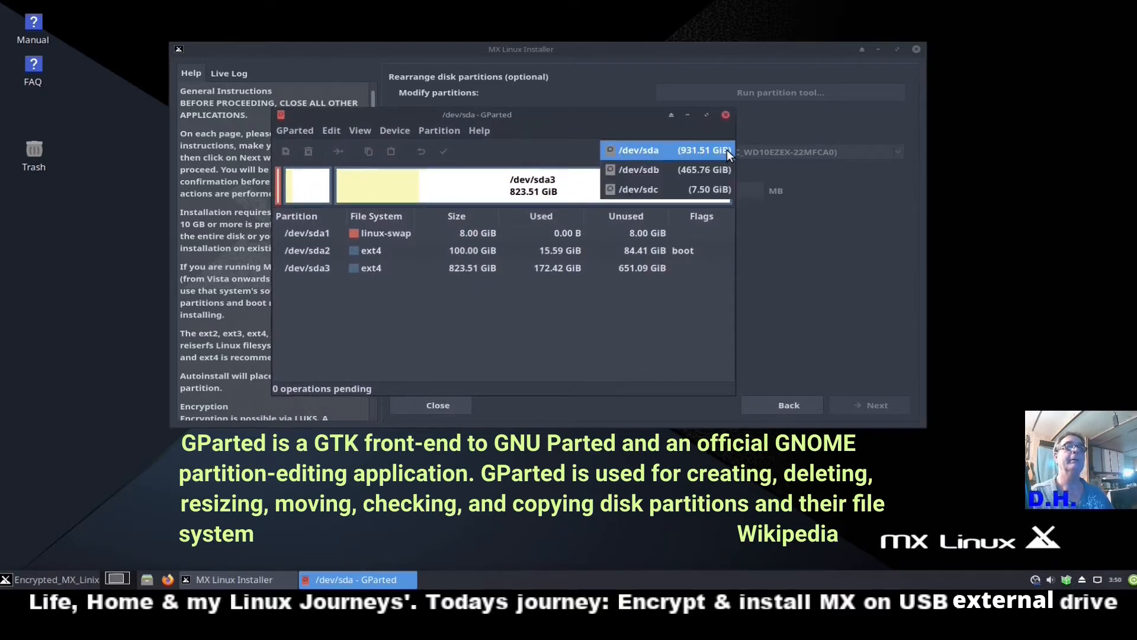
{"action": "left_click", "coordinate": [705, 172]}
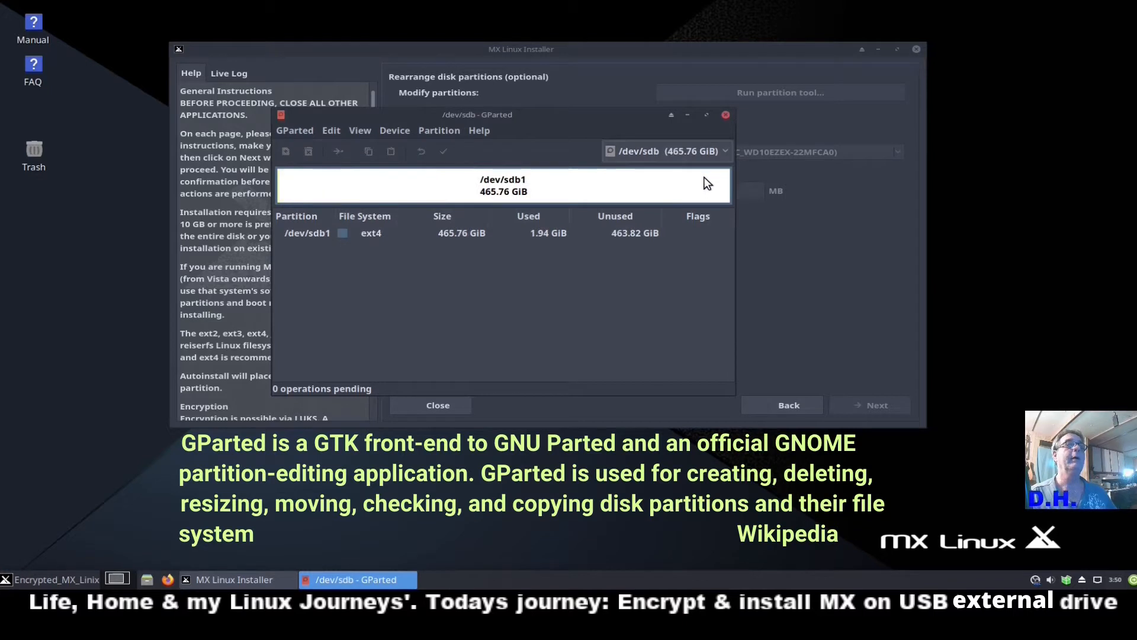
{"action": "left_click", "coordinate": [368, 234]}
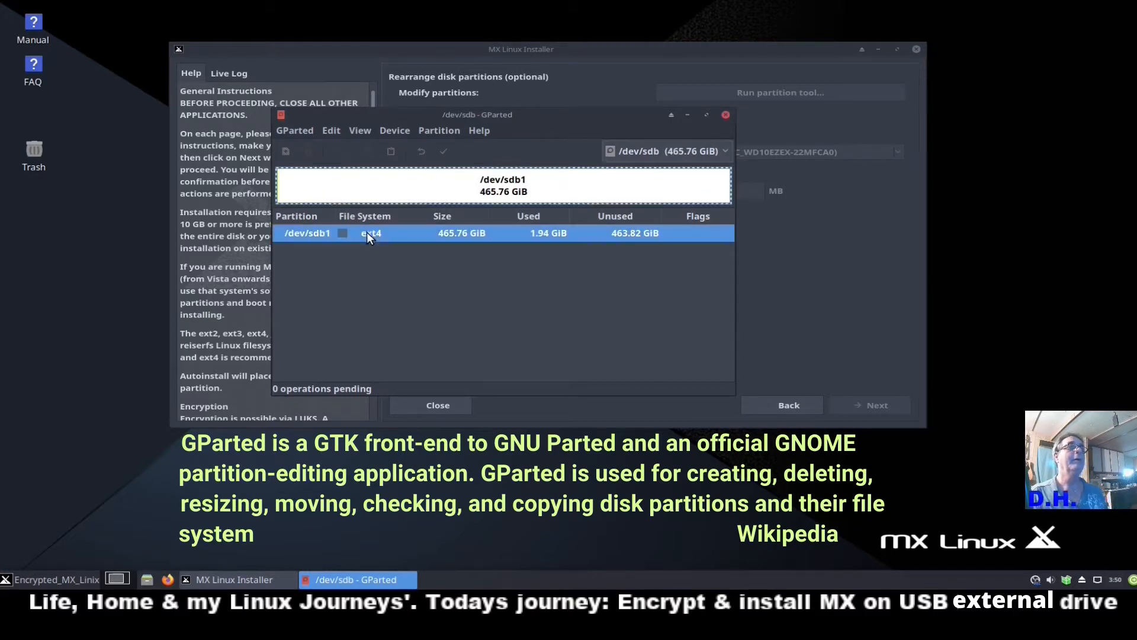
{"action": "left_click_drag", "start_coordinate": [577, 124], "coordinate": [595, 140]}
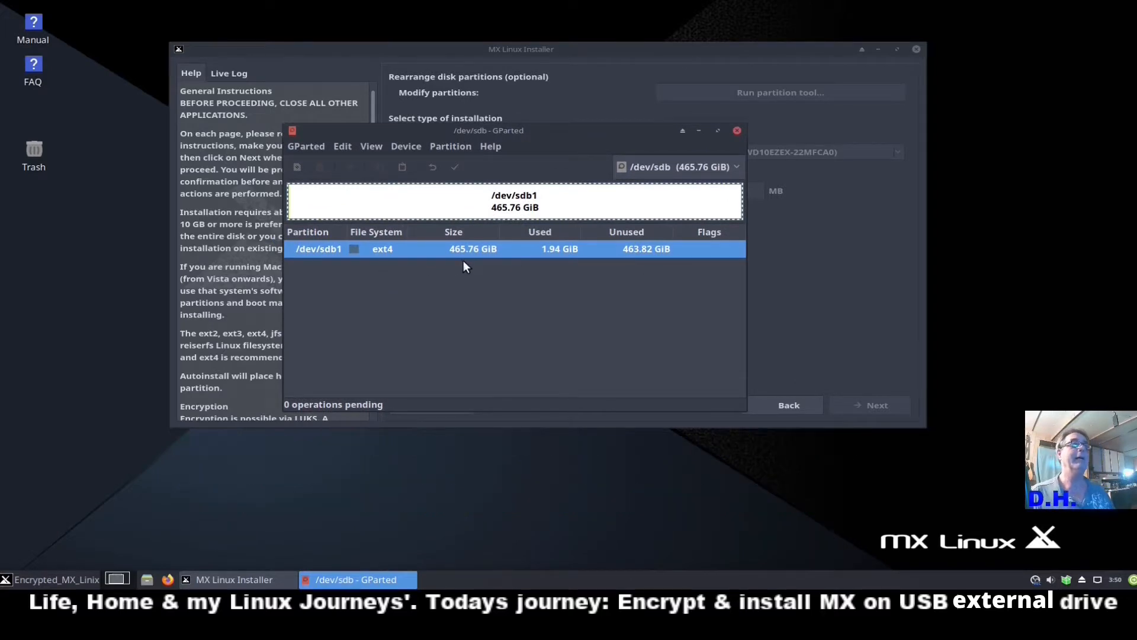
Create an msdos partition table on /dev/sdb, leaving all 465.76 GiB unallocated.
{"action": "left_click", "coordinate": [407, 147]}
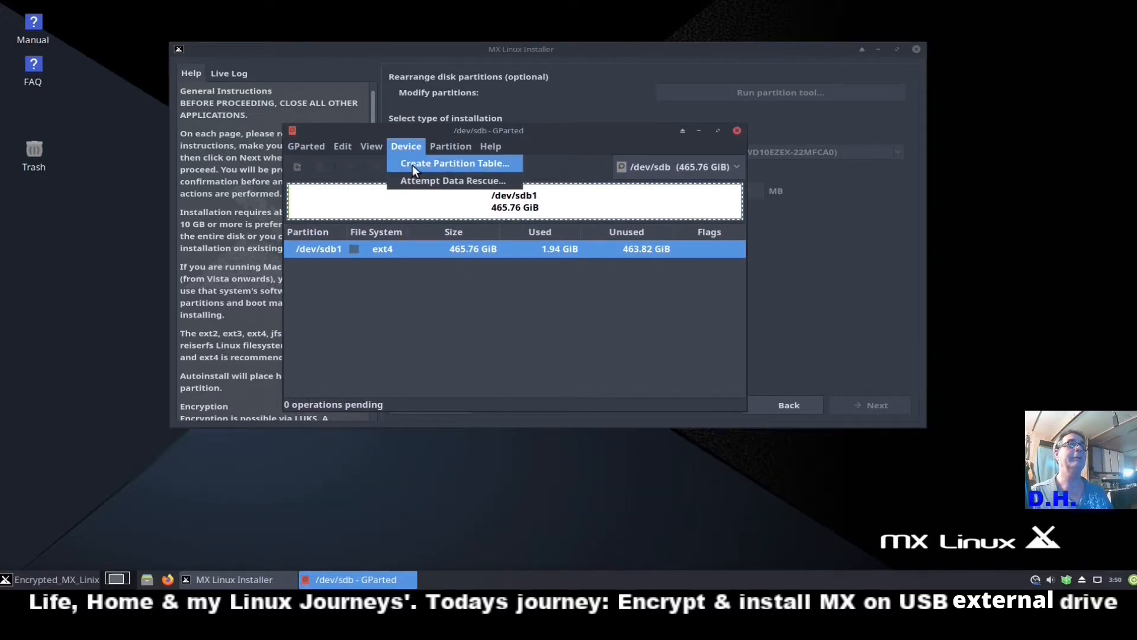
{"action": "left_click", "coordinate": [413, 165]}
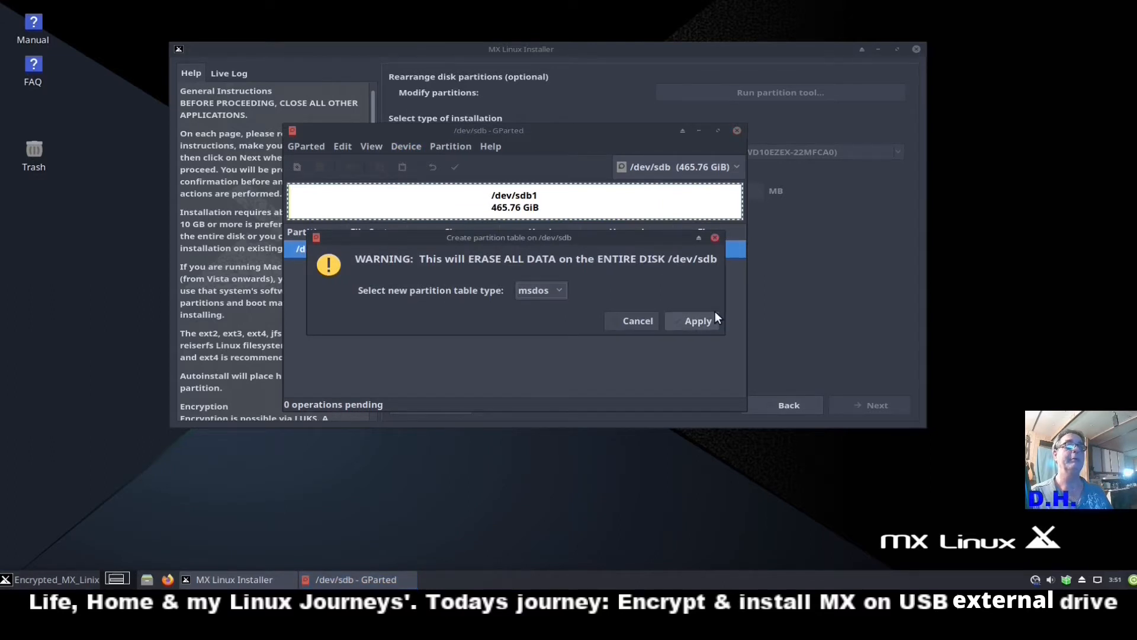
{"action": "left_click", "coordinate": [700, 322]}
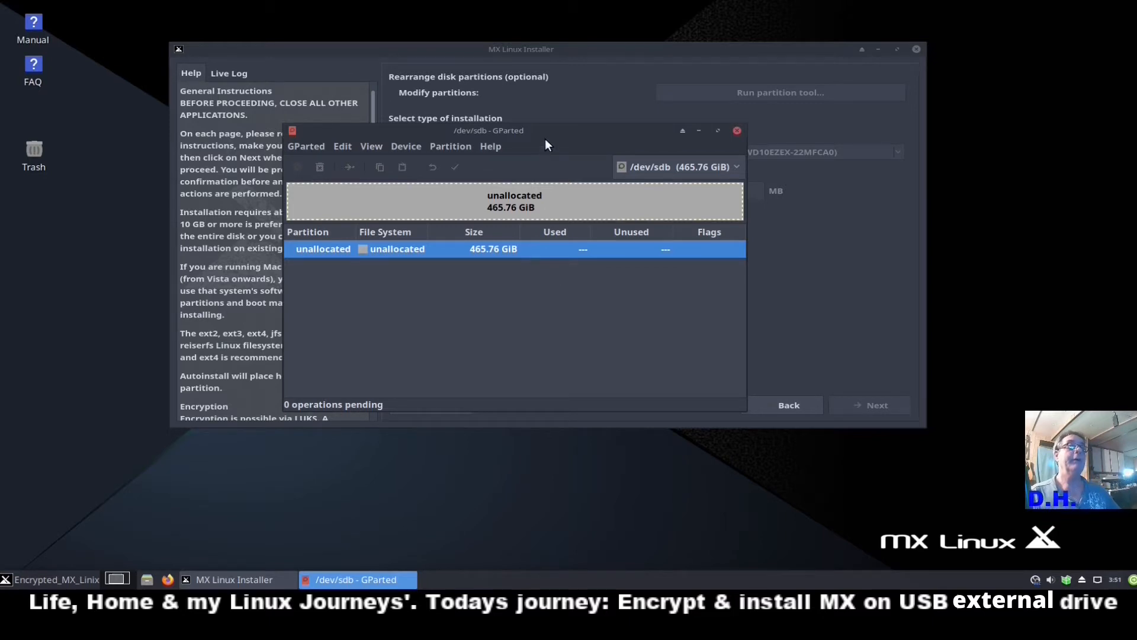
{"action": "left_click_drag", "start_coordinate": [559, 133], "coordinate": [588, 102]}
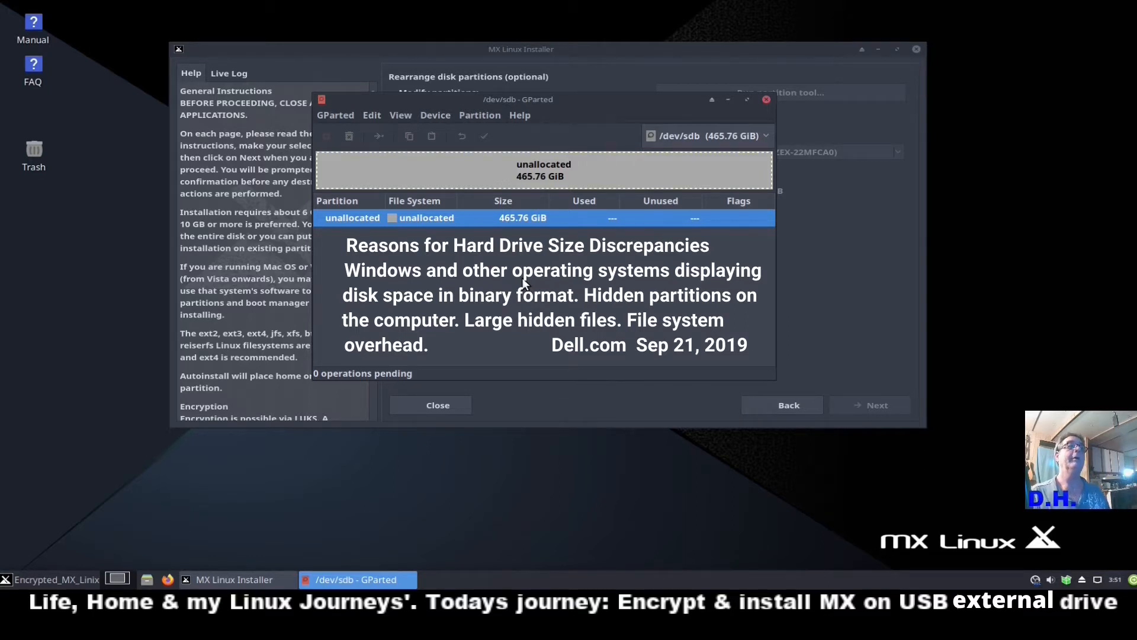
Add a 1024 MiB ext4 partition labelled boot in the unallocated space.
{"action": "right_click", "coordinate": [514, 218]}
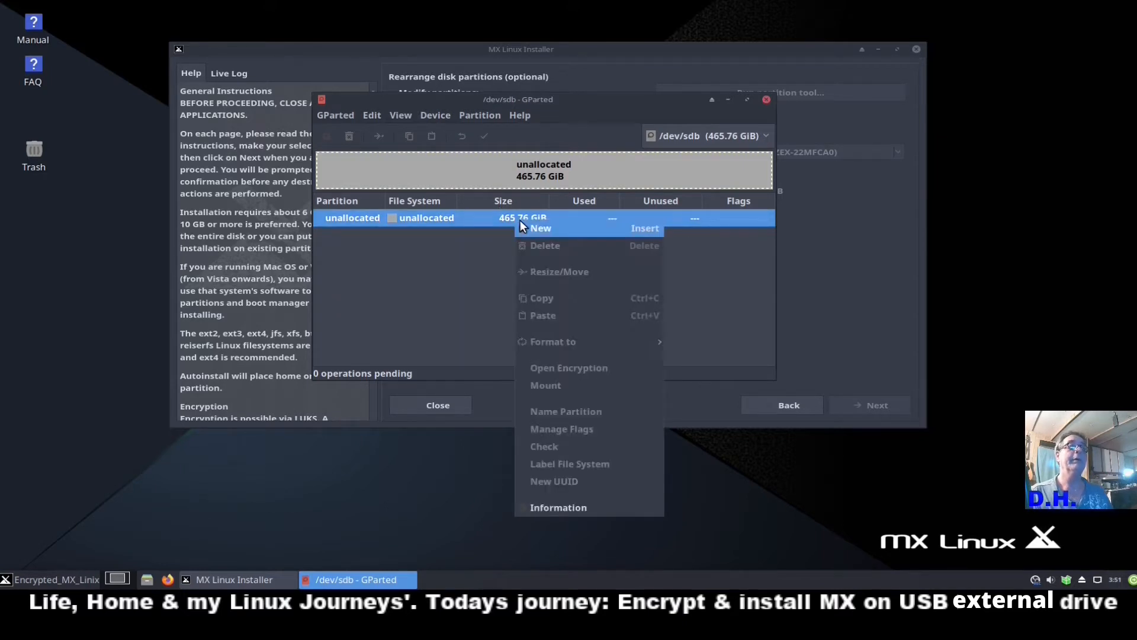
{"action": "left_click", "coordinate": [533, 230]}
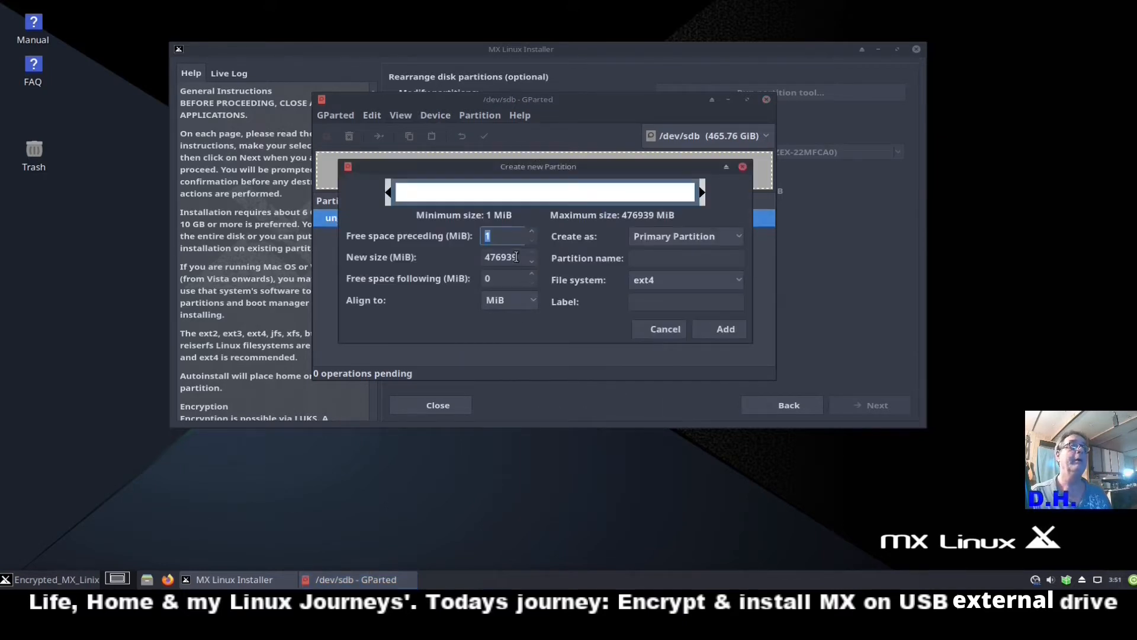
{"action": "left_click_drag", "start_coordinate": [513, 256], "coordinate": [477, 258]}
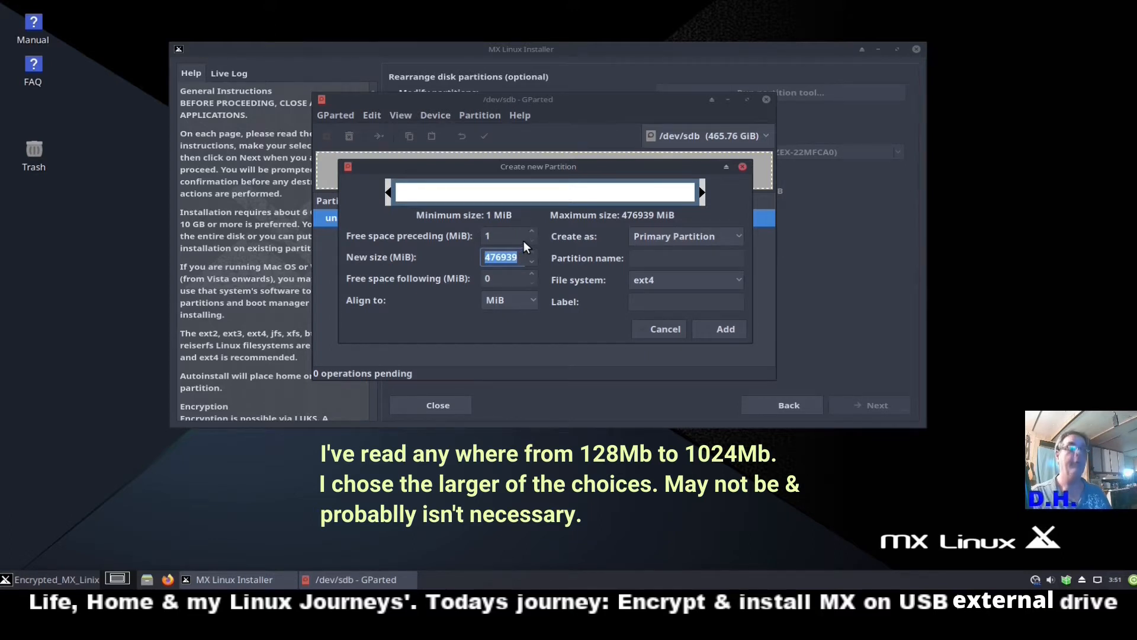
{"action": "key", "text": "BackSpace"}
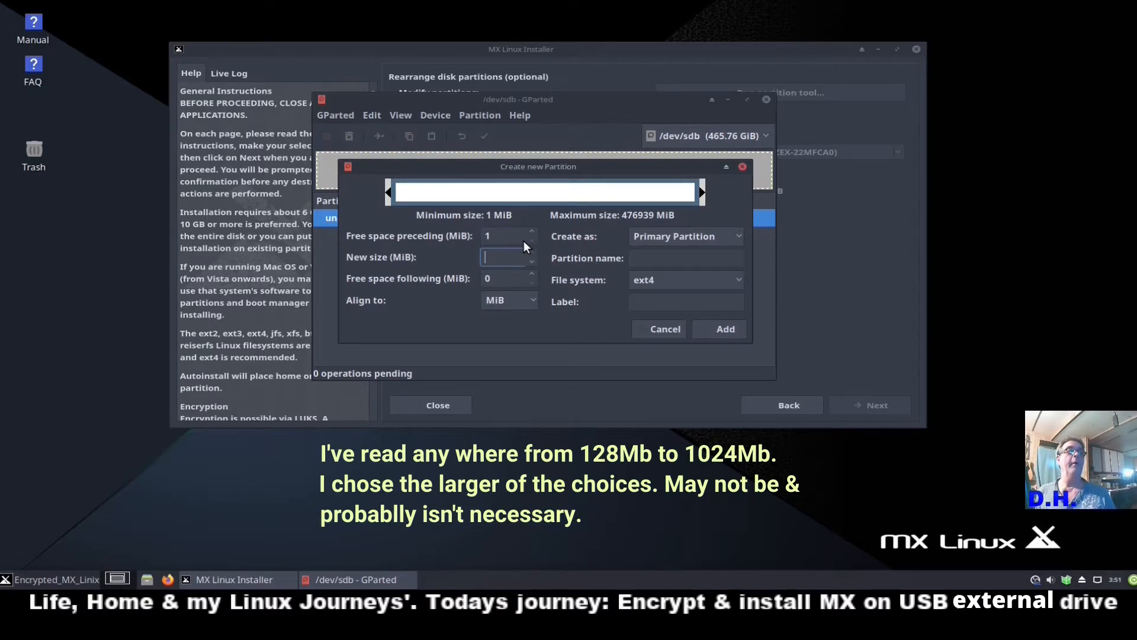
{"action": "type", "text": "1"}
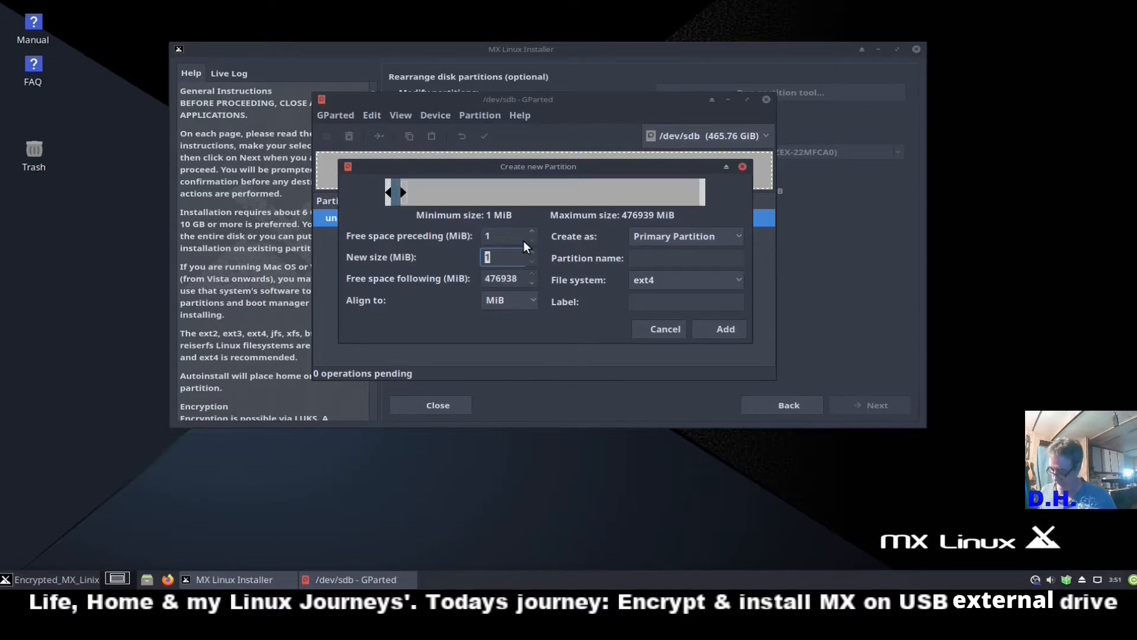
{"action": "left_click_drag", "start_coordinate": [496, 257], "coordinate": [303, 234]}
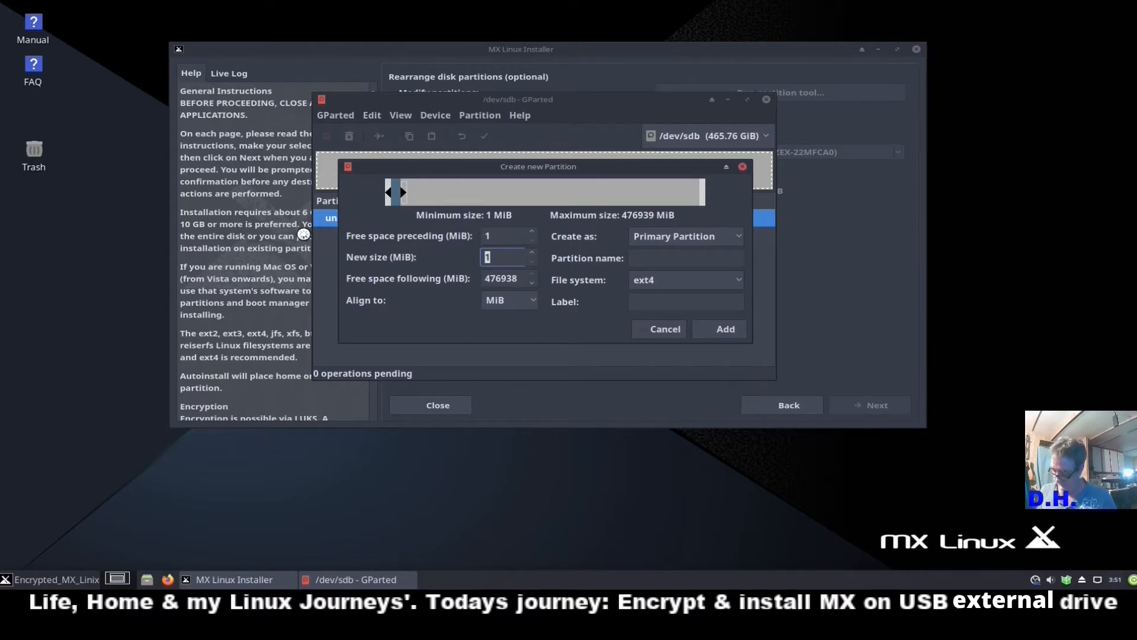
{"action": "type", "text": "1024"}
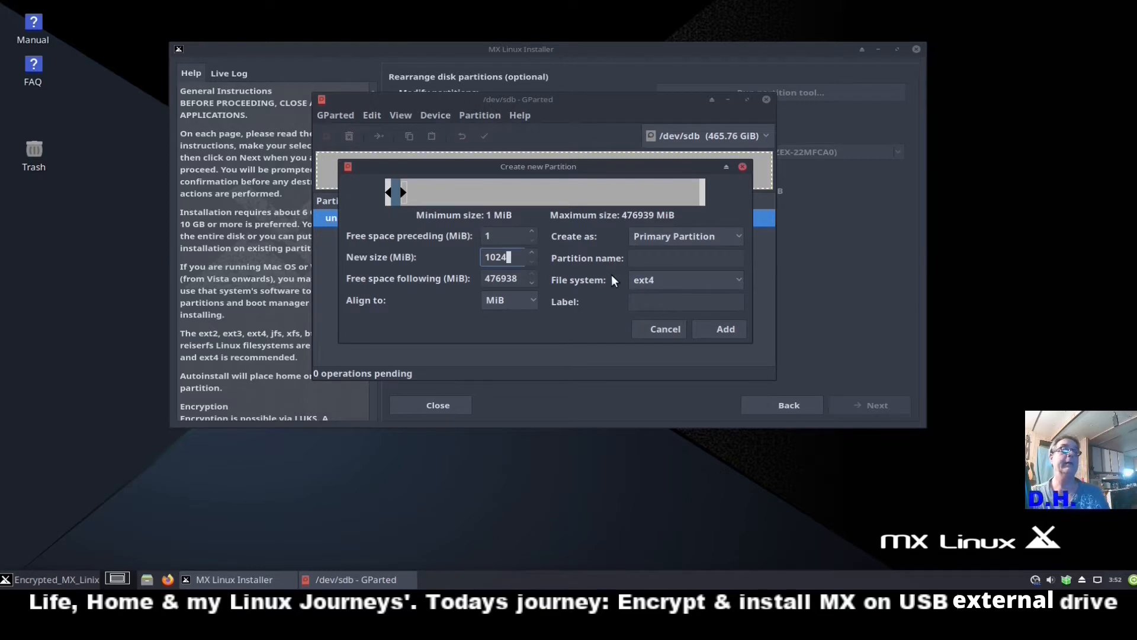
{"action": "left_click", "coordinate": [673, 303]}
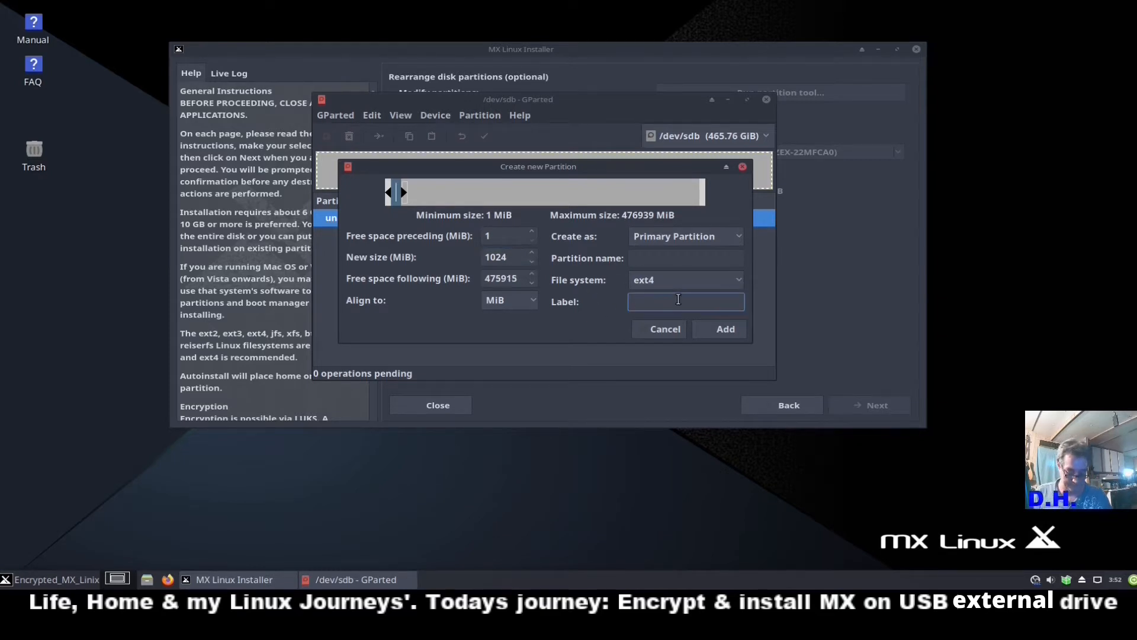
{"action": "type", "text": "boot"}
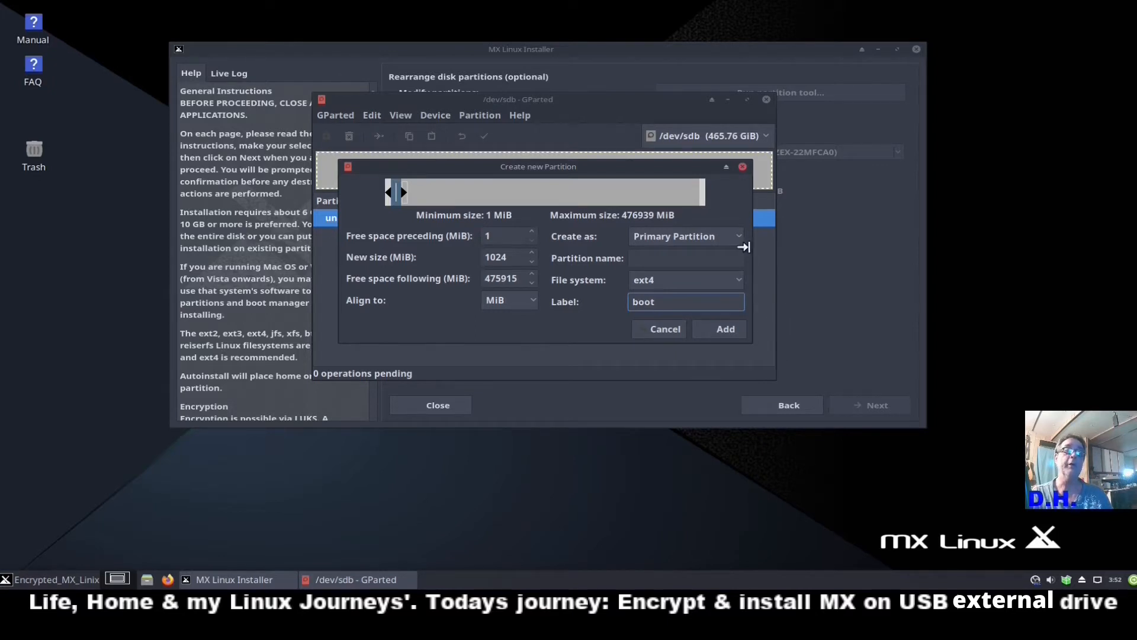
{"action": "left_click", "coordinate": [719, 330]}
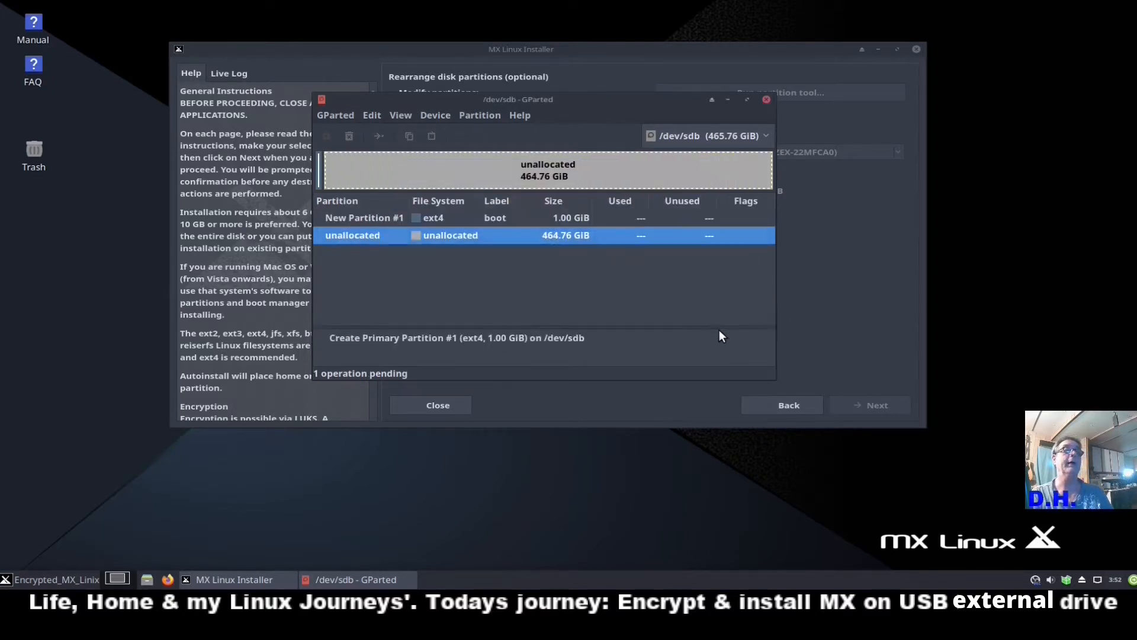
Add a 12288 MiB linux-swap partition labelled swap in the remaining free space.
{"action": "right_click", "coordinate": [552, 234]}
{"action": "left_click", "coordinate": [562, 243]}
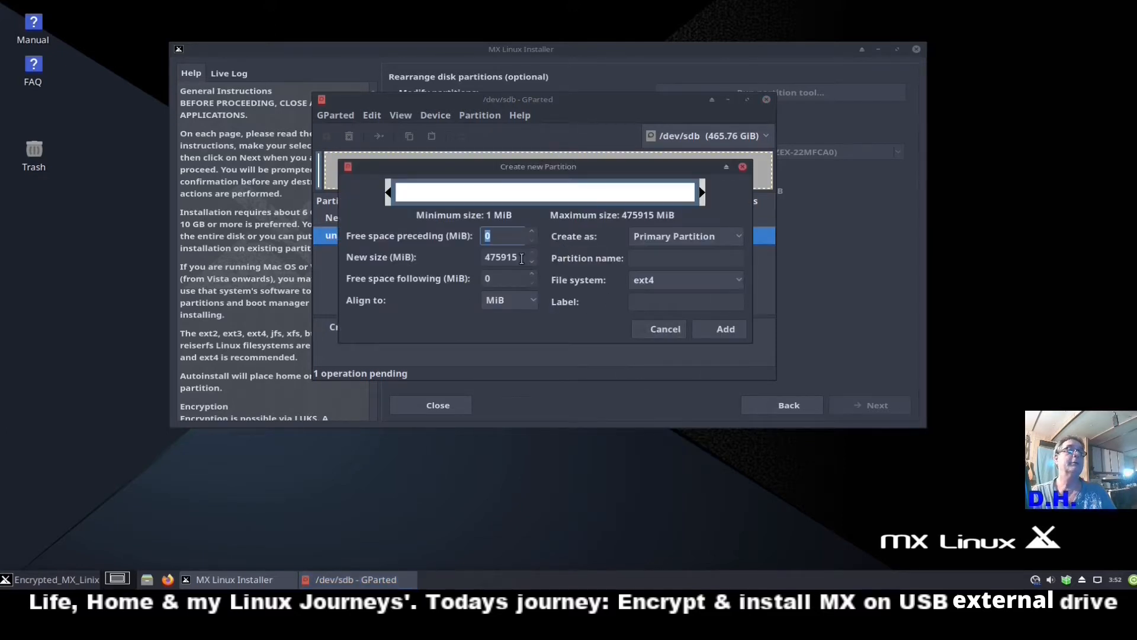
{"action": "double_click", "coordinate": [522, 258]}
{"action": "type", "text": "12"}
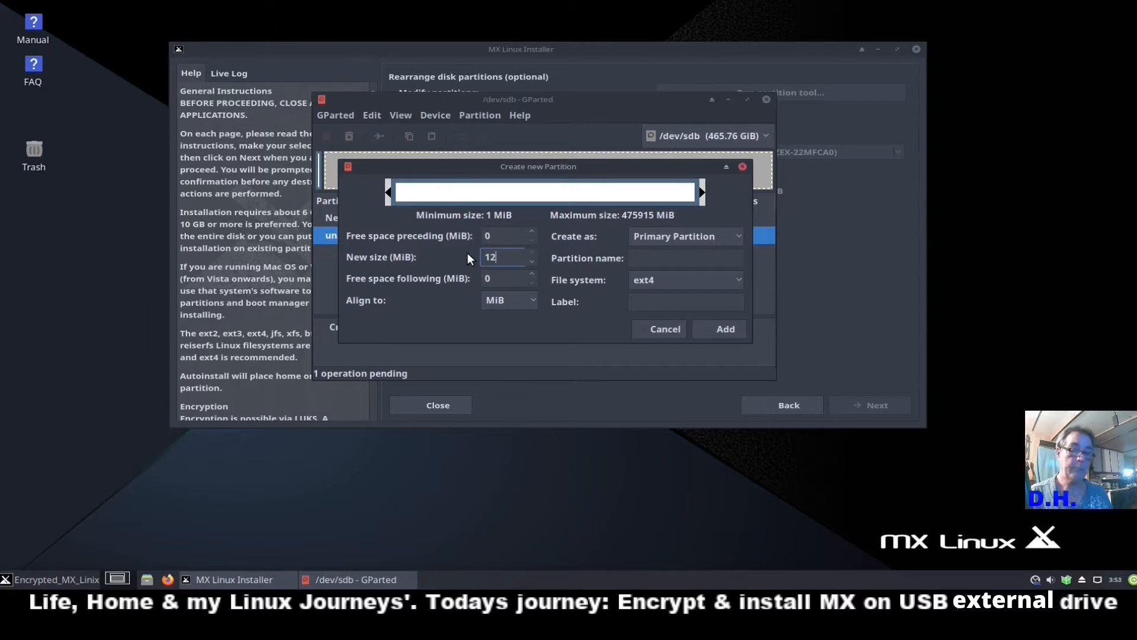
{"action": "type", "text": "288"}
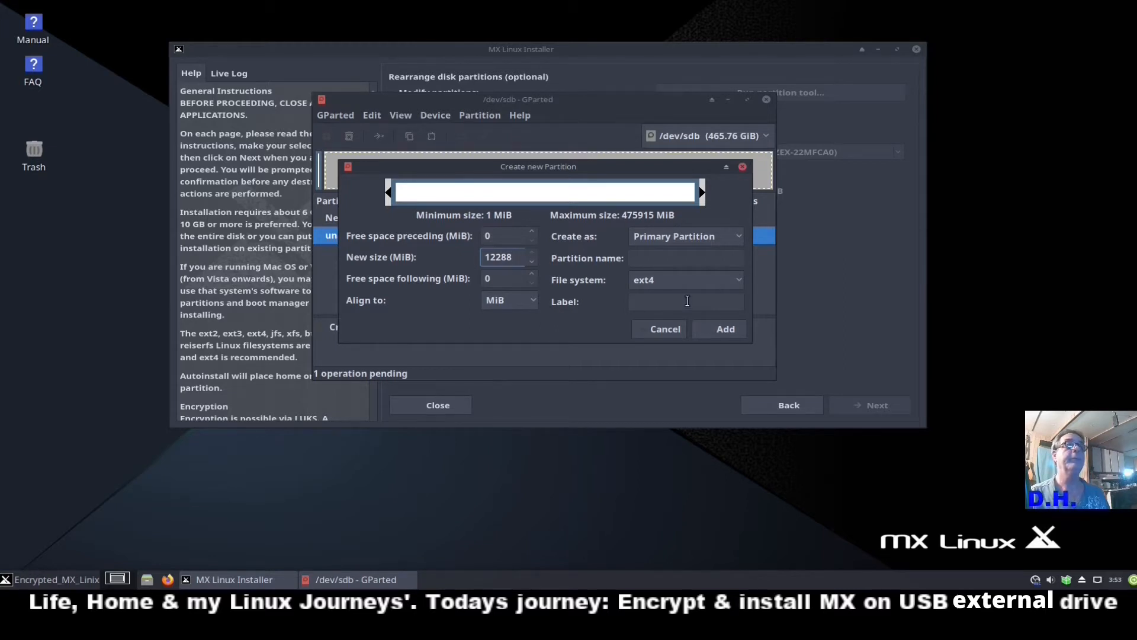
{"action": "left_click", "coordinate": [738, 280]}
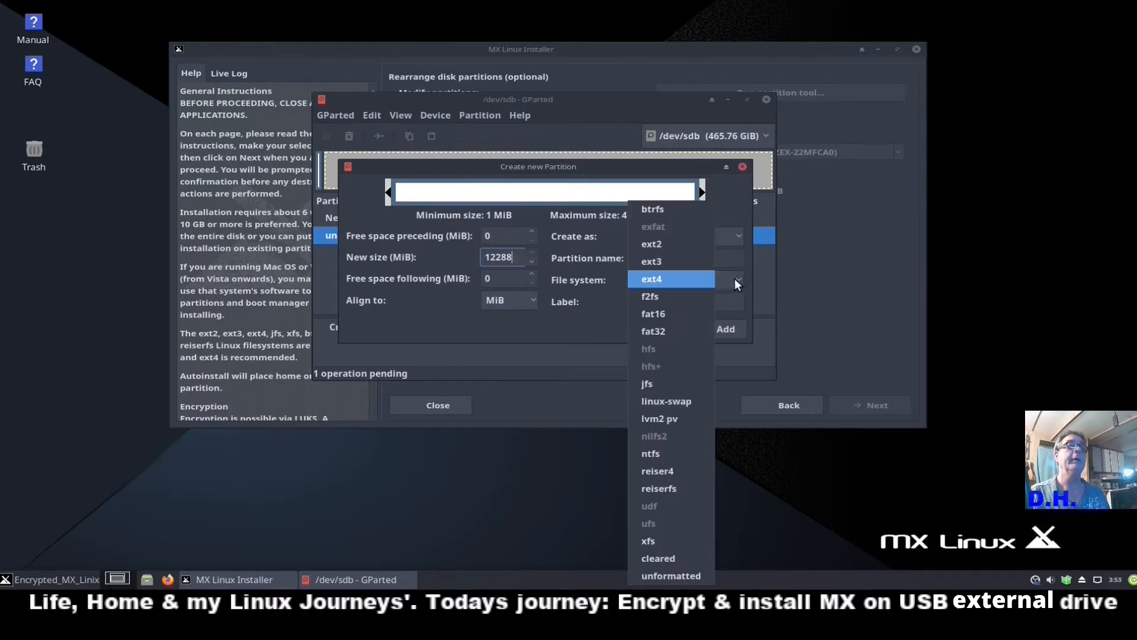
{"action": "left_click", "coordinate": [678, 401]}
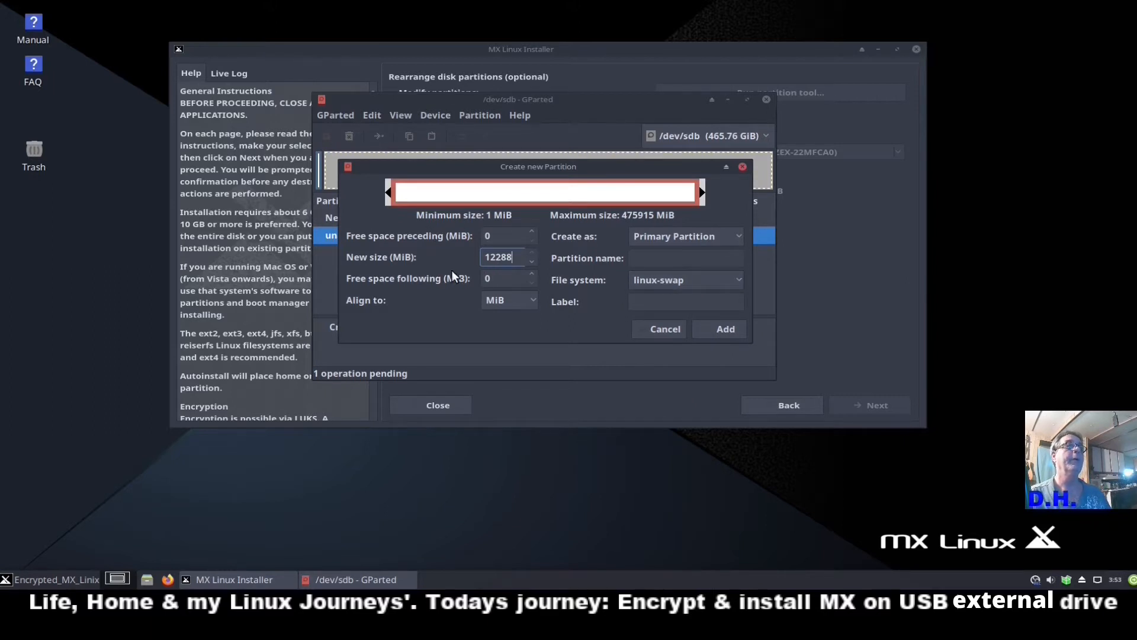
{"action": "left_click", "coordinate": [684, 302]}
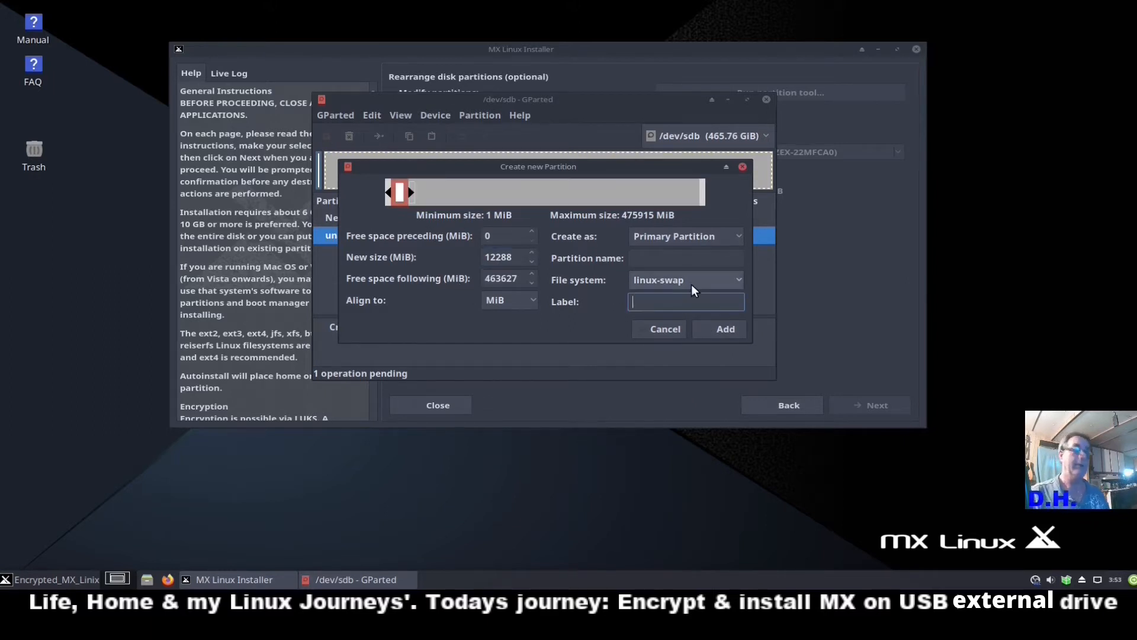
{"action": "type", "text": "swap"}
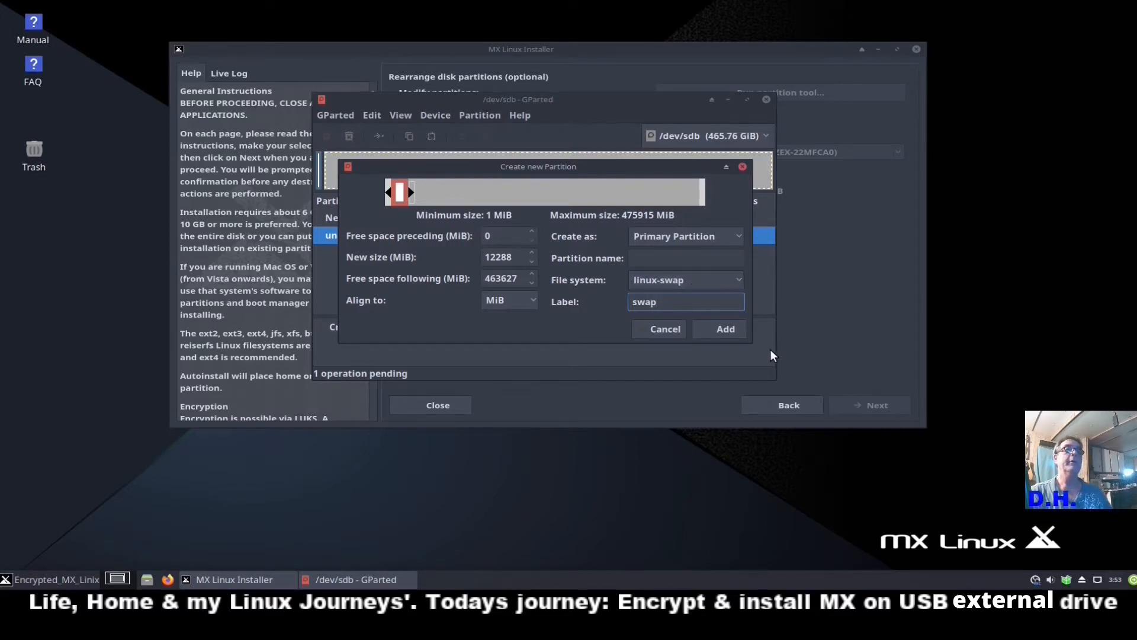
{"action": "left_click", "coordinate": [719, 329]}
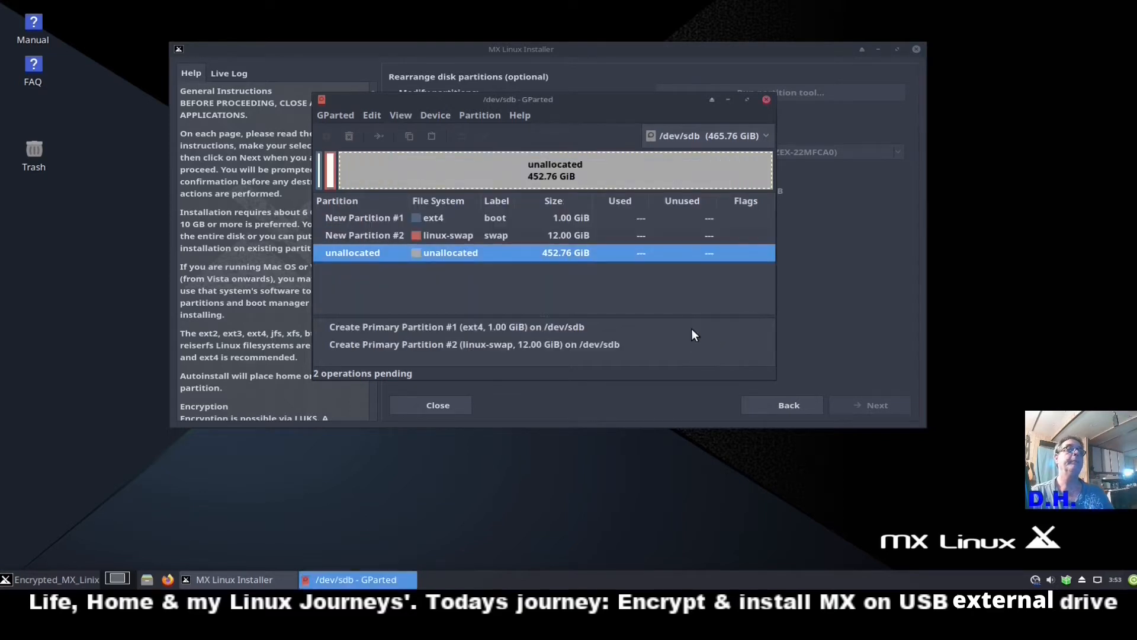
Queue a 102400 MiB ext4 partition in the unallocated space.
{"action": "right_click", "coordinate": [560, 258]}
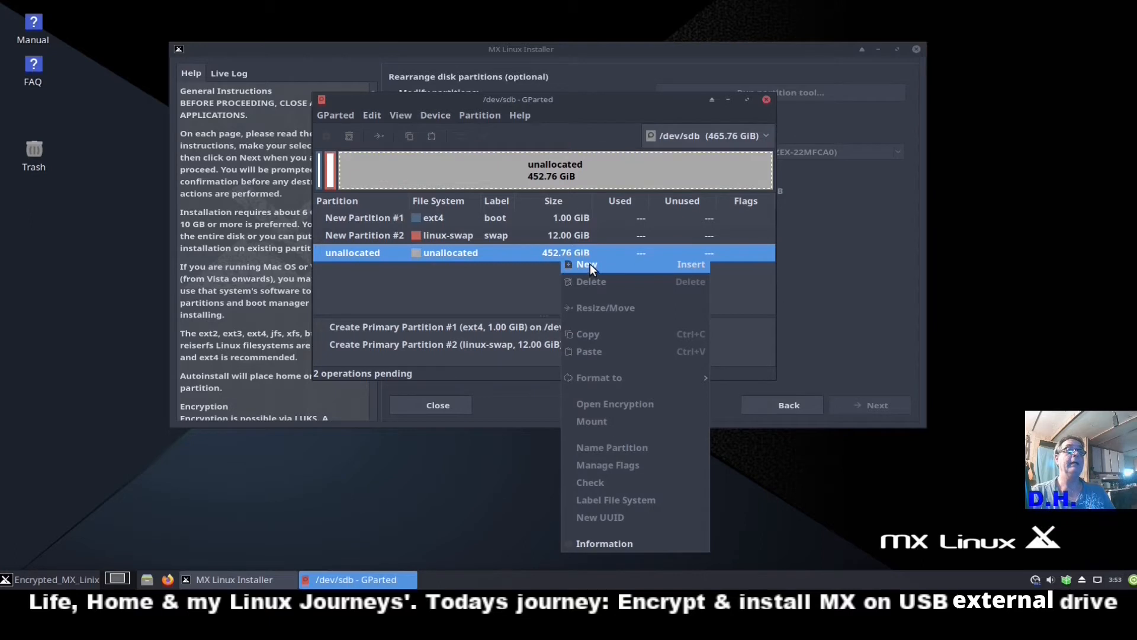
{"action": "left_click", "coordinate": [587, 265]}
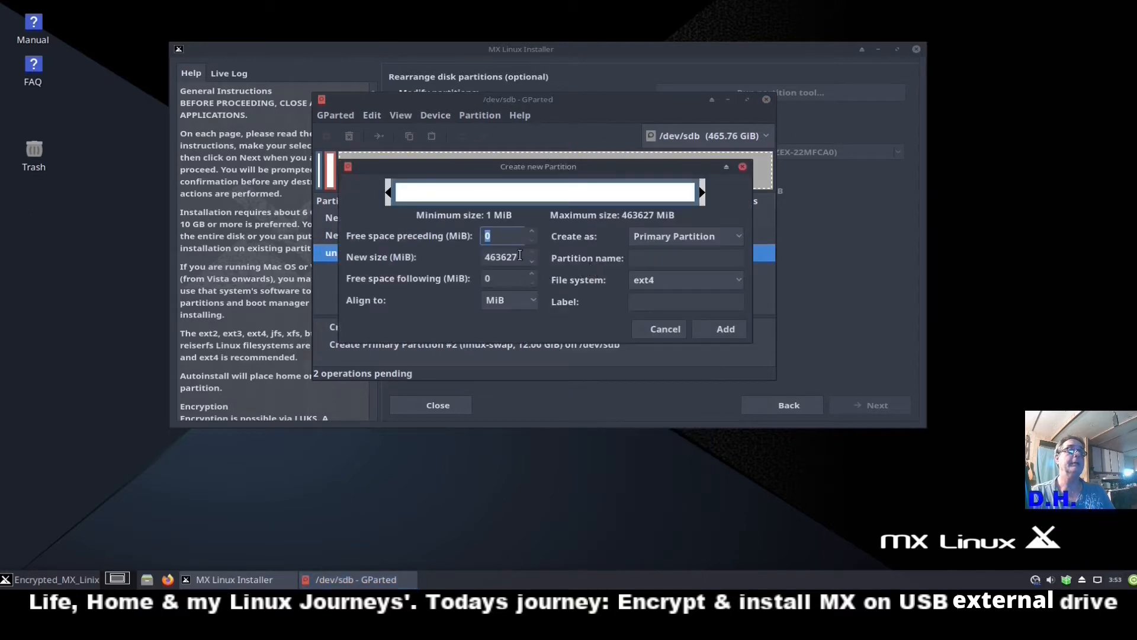
{"action": "double_click", "coordinate": [520, 255]}
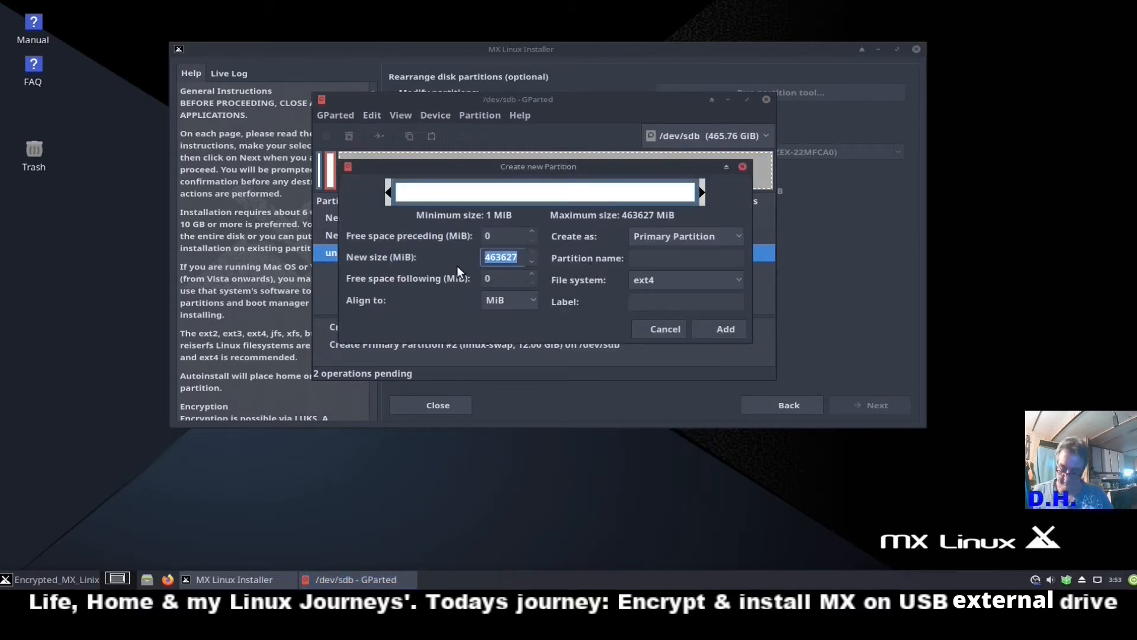
{"action": "type", "text": "102"}
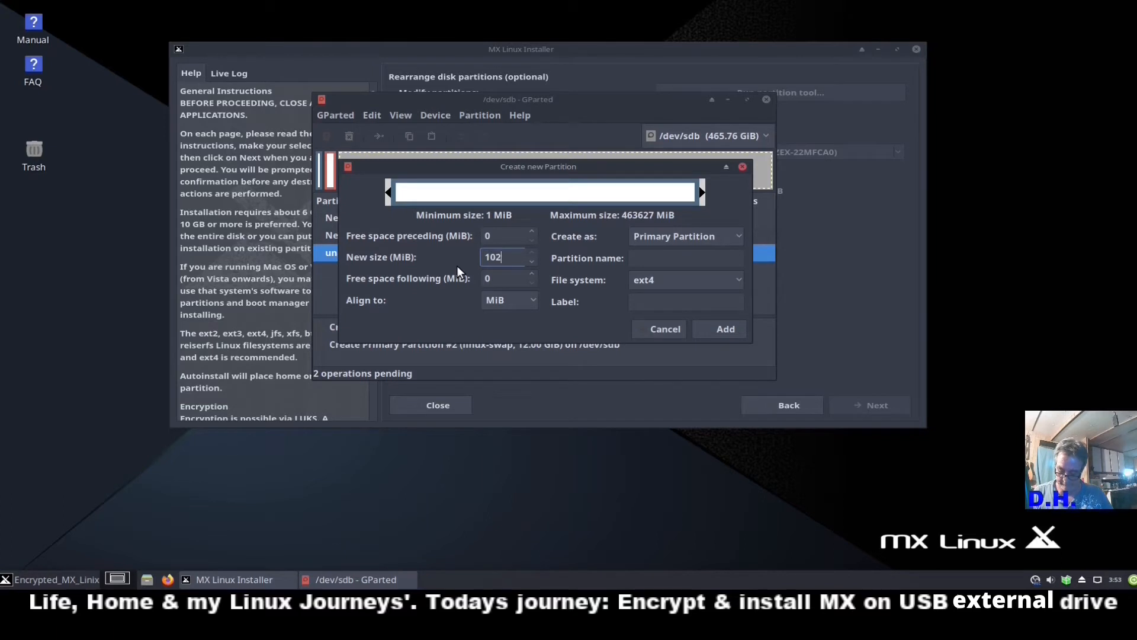
{"action": "type", "text": "400"}
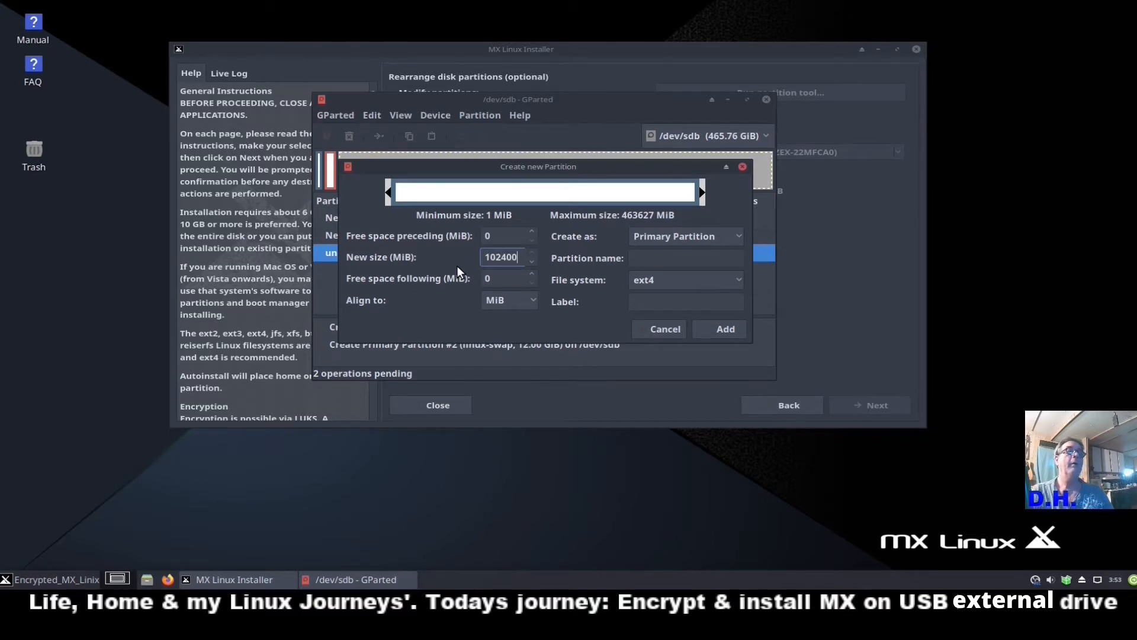
{"action": "left_click", "coordinate": [719, 330]}
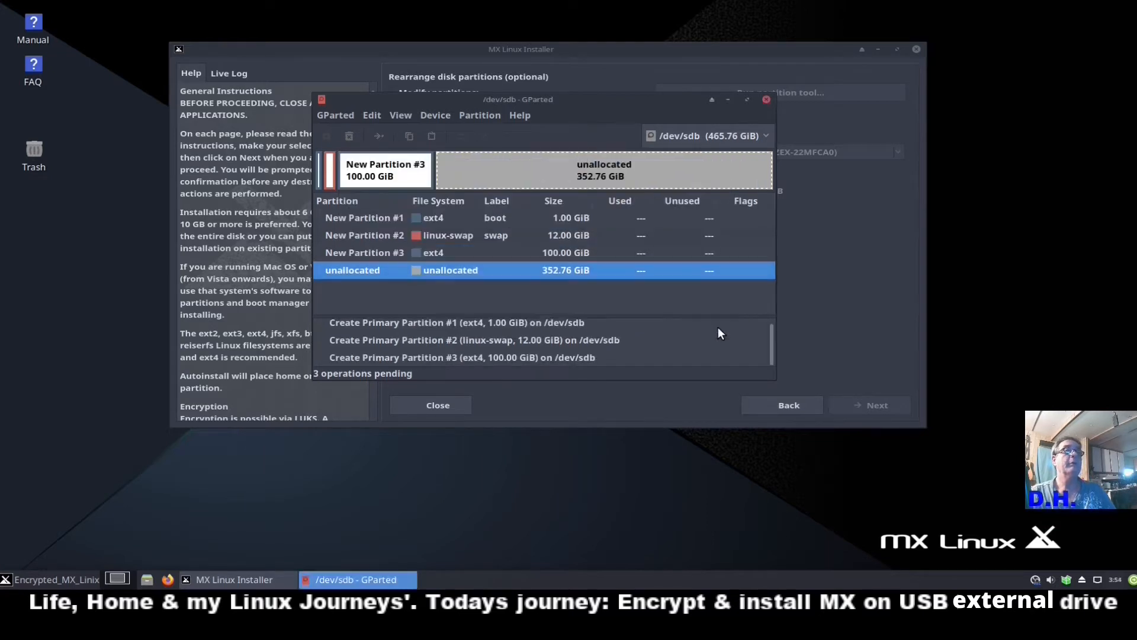
Add an ext4 partition labelled home using the remaining 352.76 GiB.
{"action": "right_click", "coordinate": [532, 270]}
{"action": "left_click", "coordinate": [562, 279]}
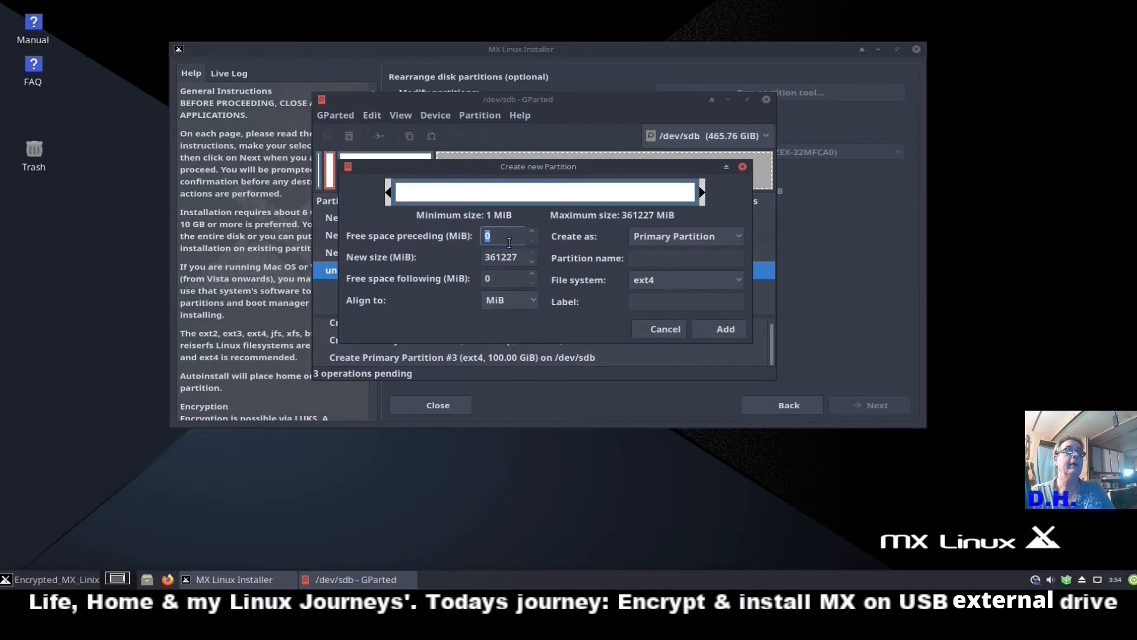
{"action": "left_click", "coordinate": [683, 302]}
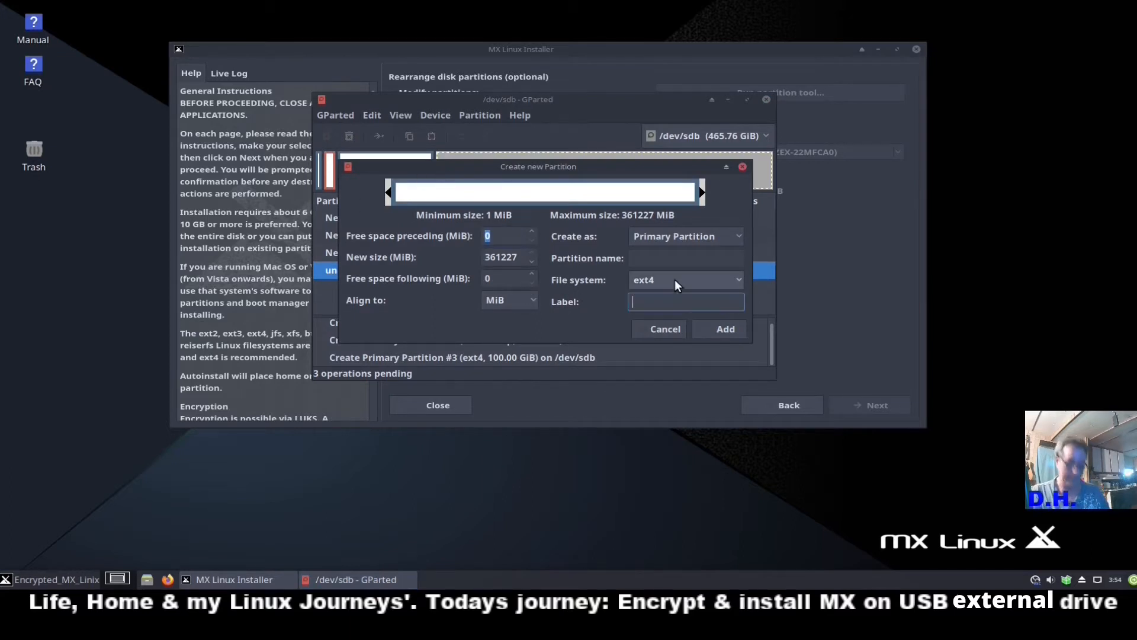
{"action": "type", "text": "home"}
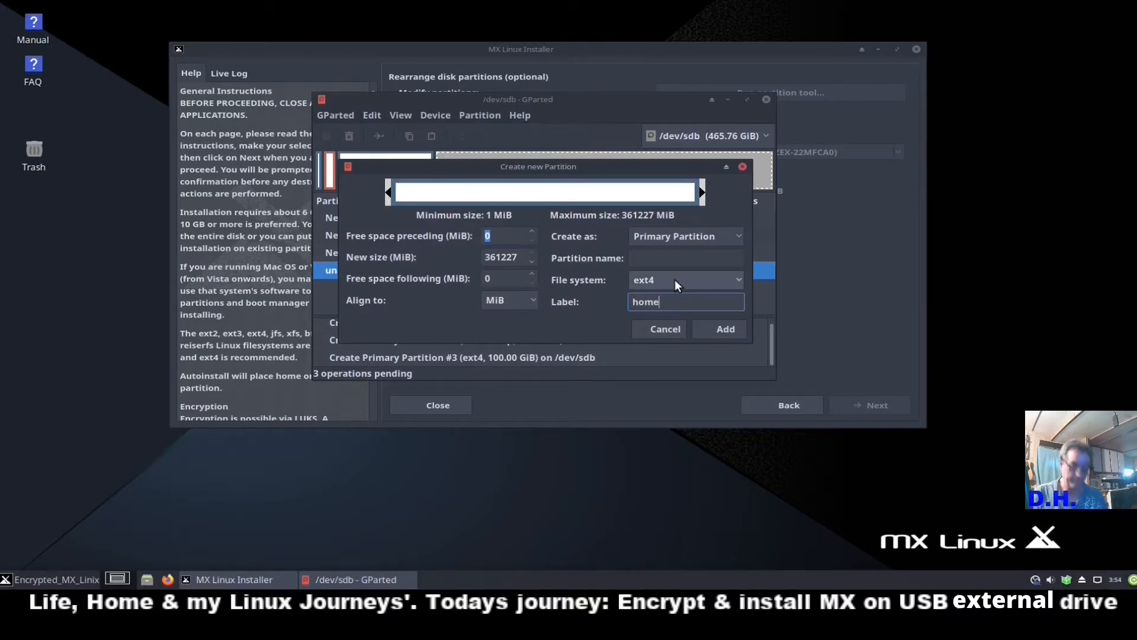
{"action": "left_click", "coordinate": [721, 328]}
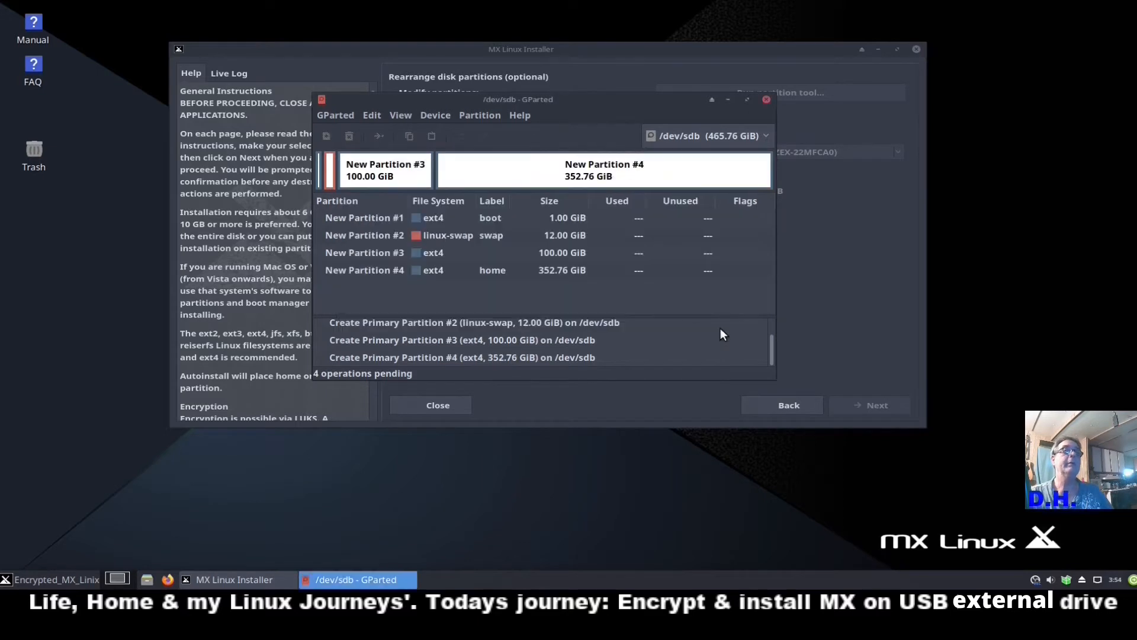
Open and cancel the resize settings for New Partition #3 without changes.
{"action": "left_click", "coordinate": [559, 250]}
{"action": "right_click", "coordinate": [559, 250]}
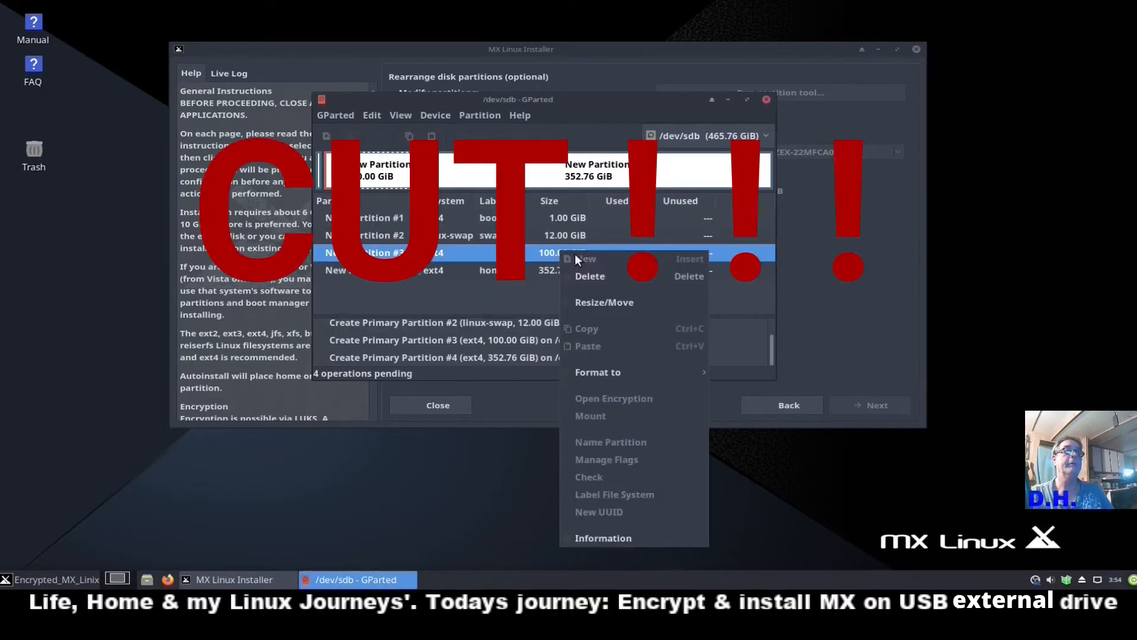
{"action": "left_click", "coordinate": [604, 301]}
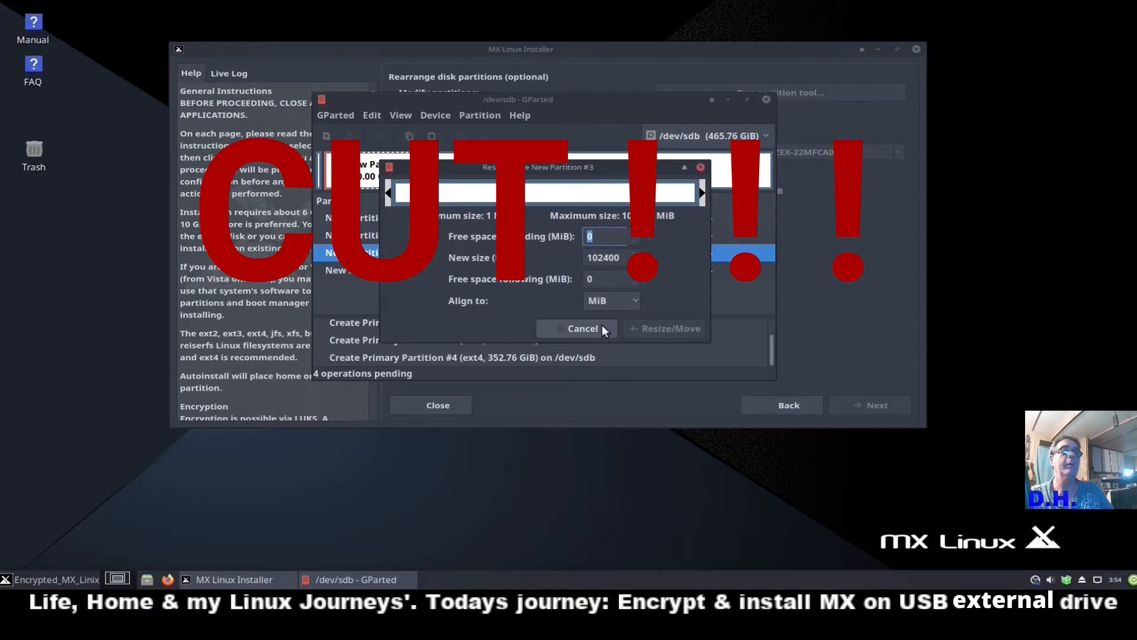
{"action": "left_click", "coordinate": [602, 325]}
{"action": "left_click", "coordinate": [557, 257]}
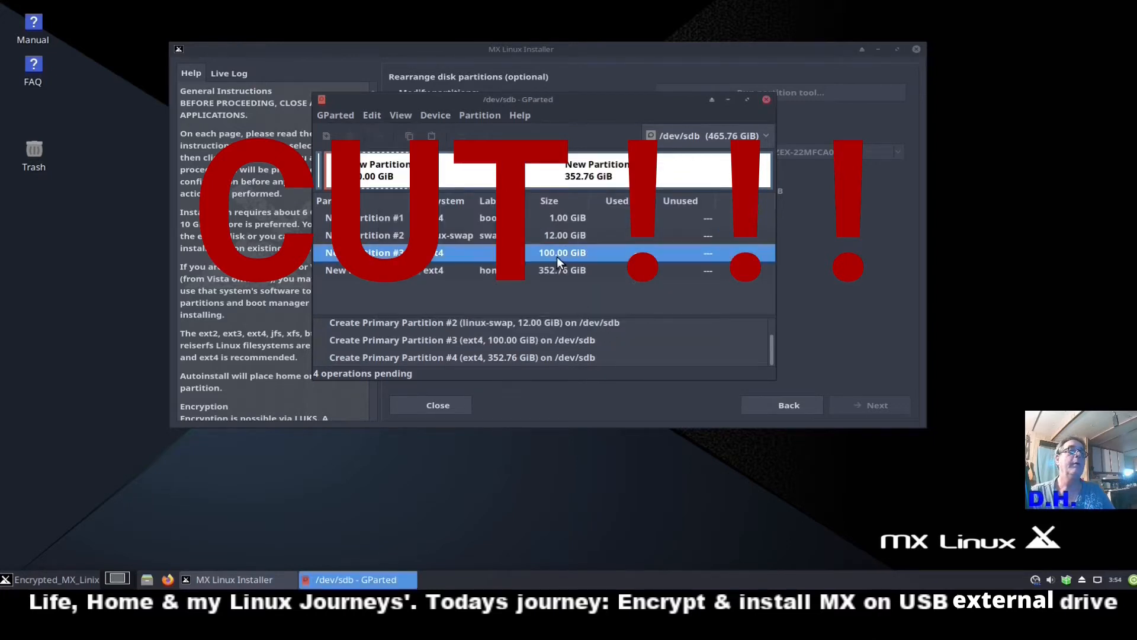
{"action": "right_click", "coordinate": [557, 257]}
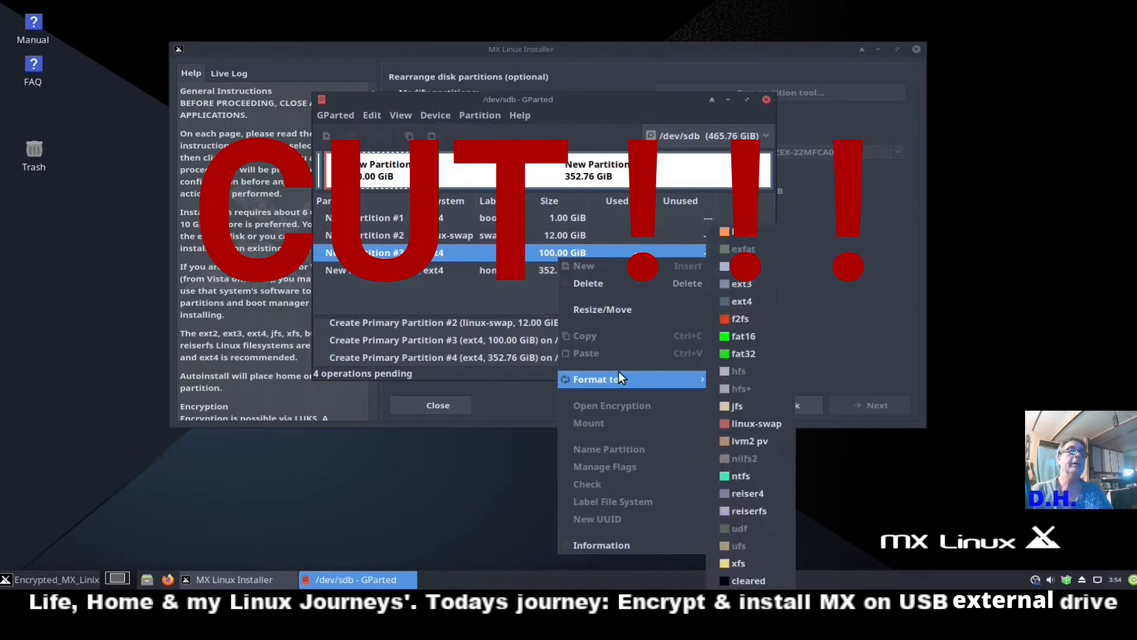
{"action": "left_click", "coordinate": [492, 304]}
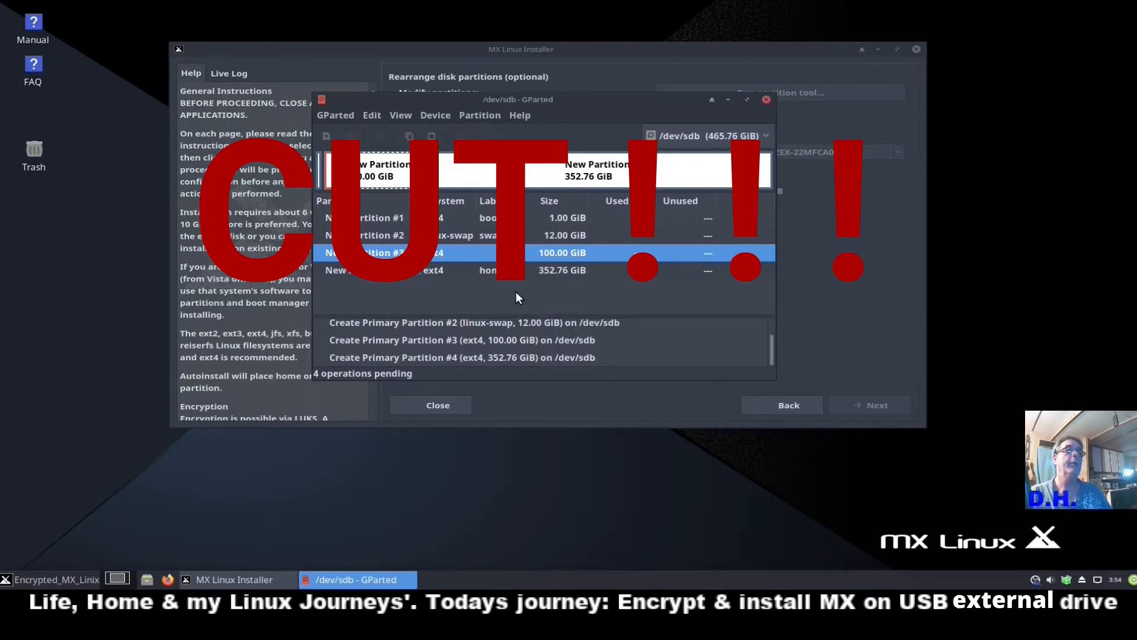
Delete the queued New Partition #4 and New Partition #3.
{"action": "right_click", "coordinate": [564, 273]}
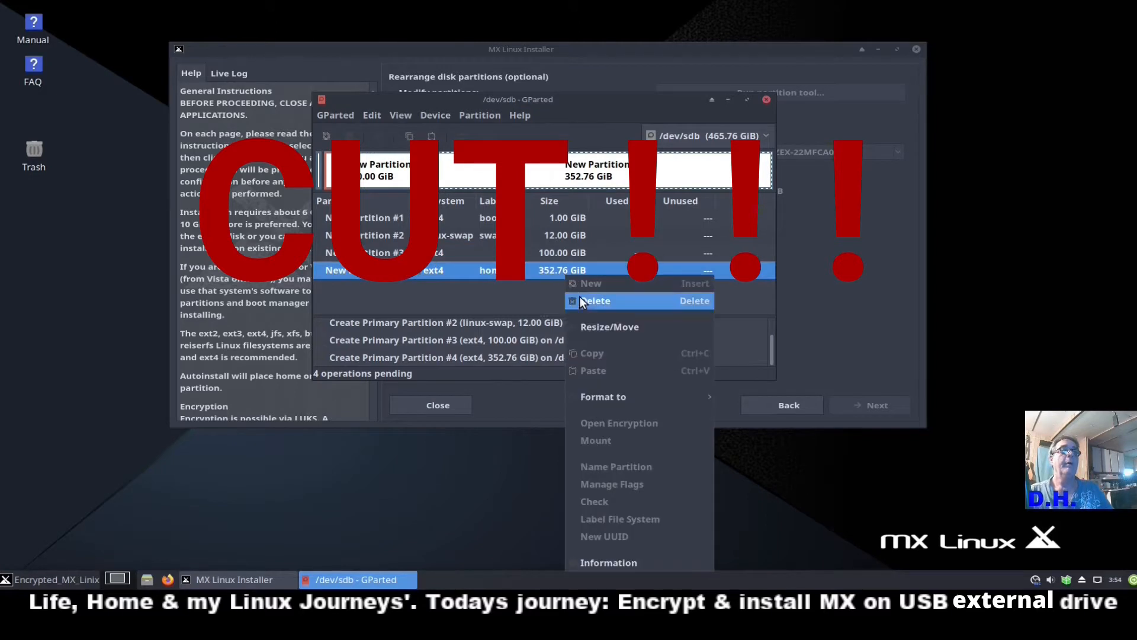
{"action": "left_click", "coordinate": [579, 296]}
{"action": "right_click", "coordinate": [563, 254]}
{"action": "left_click", "coordinate": [586, 277]}
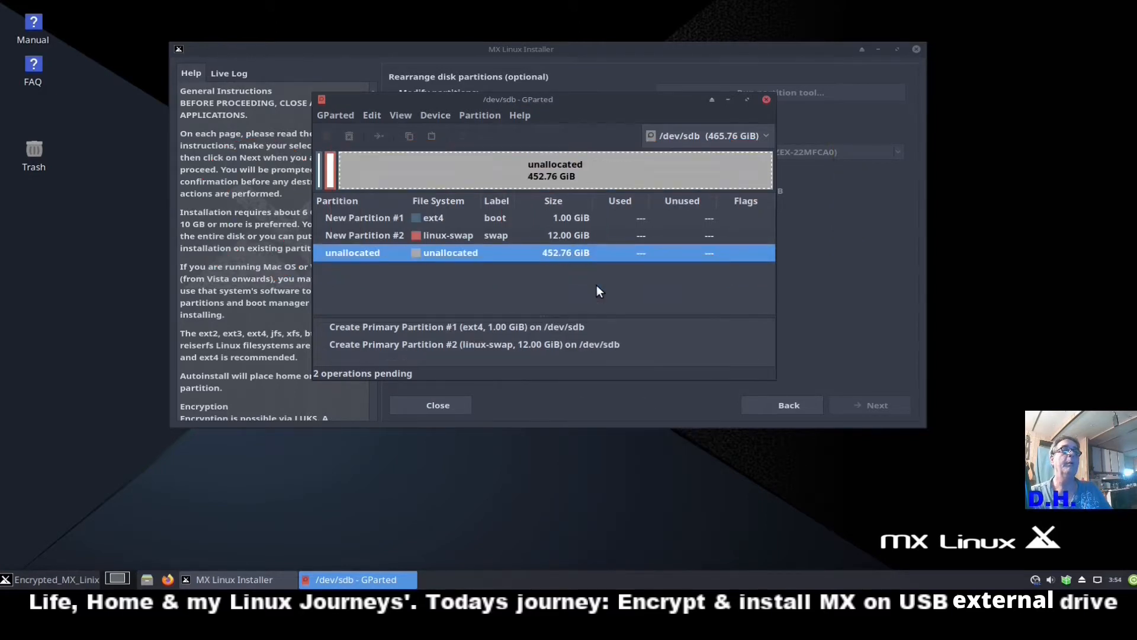
Queue a 102400 MiB ext4 partition labelled root in the unallocated space.
{"action": "right_click", "coordinate": [579, 250]}
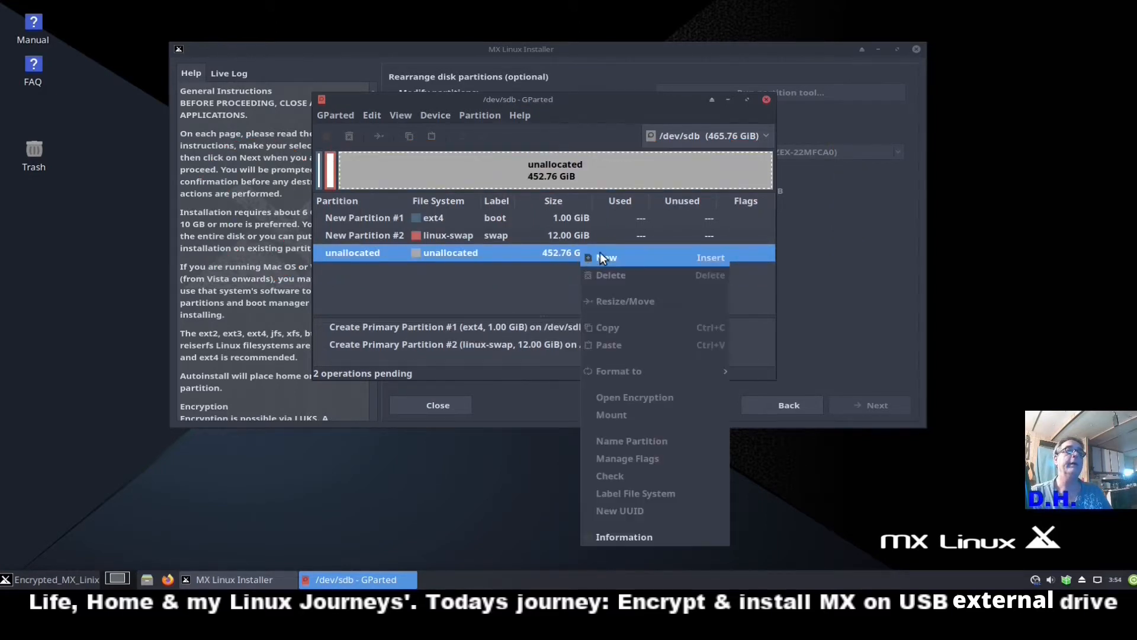
{"action": "left_click", "coordinate": [634, 261]}
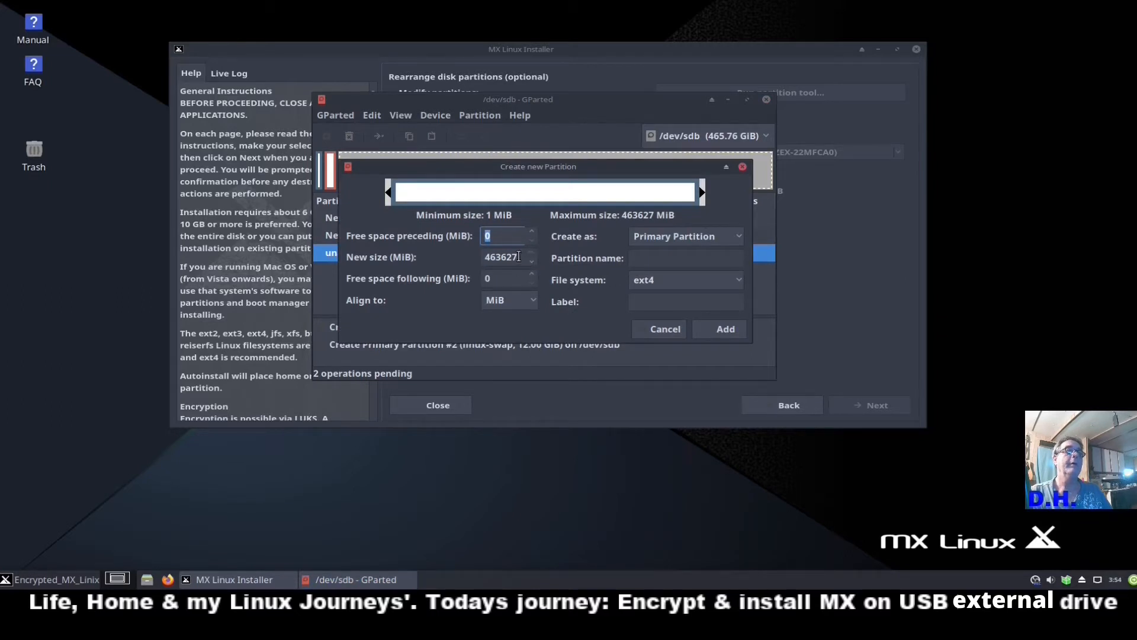
{"action": "key", "text": "Tab"}
{"action": "type", "text": "1"}
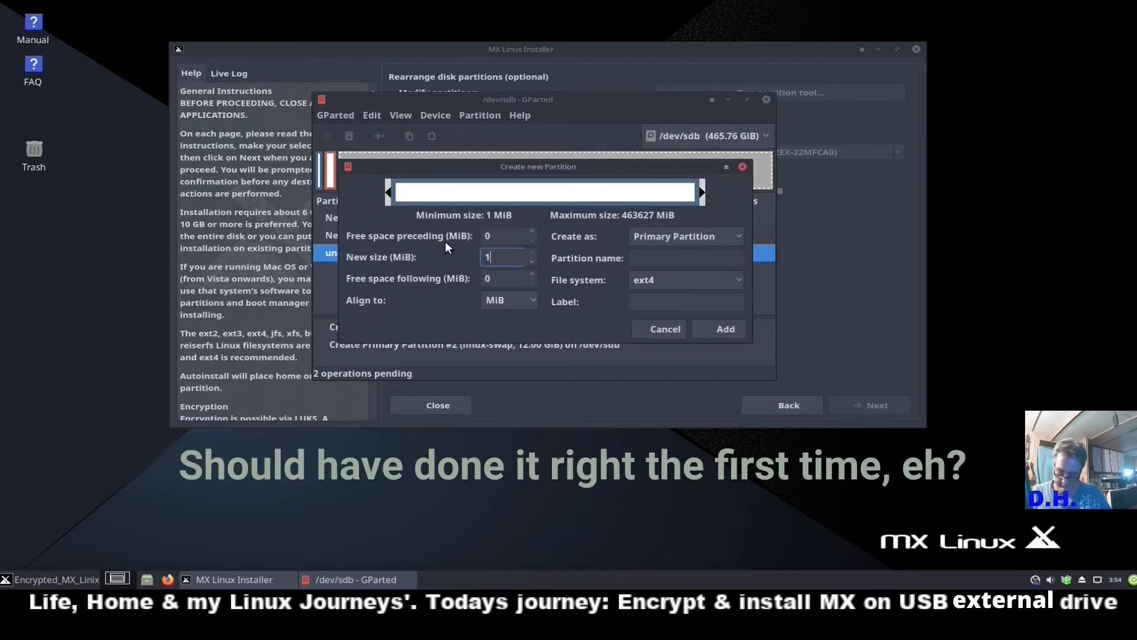
{"action": "type", "text": "02400"}
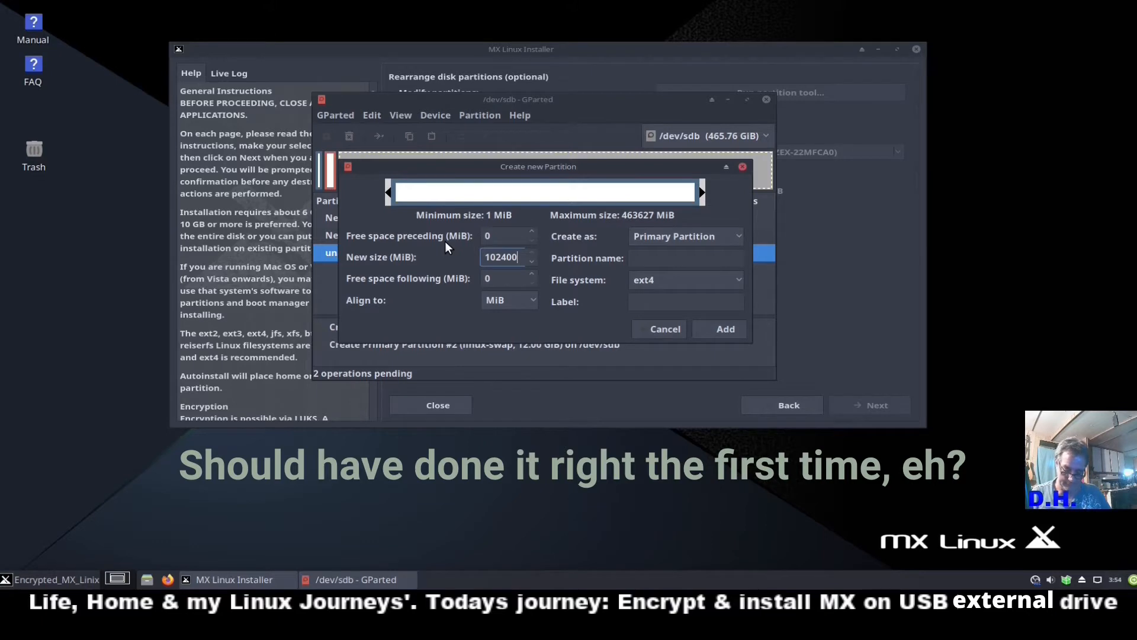
{"action": "left_click", "coordinate": [664, 300]}
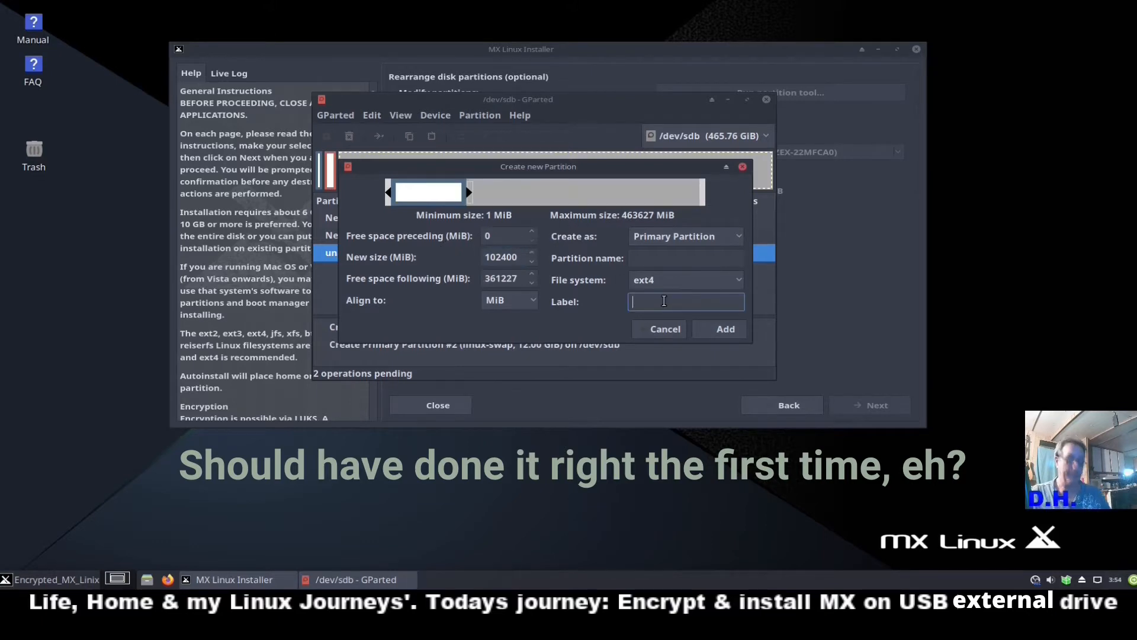
{"action": "type", "text": "root"}
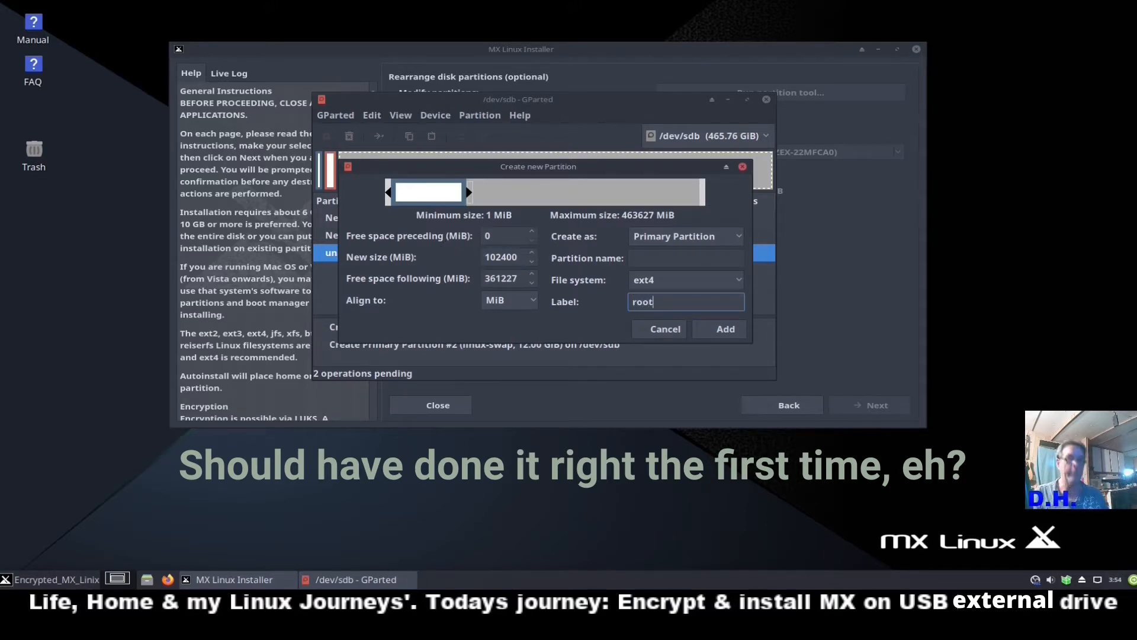
{"action": "left_click", "coordinate": [725, 329]}
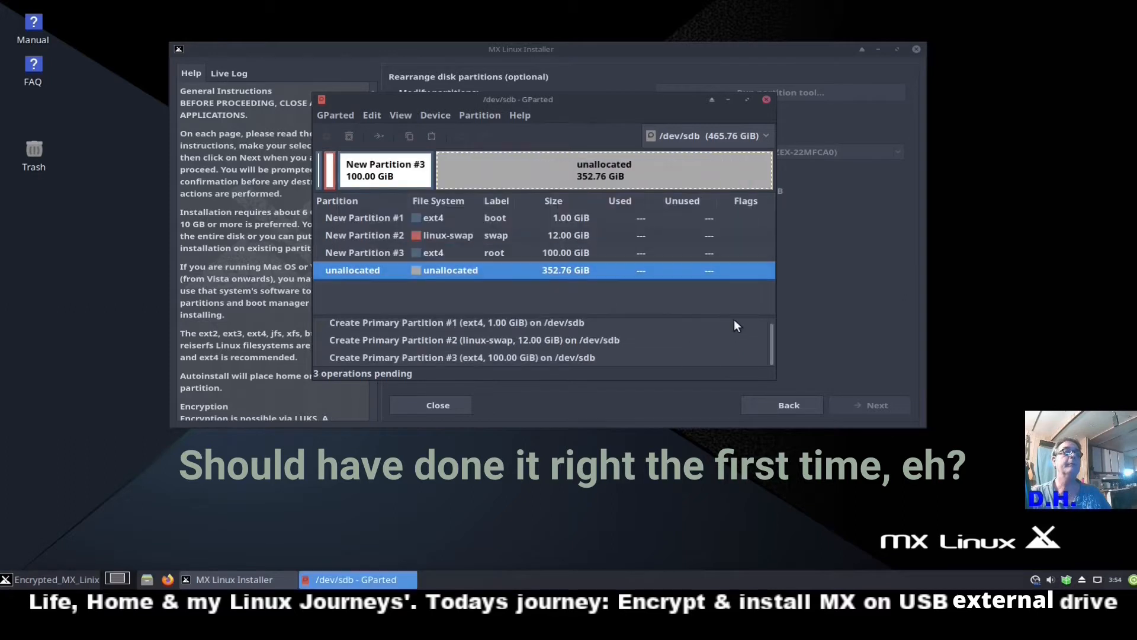
Add a partition labelled home filling the remaining 352.76 GiB.
{"action": "right_click", "coordinate": [589, 278]}
{"action": "left_click", "coordinate": [628, 283]}
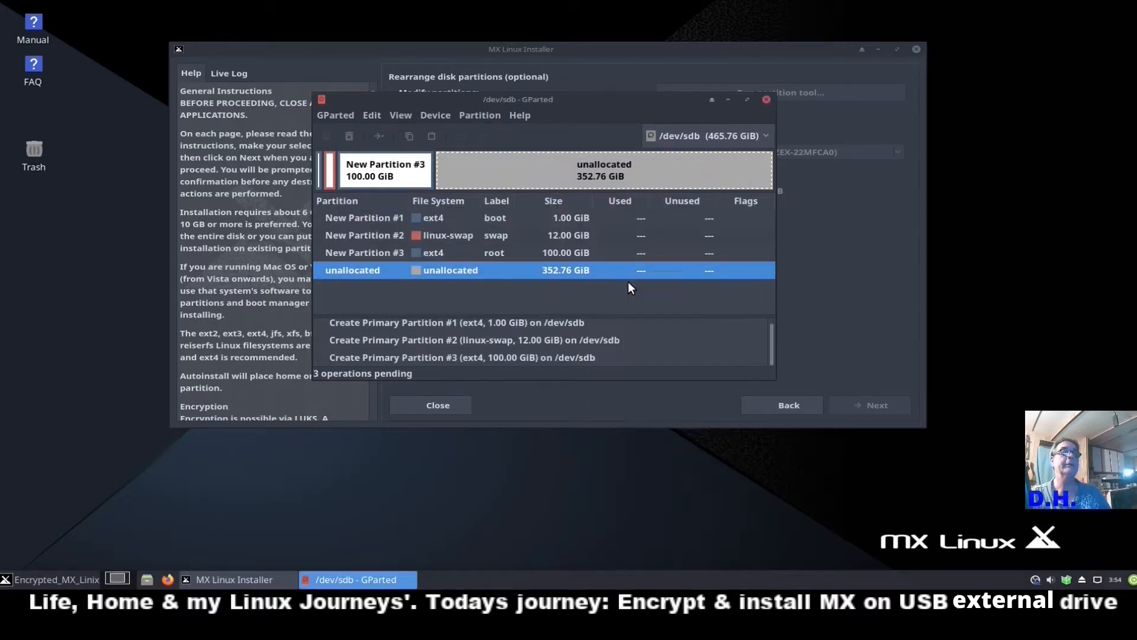
{"action": "left_click", "coordinate": [661, 302]}
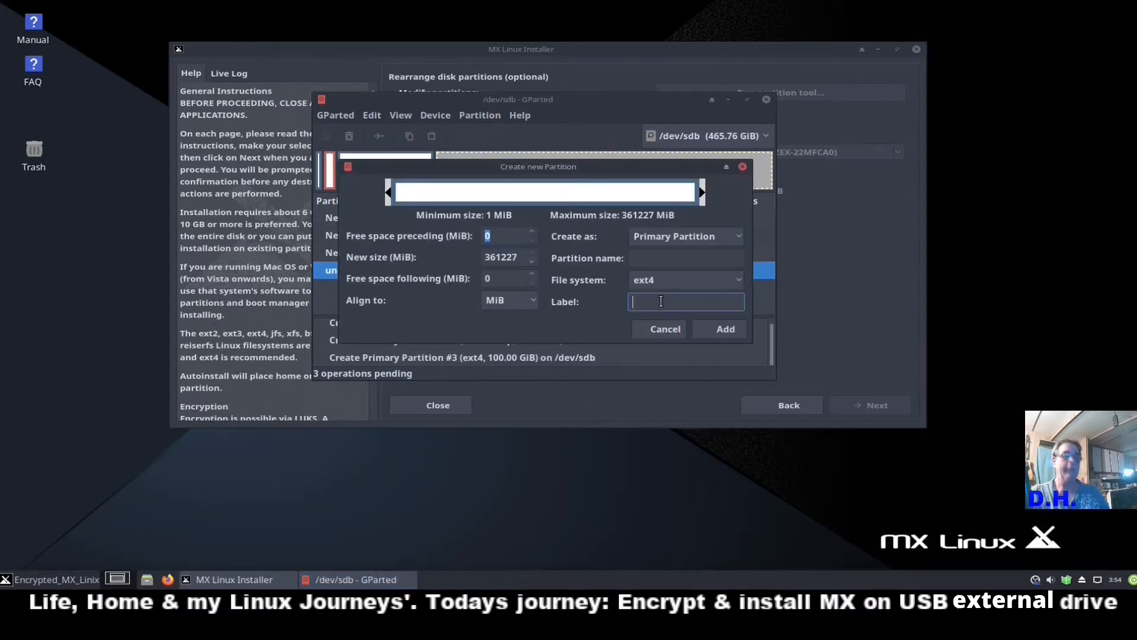
{"action": "type", "text": "home"}
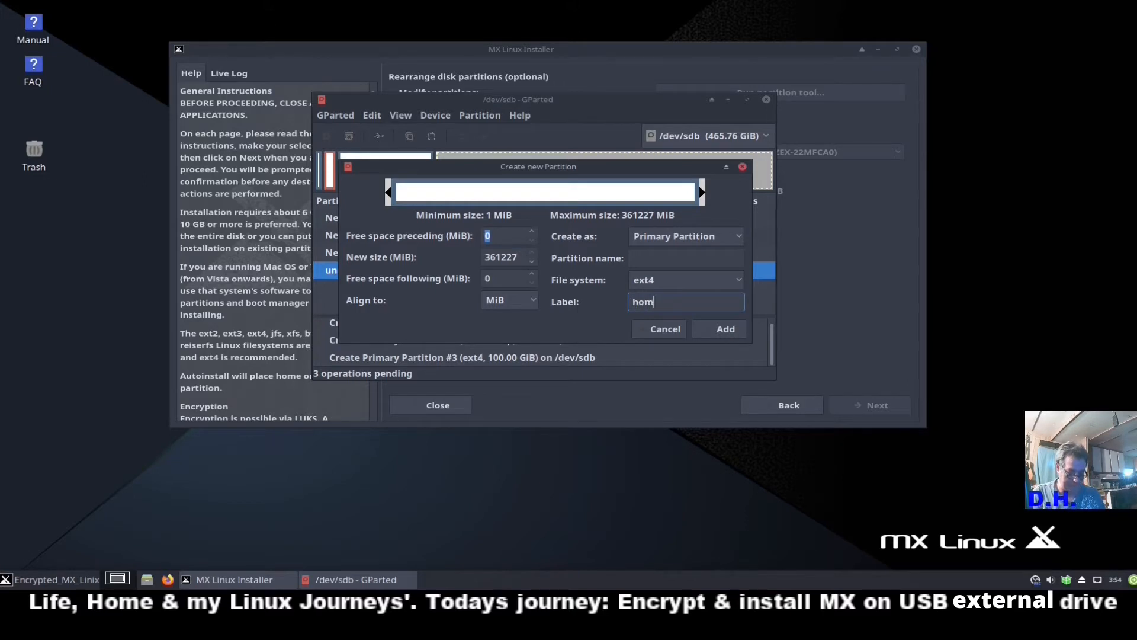
{"action": "left_click", "coordinate": [727, 331]}
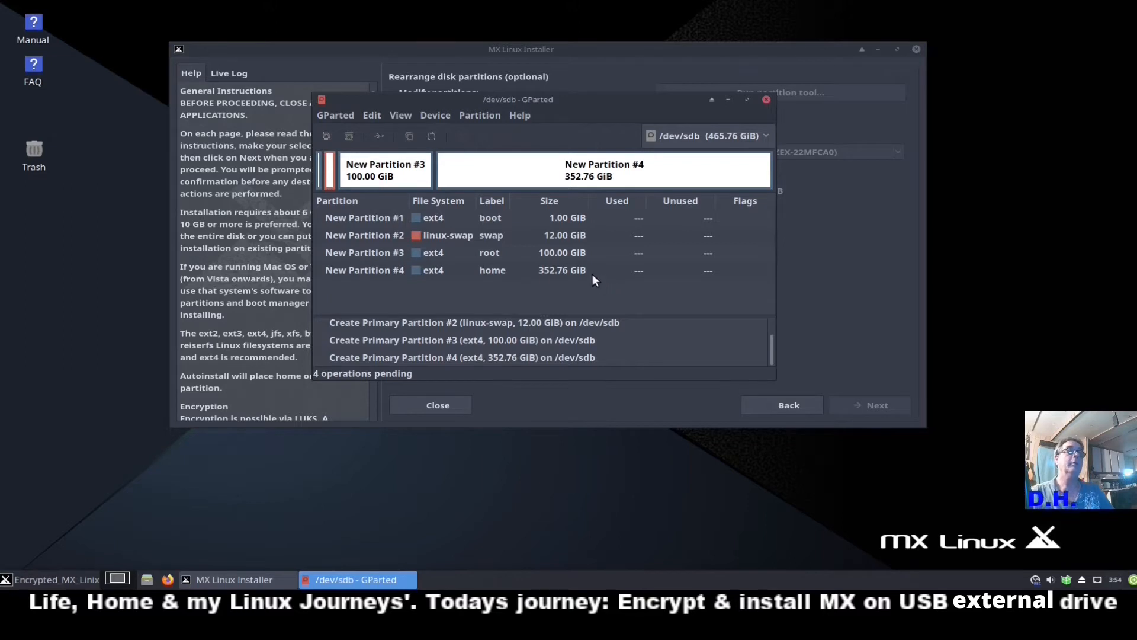
Apply and confirm the four pending partition operations on /dev/sdb, then dismiss the progress window.
{"action": "left_click", "coordinate": [488, 138]}
{"action": "left_click", "coordinate": [705, 289]}
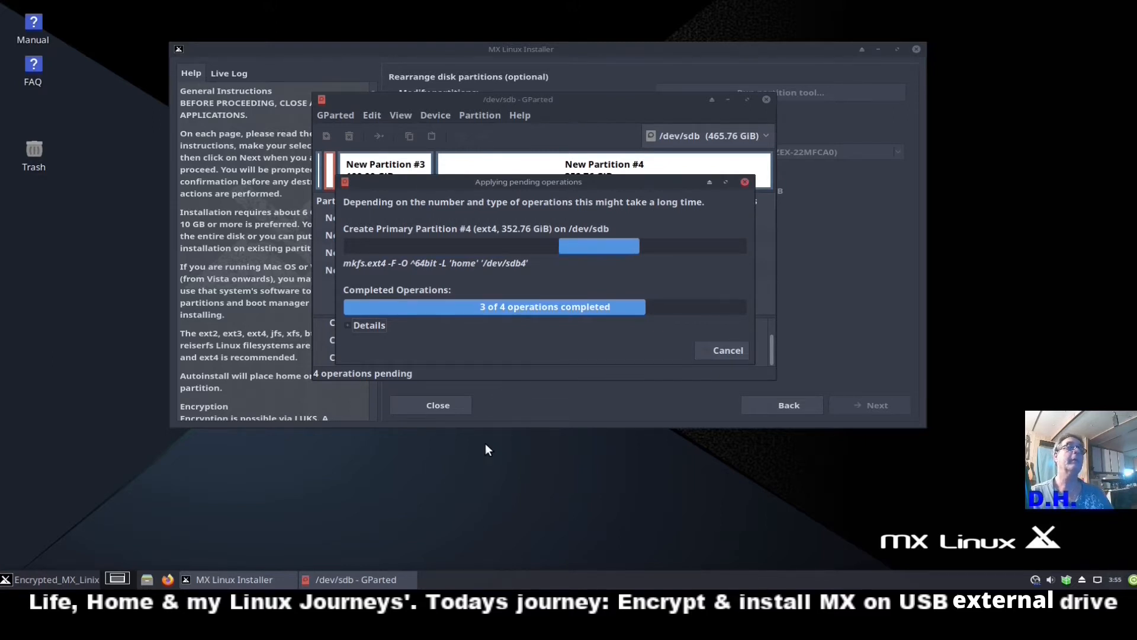
{"action": "left_click", "coordinate": [727, 348]}
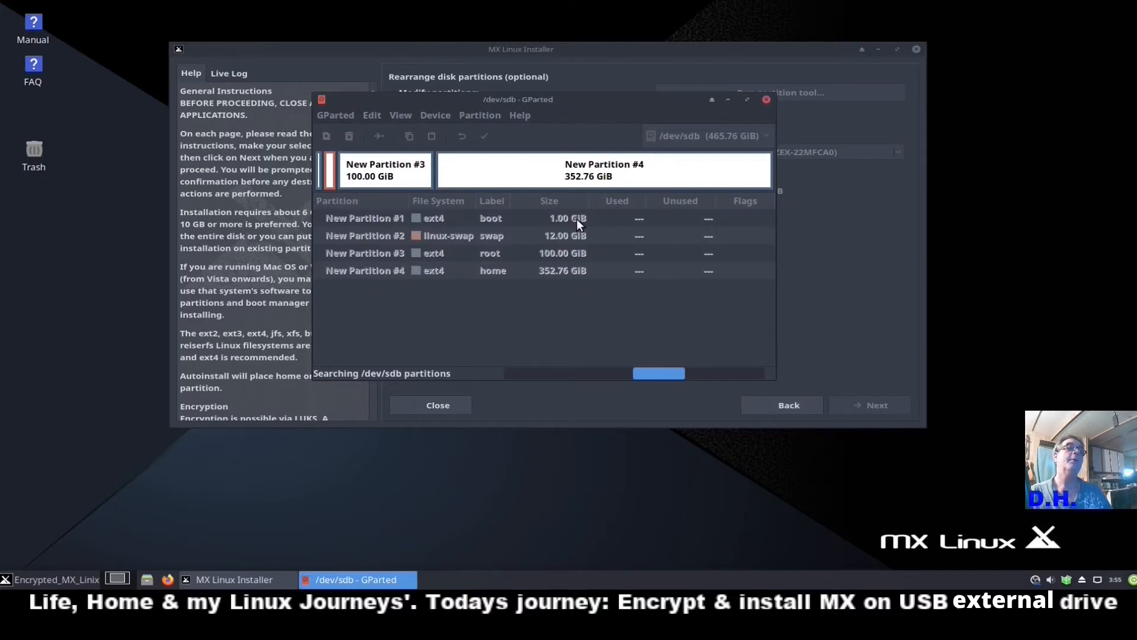
Inspect the sdb1 boot, sdb2 swap, sdb3 root and sdb4 home partitions, then close GParted.
{"action": "left_click", "coordinate": [538, 222]}
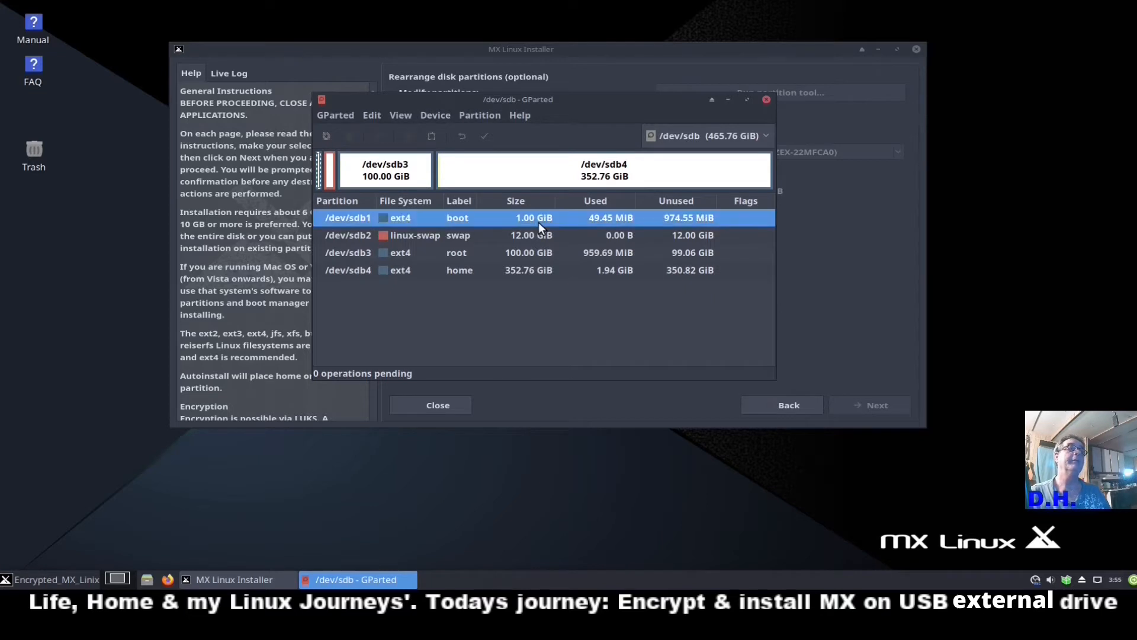
{"action": "left_click", "coordinate": [534, 237]}
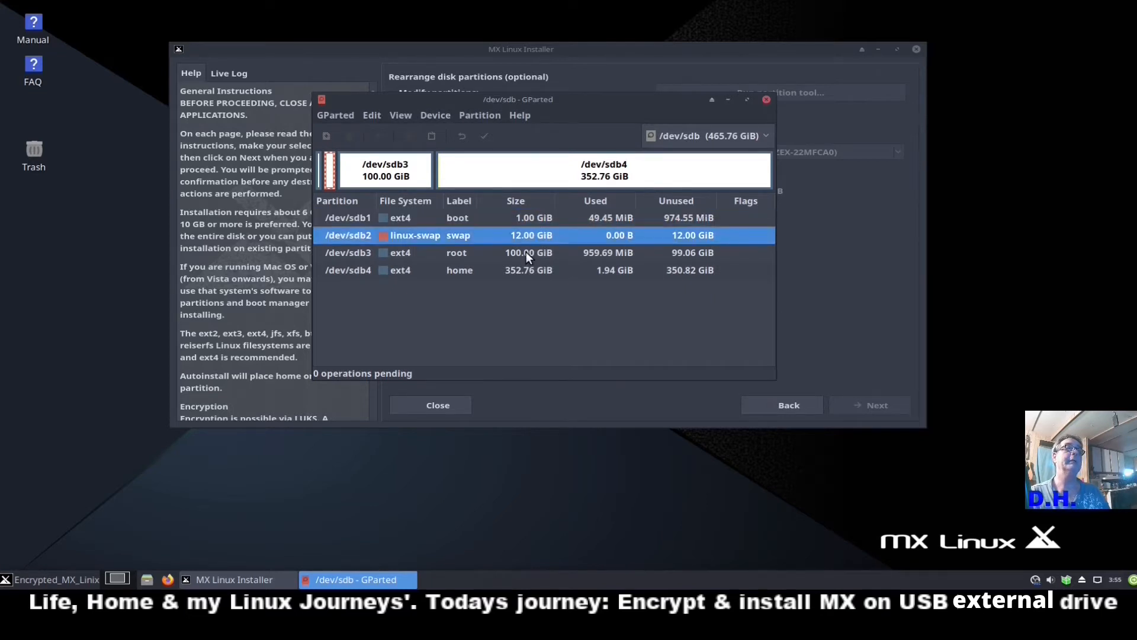
{"action": "left_click", "coordinate": [526, 252]}
{"action": "left_click", "coordinate": [522, 270]}
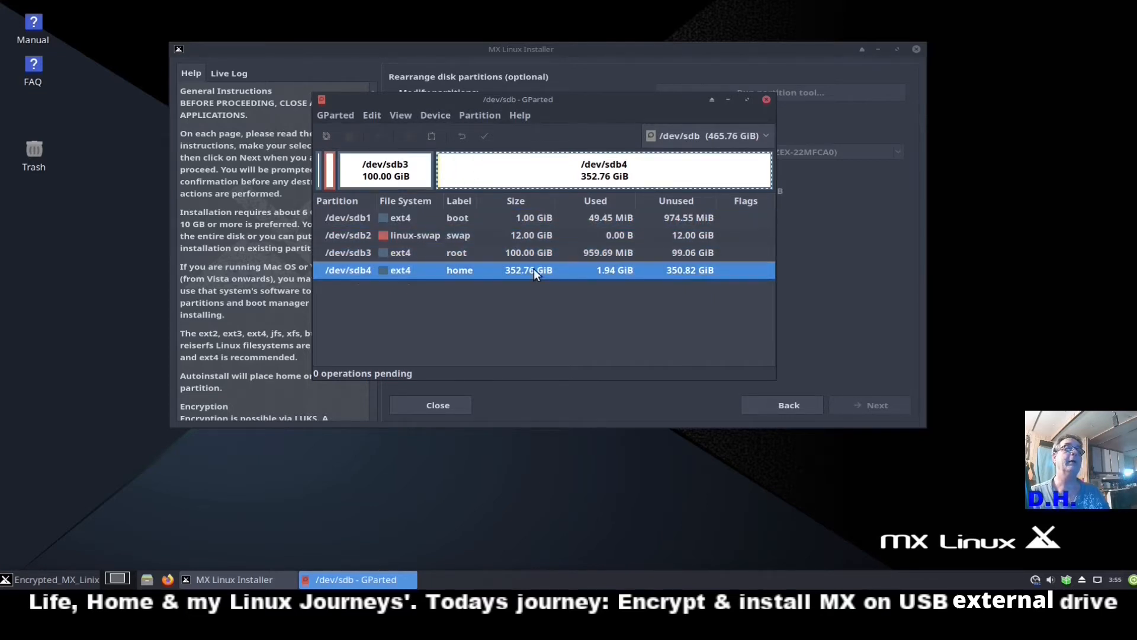
{"action": "left_click", "coordinate": [766, 101]}
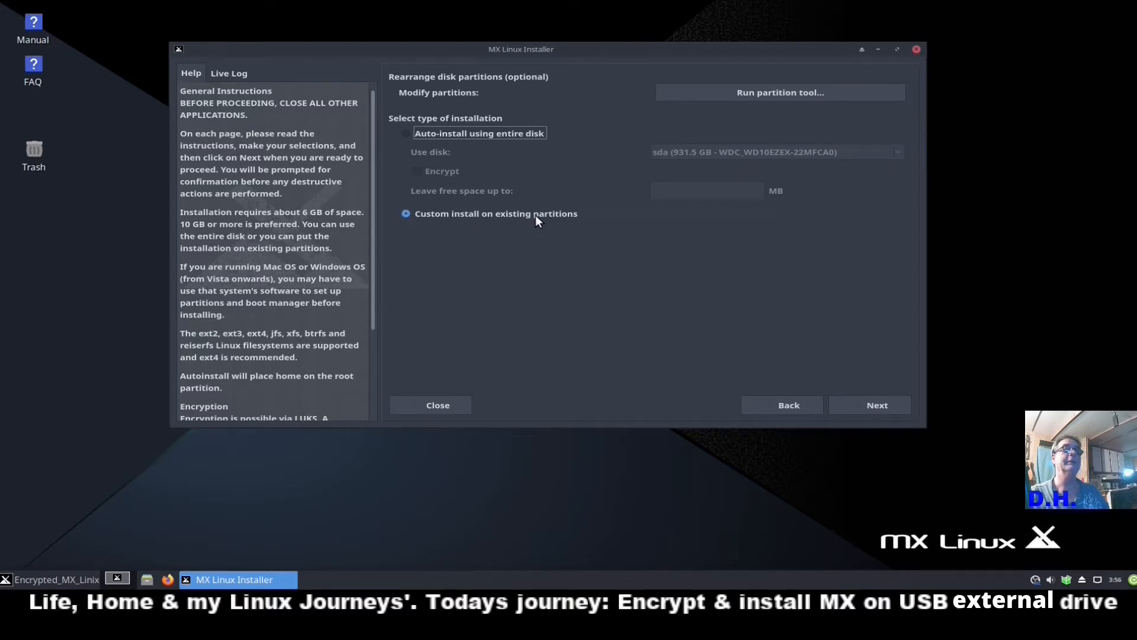
Move on to partition selection and assign sdb3 as root and sdb4 as home.
{"action": "left_click", "coordinate": [873, 403]}
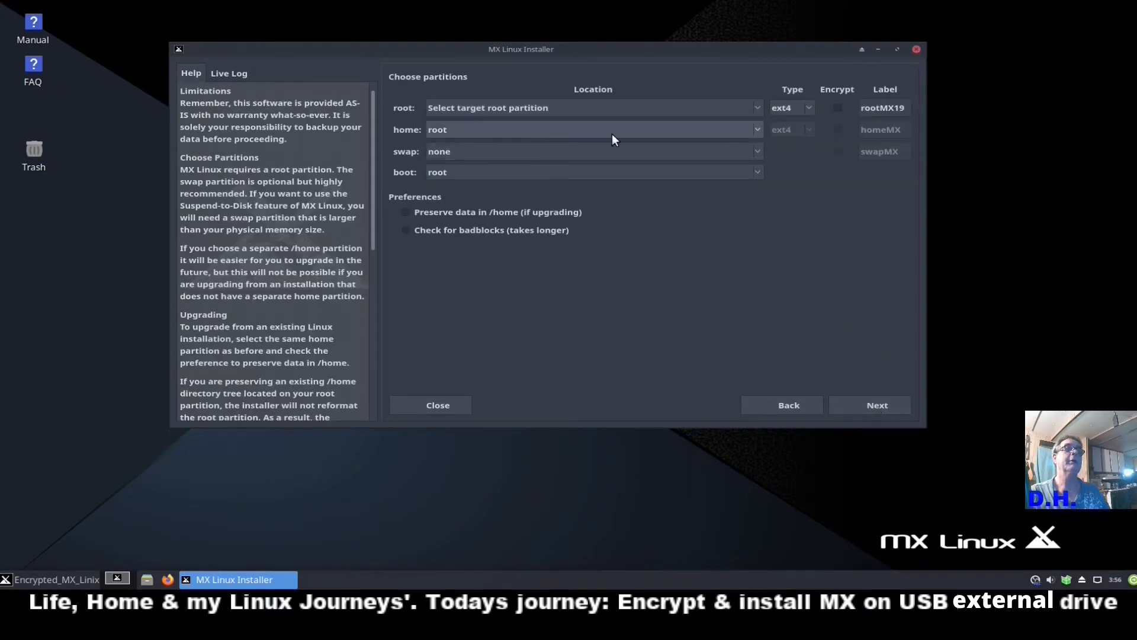
{"action": "left_click", "coordinate": [757, 110]}
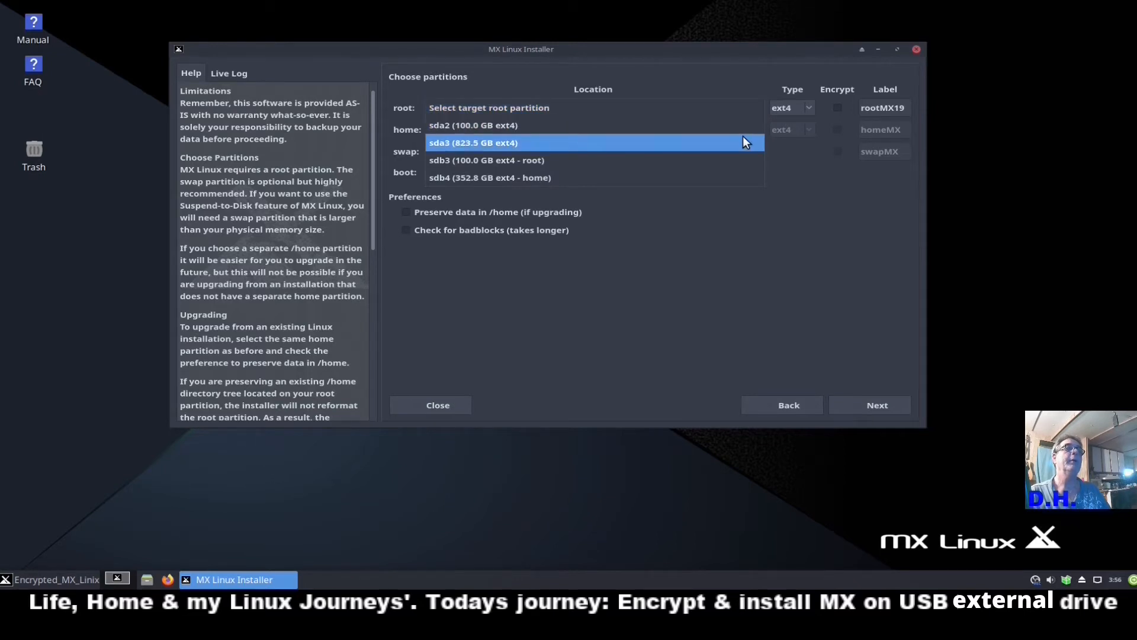
{"action": "left_click", "coordinate": [457, 165]}
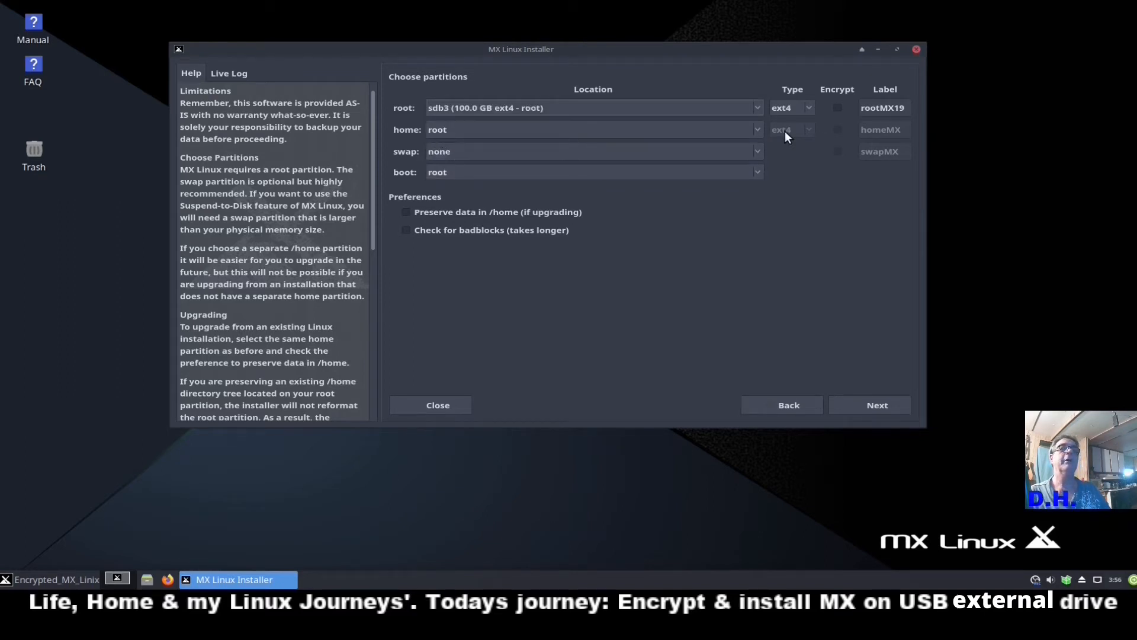
{"action": "left_click", "coordinate": [757, 130]}
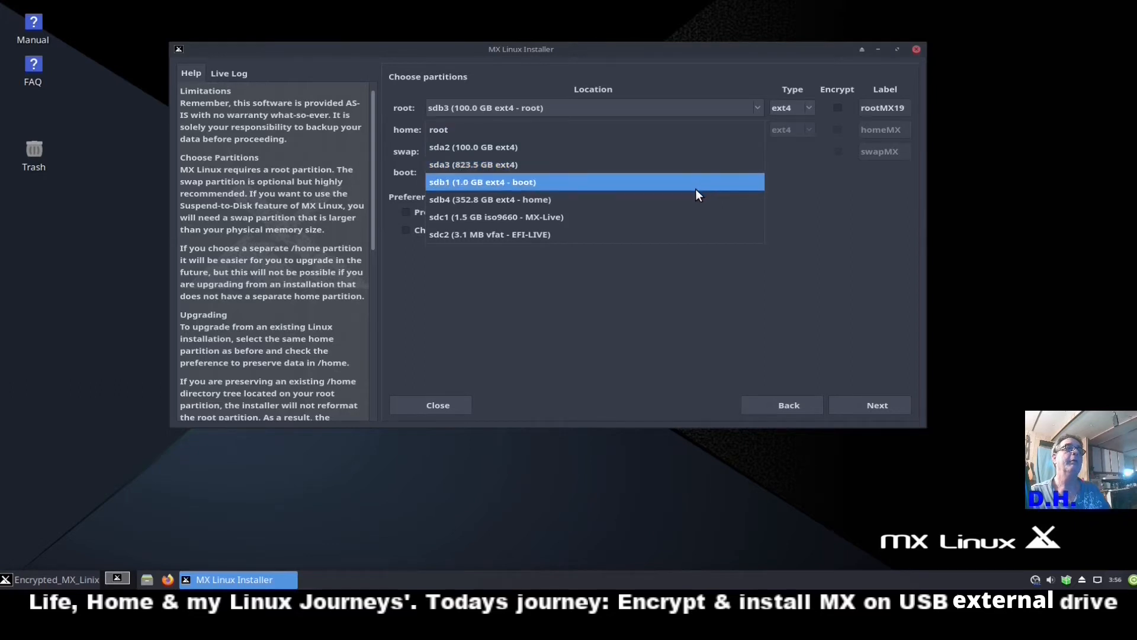
{"action": "left_click", "coordinate": [483, 198]}
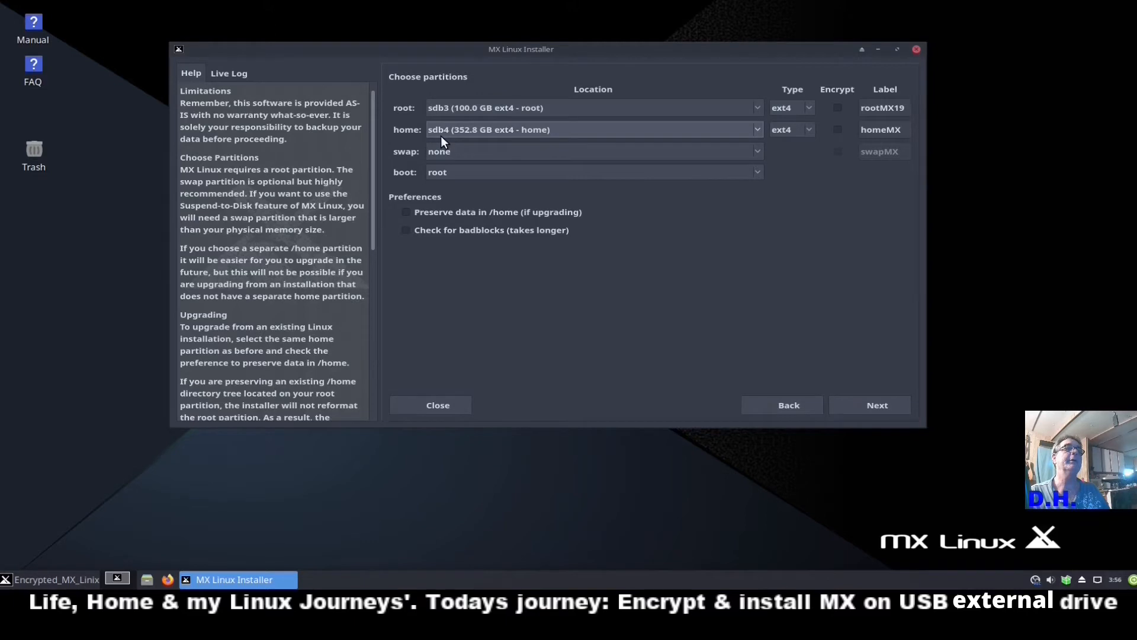
Assign sdb2 as the swap partition and sdb1 as the boot partition.
{"action": "left_click_drag", "start_coordinate": [830, 48], "coordinate": [825, 109]}
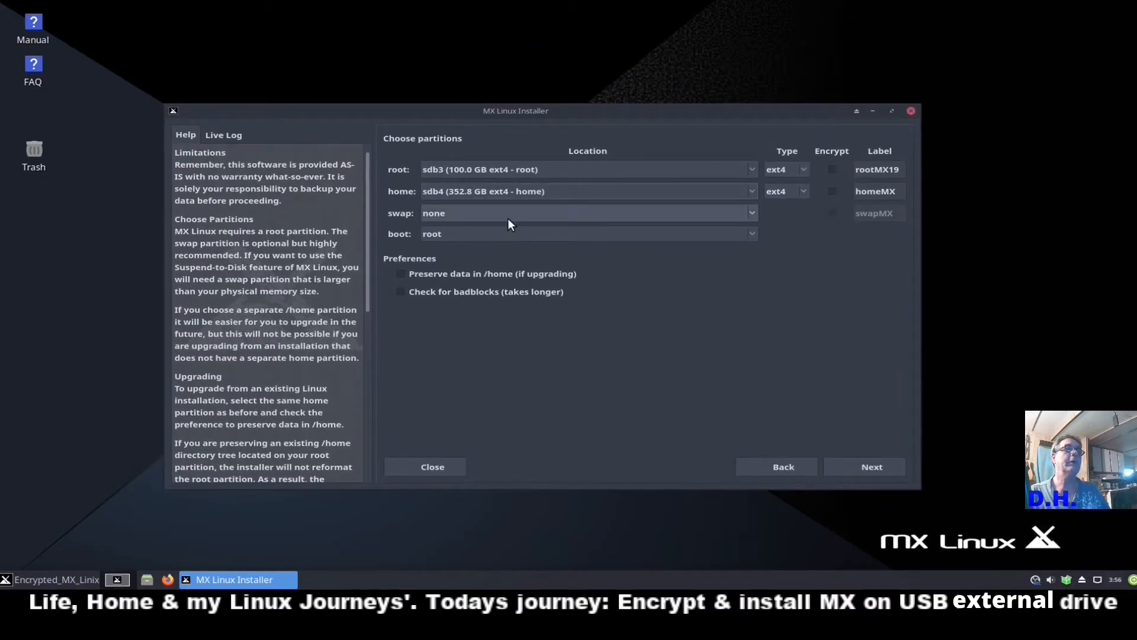
{"action": "left_click", "coordinate": [752, 213]}
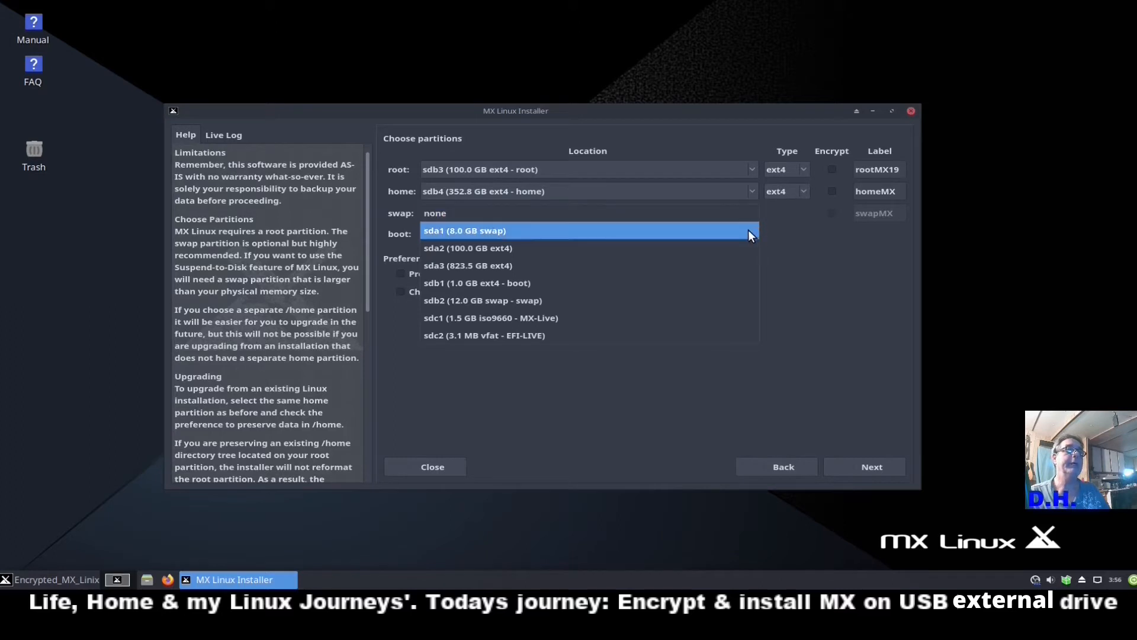
{"action": "left_click", "coordinate": [519, 300]}
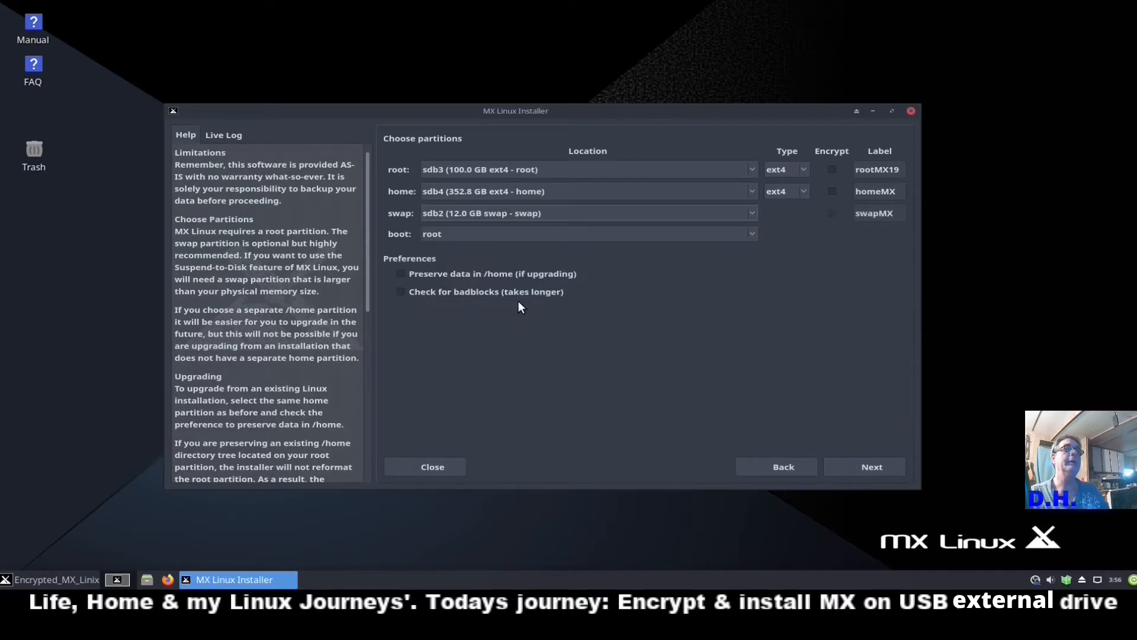
{"action": "left_click", "coordinate": [747, 237]}
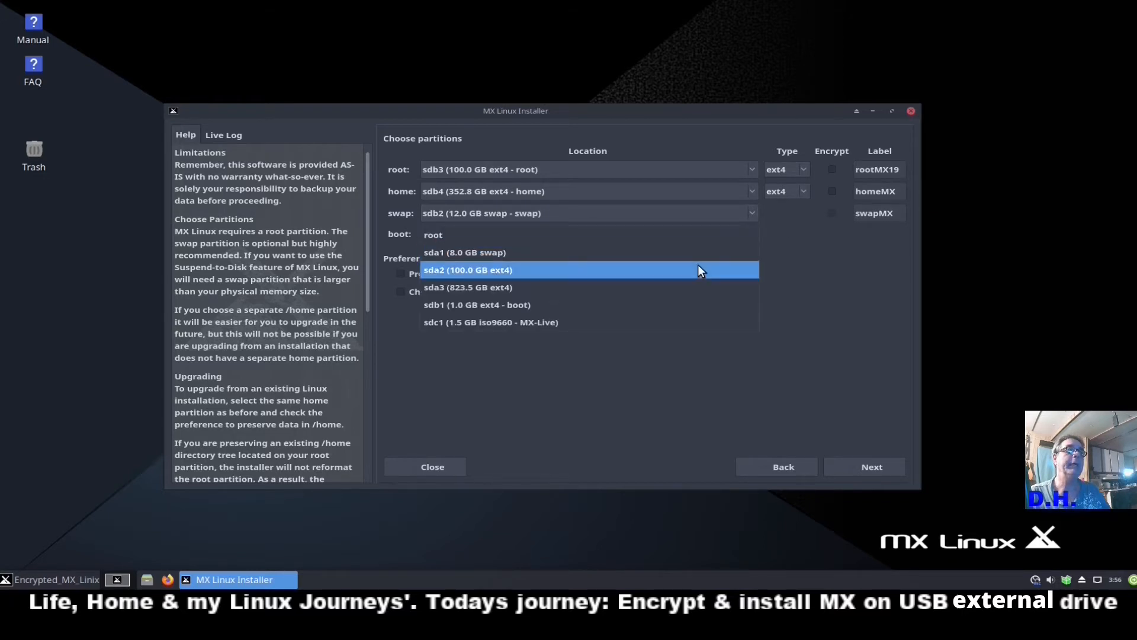
{"action": "left_click", "coordinate": [503, 309]}
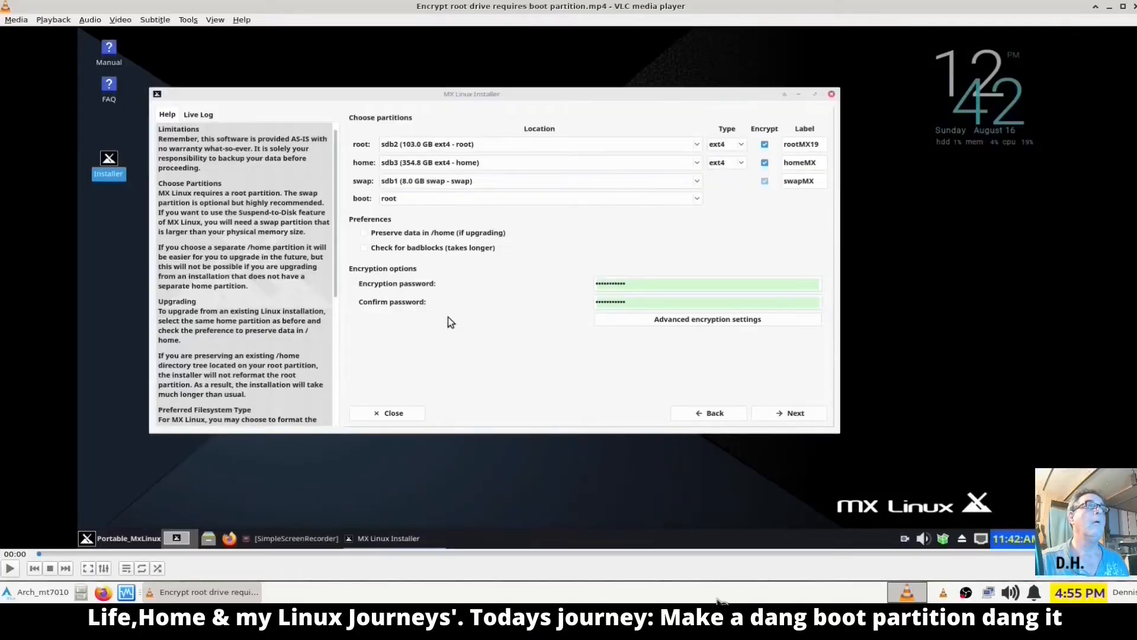
{"action": "key", "text": "space"}
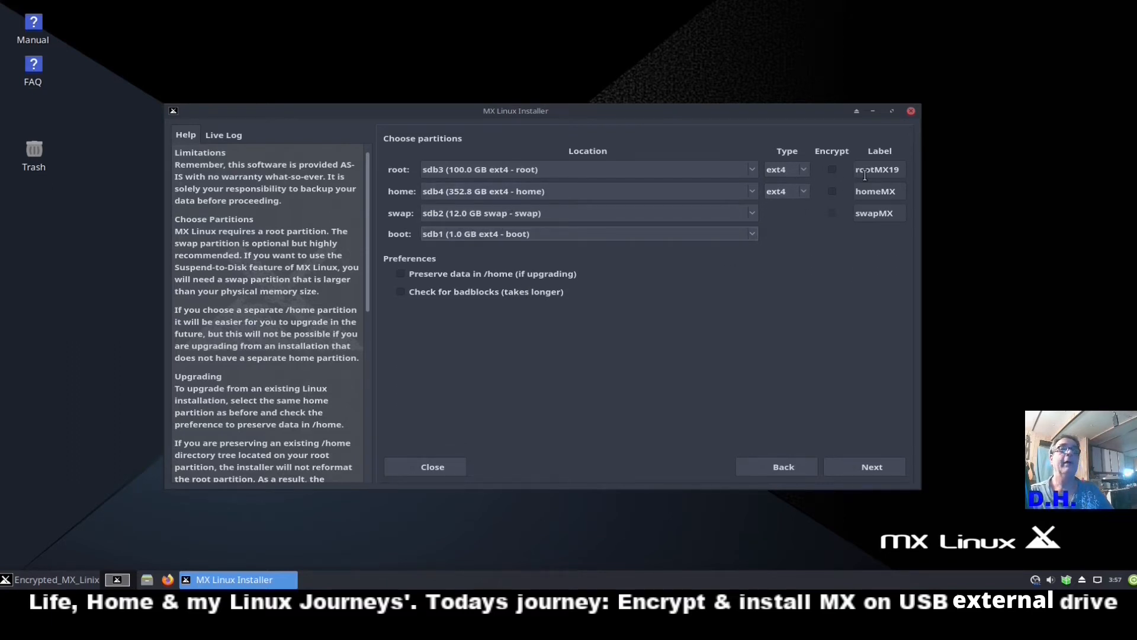
Enable encryption on the root and home partitions and enter the disk encryption password.
{"action": "left_click", "coordinate": [833, 170]}
{"action": "left_click", "coordinate": [833, 191]}
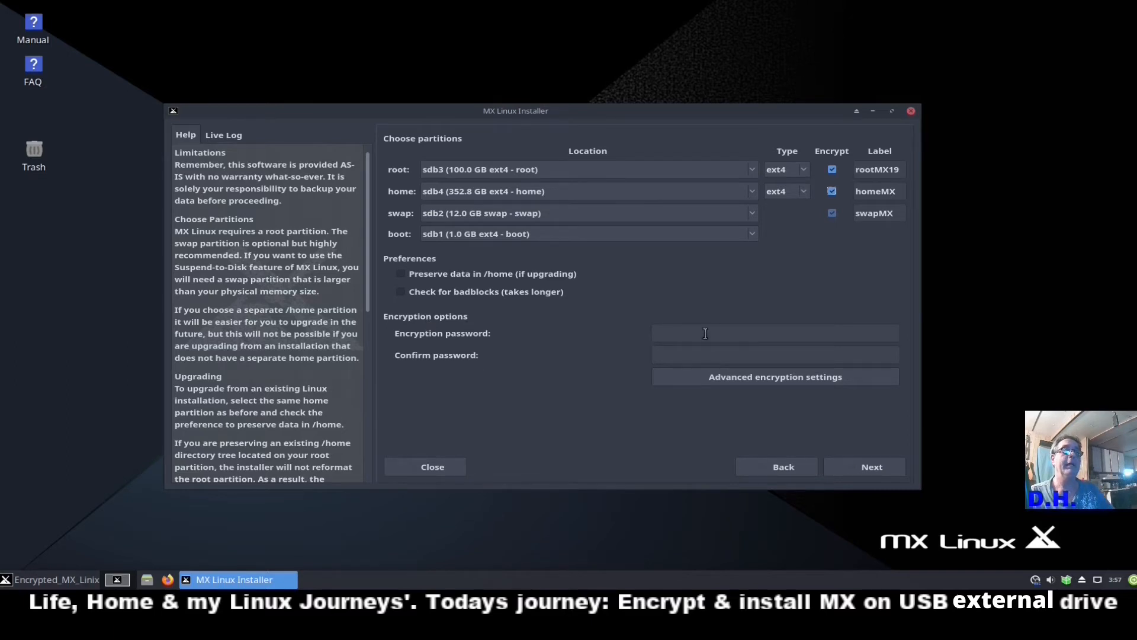
{"action": "left_click", "coordinate": [728, 332]}
{"action": "type", "text": "•••"}
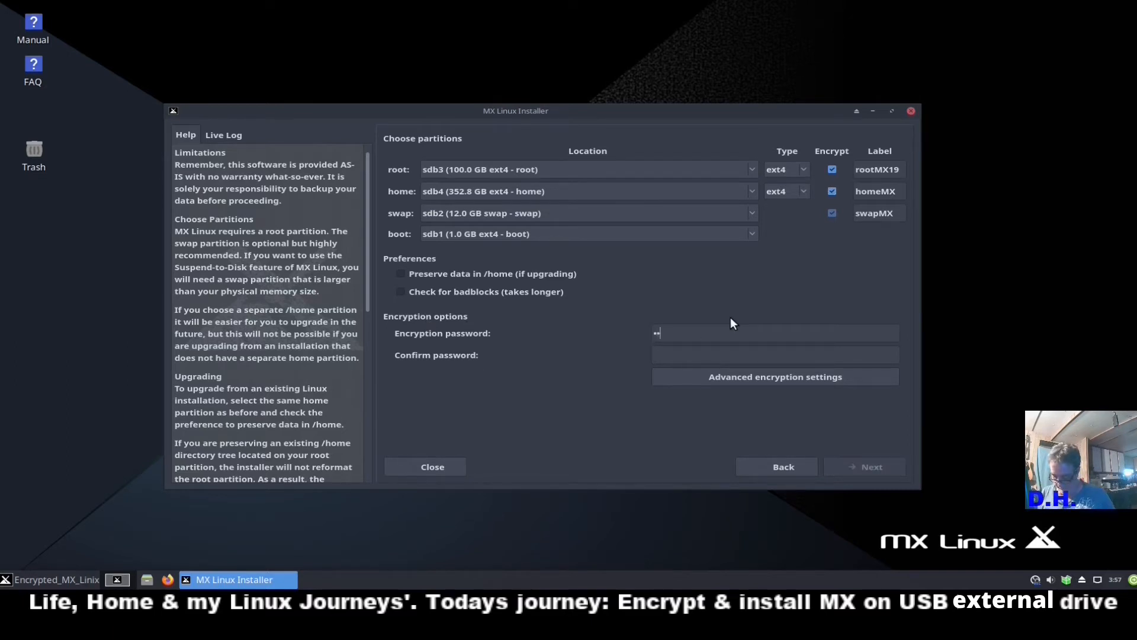
{"action": "type", "text": "••••••"}
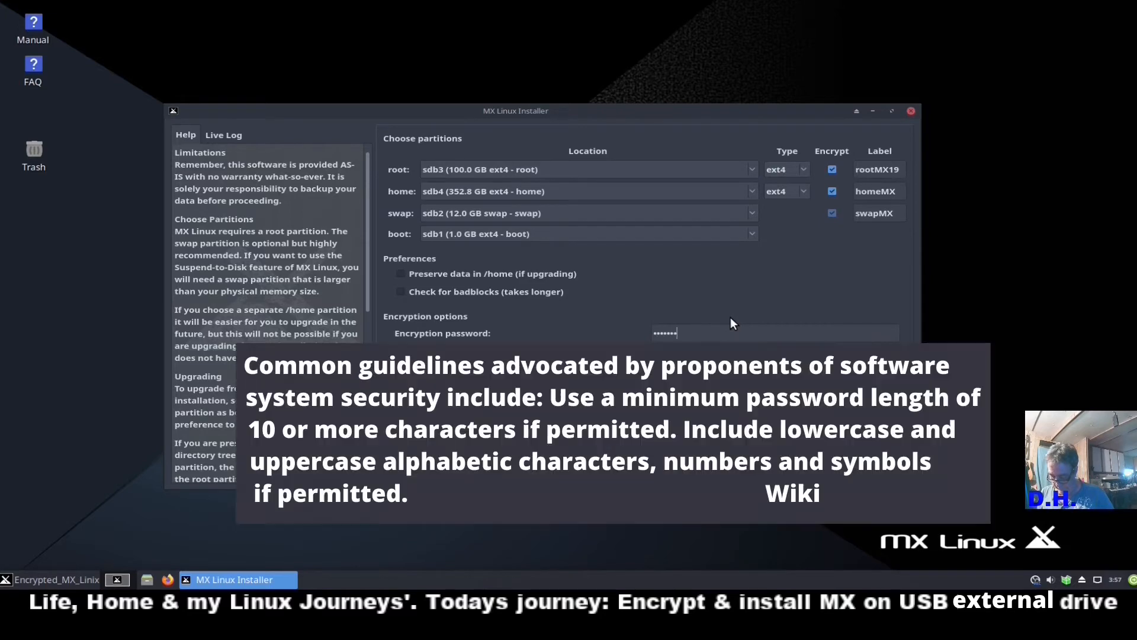
{"action": "type", "text": "••"}
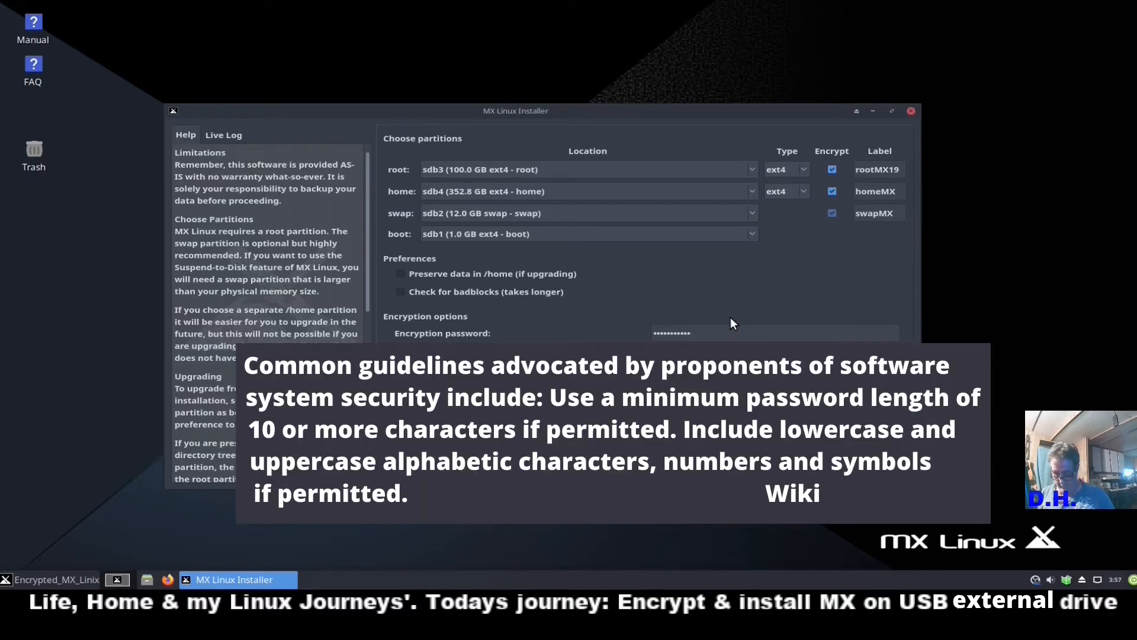
{"action": "type", "text": "•"}
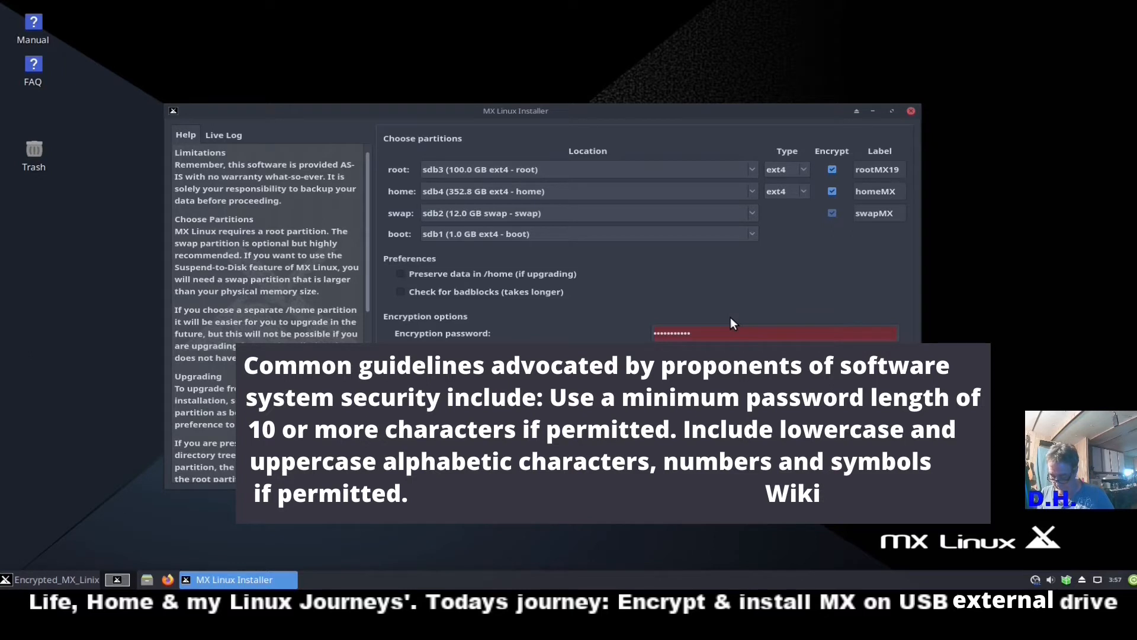
{"action": "type", "text": "•"}
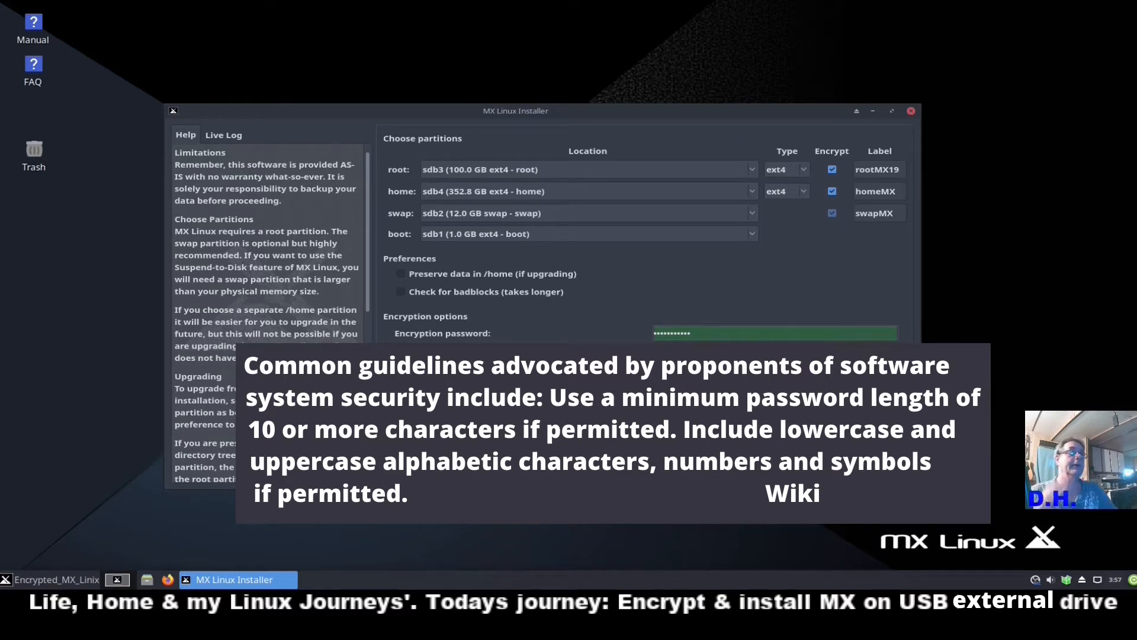
{"action": "scroll", "coordinate": [279, 266], "scroll_direction": "down", "scroll_amount": 3}
{"action": "scroll", "coordinate": [280, 265], "scroll_direction": "down", "scroll_amount": 4}
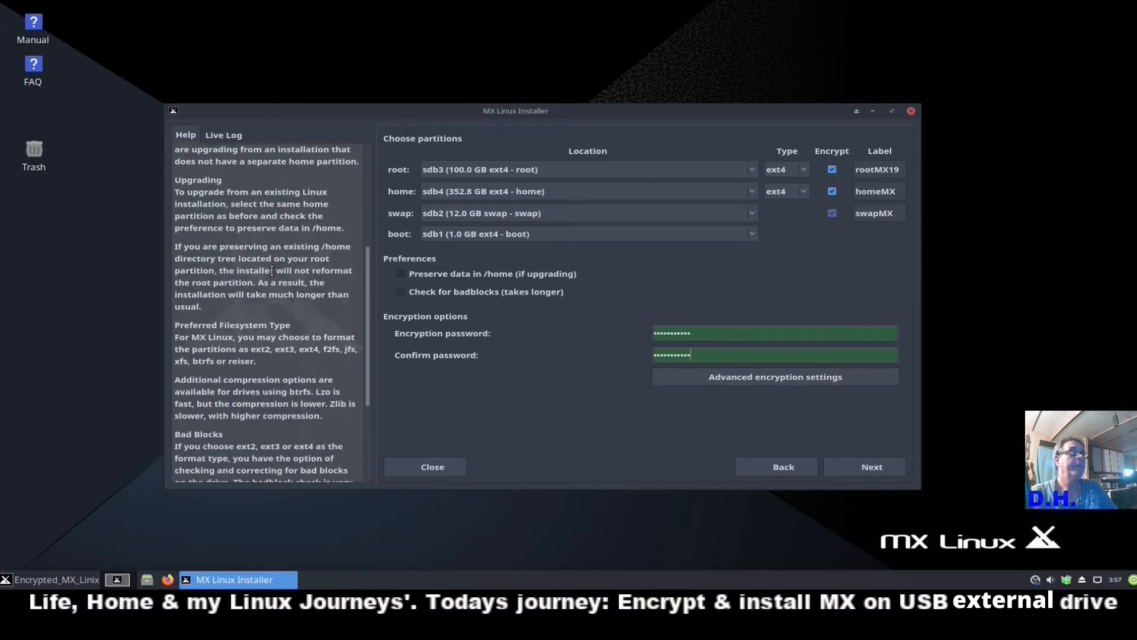
{"action": "scroll", "coordinate": [274, 313], "scroll_direction": "down", "scroll_amount": 1}
{"action": "scroll", "coordinate": [270, 319], "scroll_direction": "down", "scroll_amount": 1}
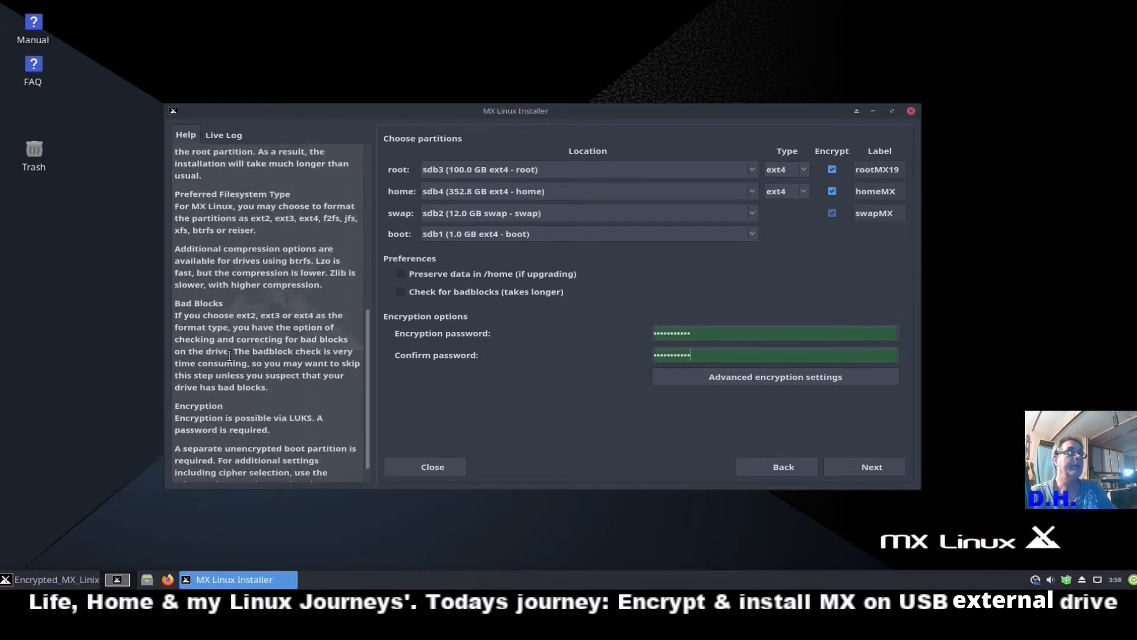
{"action": "scroll", "coordinate": [253, 359], "scroll_direction": "down", "scroll_amount": 1}
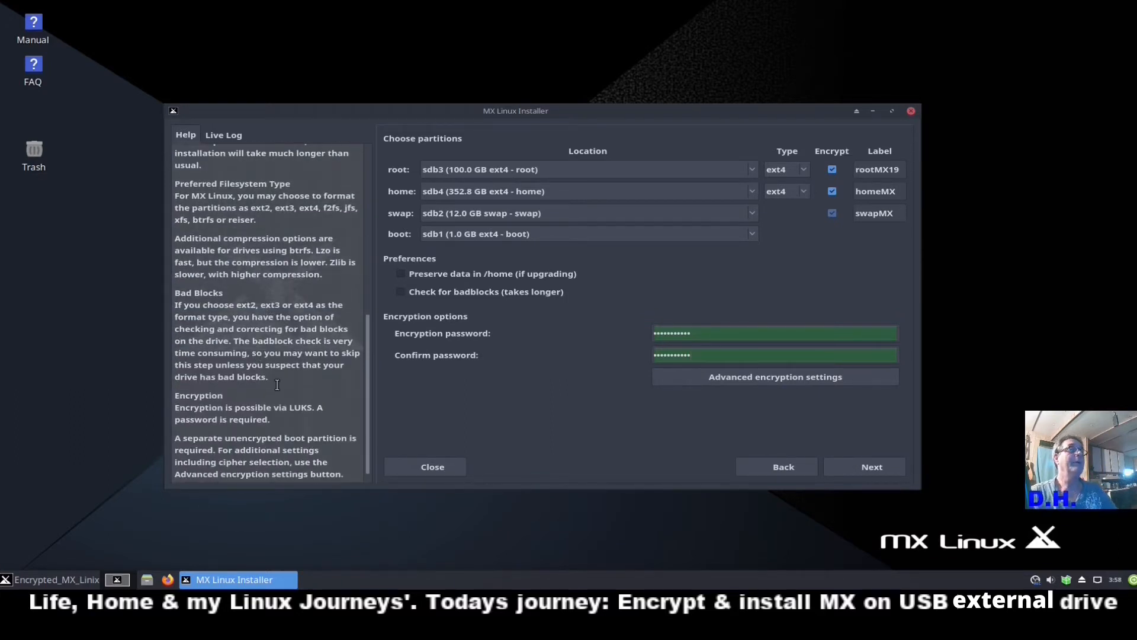
{"action": "scroll", "coordinate": [279, 344], "scroll_direction": "up", "scroll_amount": 1}
{"action": "scroll", "coordinate": [278, 344], "scroll_direction": "up", "scroll_amount": 4}
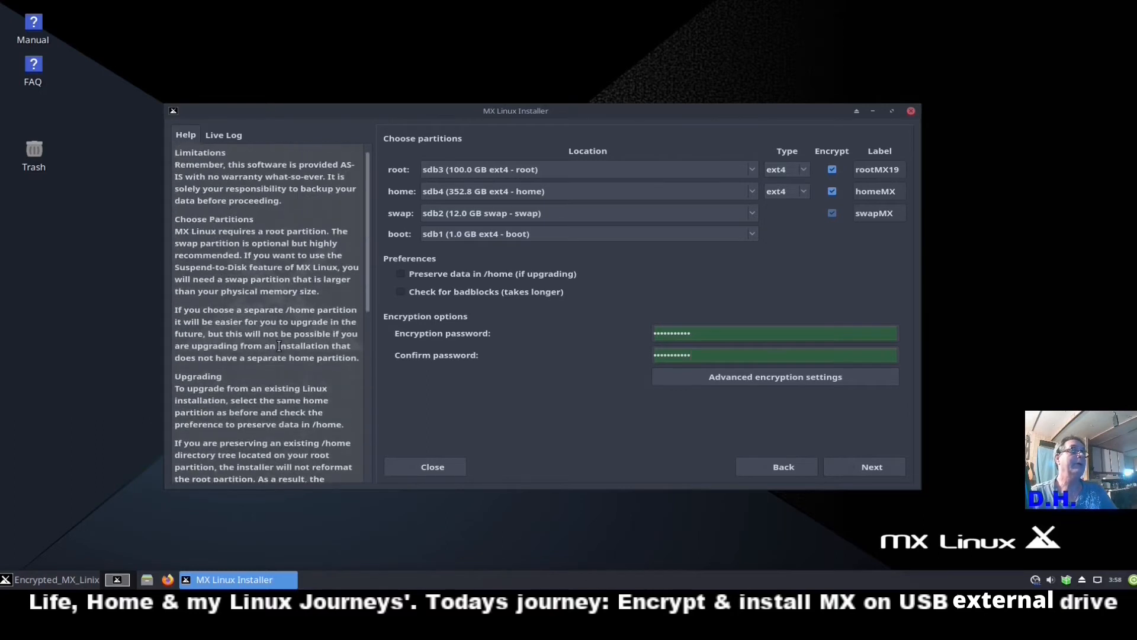
{"action": "scroll", "coordinate": [228, 296], "scroll_direction": "down", "scroll_amount": 2}
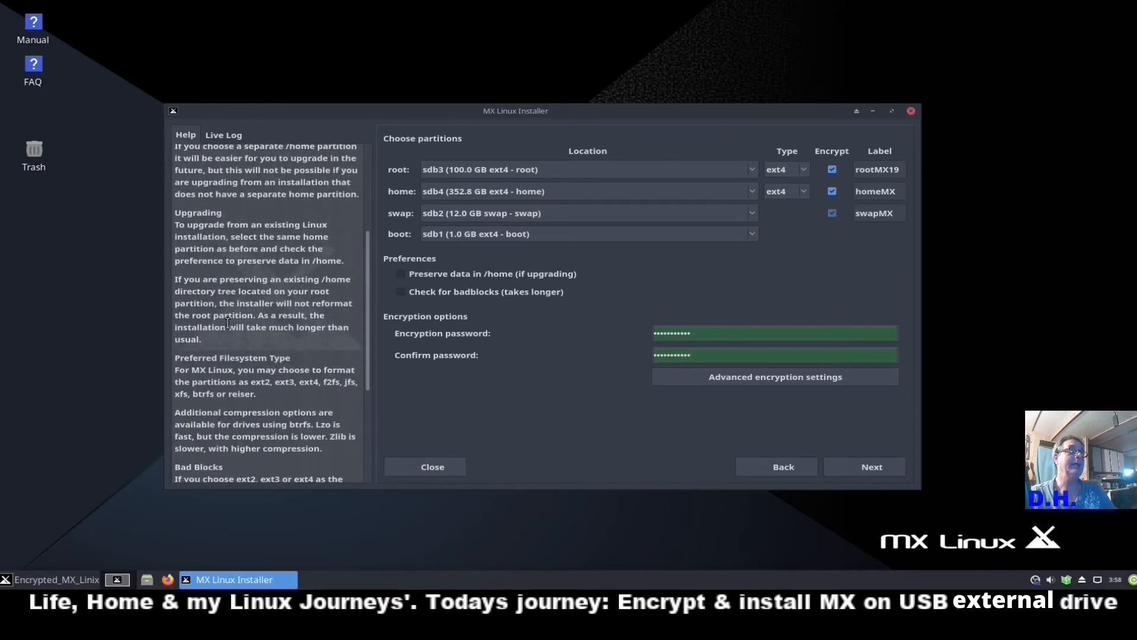
{"action": "scroll", "coordinate": [228, 323], "scroll_direction": "down", "scroll_amount": 2}
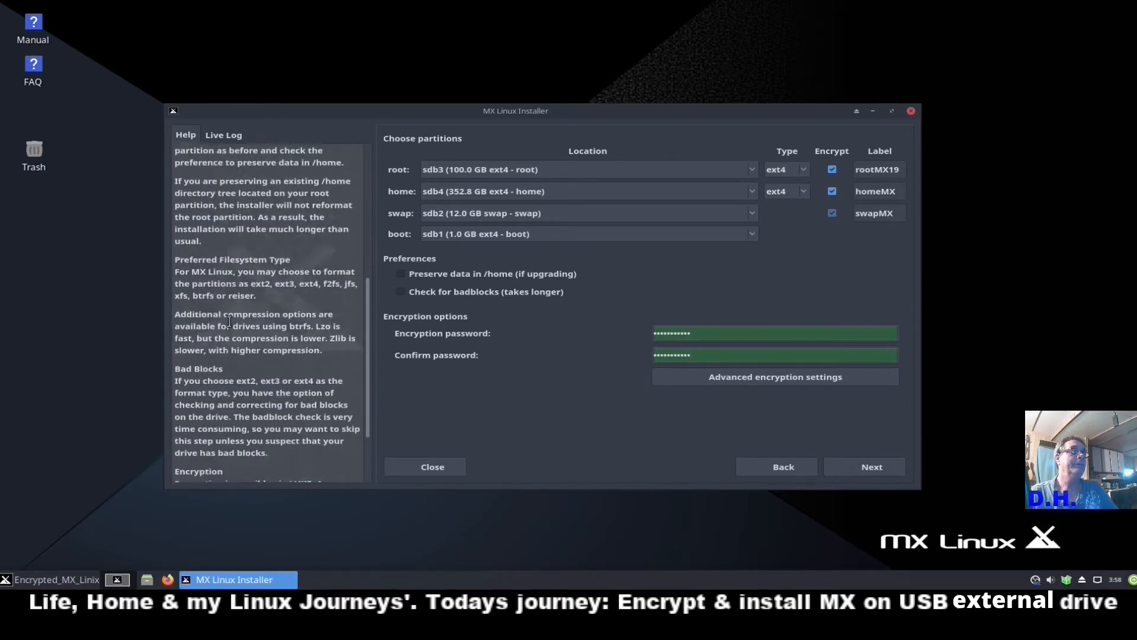
{"action": "scroll", "coordinate": [229, 322], "scroll_direction": "down", "scroll_amount": 1}
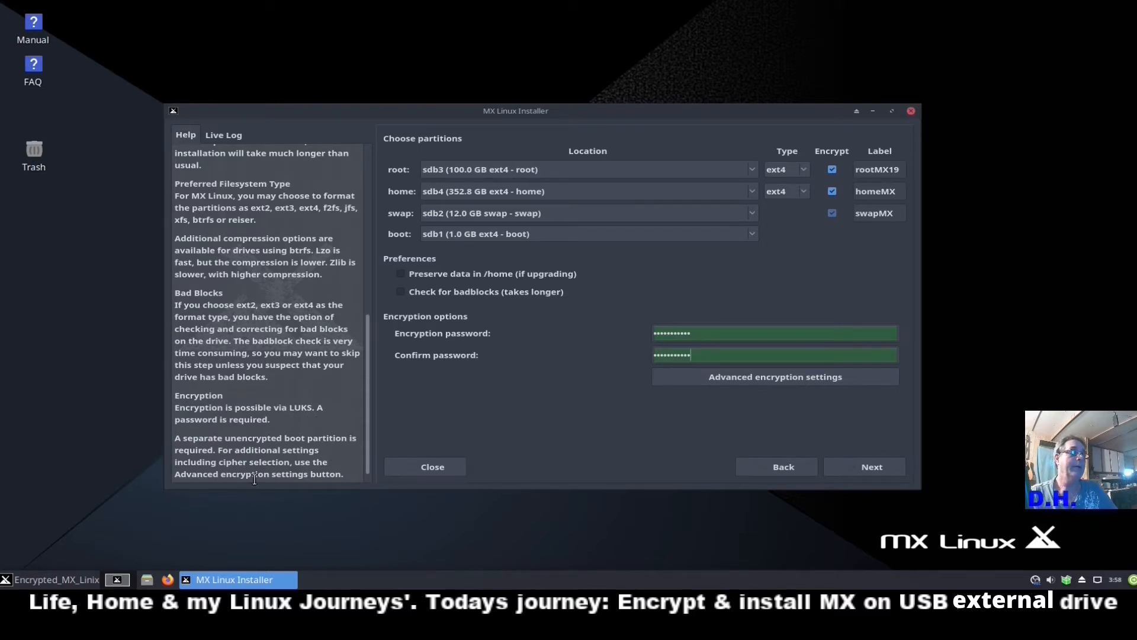
{"action": "left_click", "coordinate": [721, 377]}
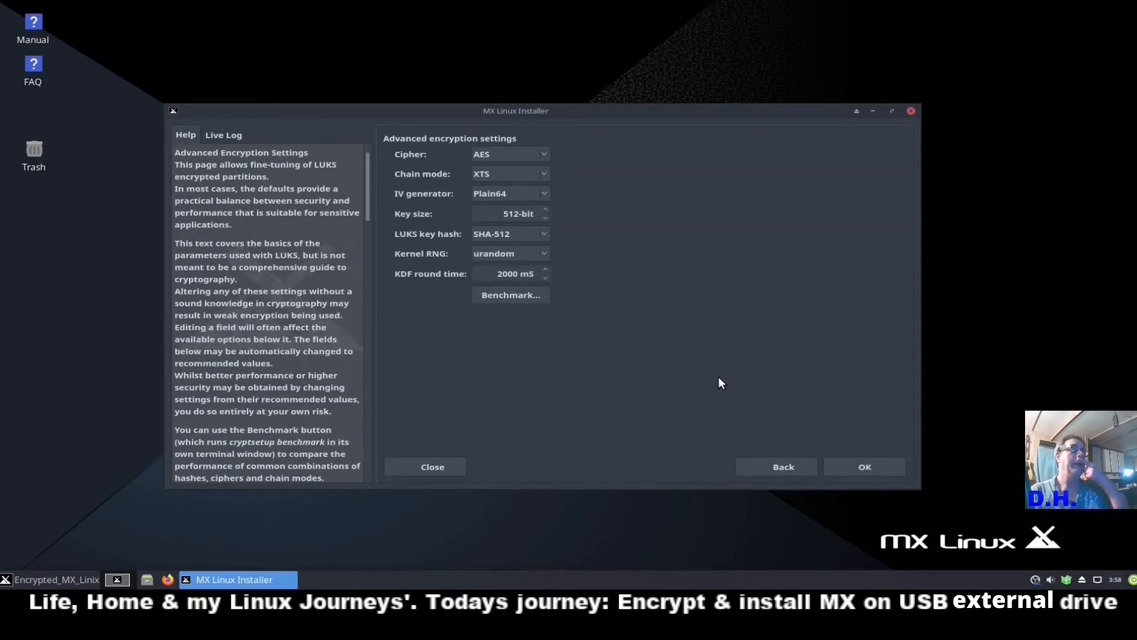
{"action": "scroll", "coordinate": [258, 277], "scroll_direction": "down", "scroll_amount": 8}
{"action": "scroll", "coordinate": [258, 276], "scroll_direction": "down", "scroll_amount": 5}
{"action": "scroll", "coordinate": [257, 276], "scroll_direction": "up", "scroll_amount": 8}
{"action": "scroll", "coordinate": [258, 276], "scroll_direction": "down", "scroll_amount": 3}
{"action": "scroll", "coordinate": [258, 276], "scroll_direction": "down", "scroll_amount": 20}
{"action": "scroll", "coordinate": [258, 274], "scroll_direction": "down", "scroll_amount": 10}
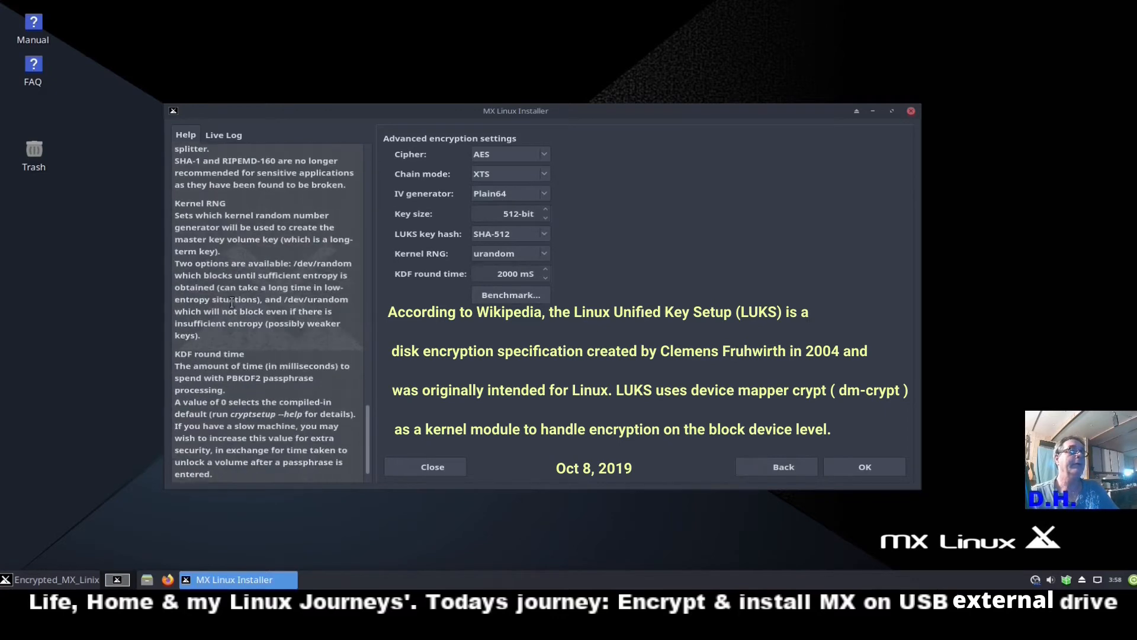
{"action": "scroll", "coordinate": [236, 367], "scroll_direction": "up", "scroll_amount": 12}
{"action": "scroll", "coordinate": [236, 367], "scroll_direction": "up", "scroll_amount": 10}
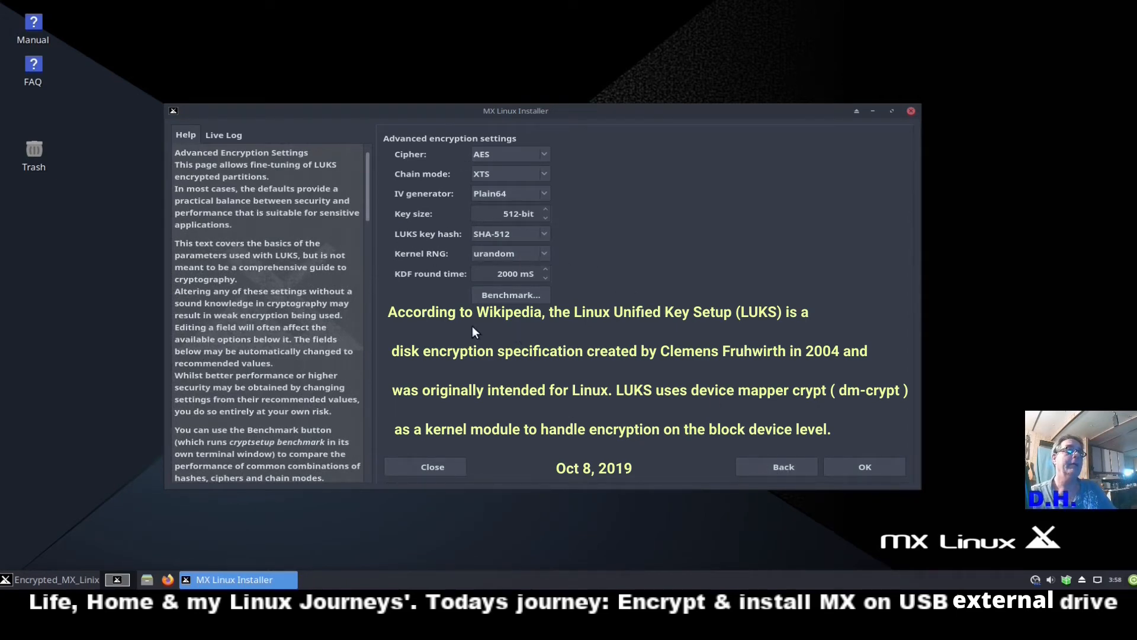
{"action": "left_click", "coordinate": [795, 466]}
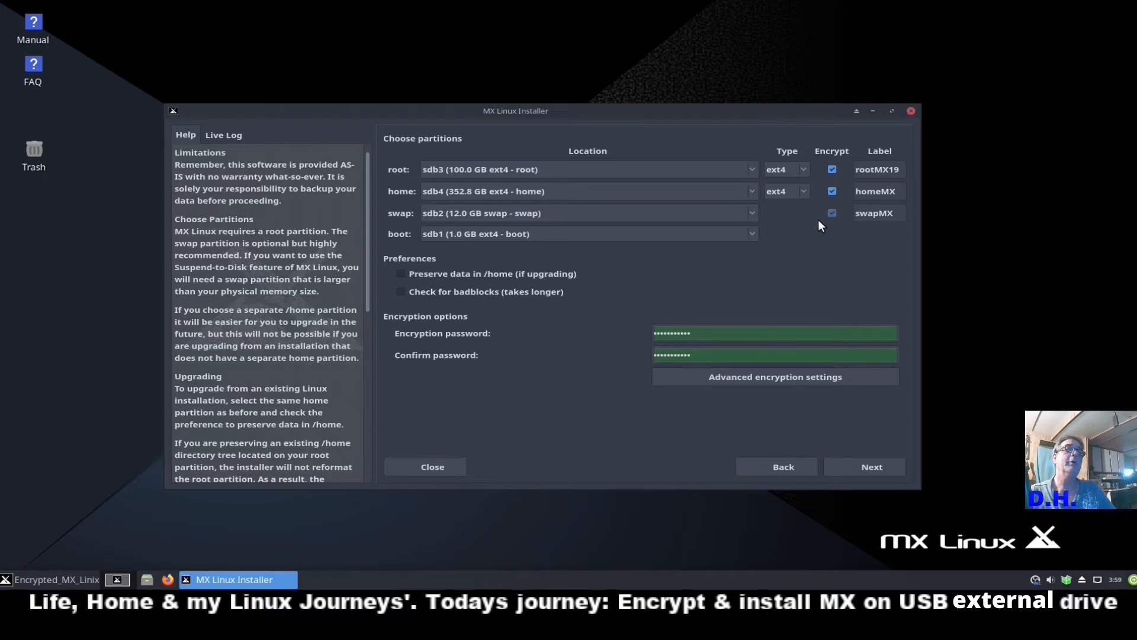
Confirm formatting partitions sdb1 to sdb4 so the installation begins.
{"action": "left_click", "coordinate": [854, 465]}
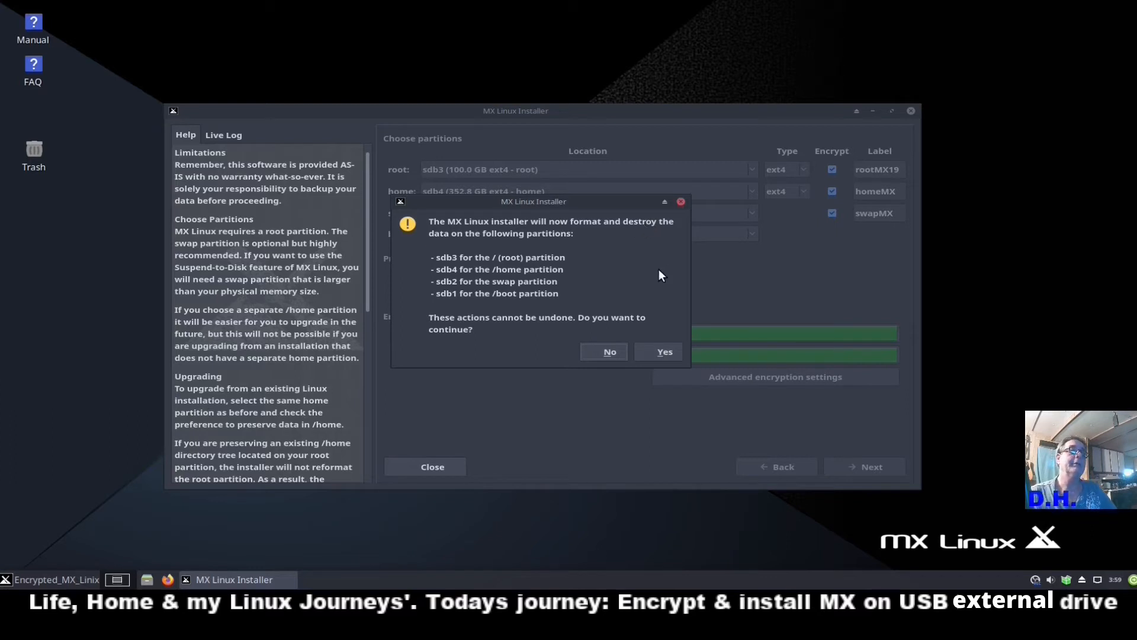
{"action": "left_click", "coordinate": [656, 351]}
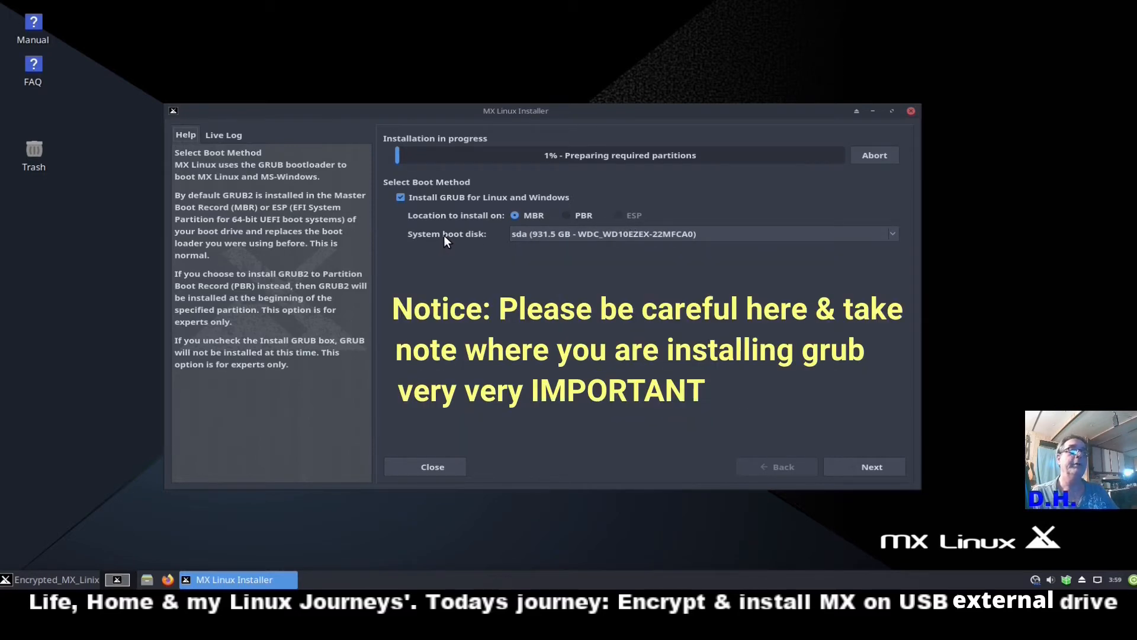
Set GRUB's system boot disk to sdb (465.8 GB - 00LPCX-75VHAT0).
{"action": "left_click", "coordinate": [893, 234]}
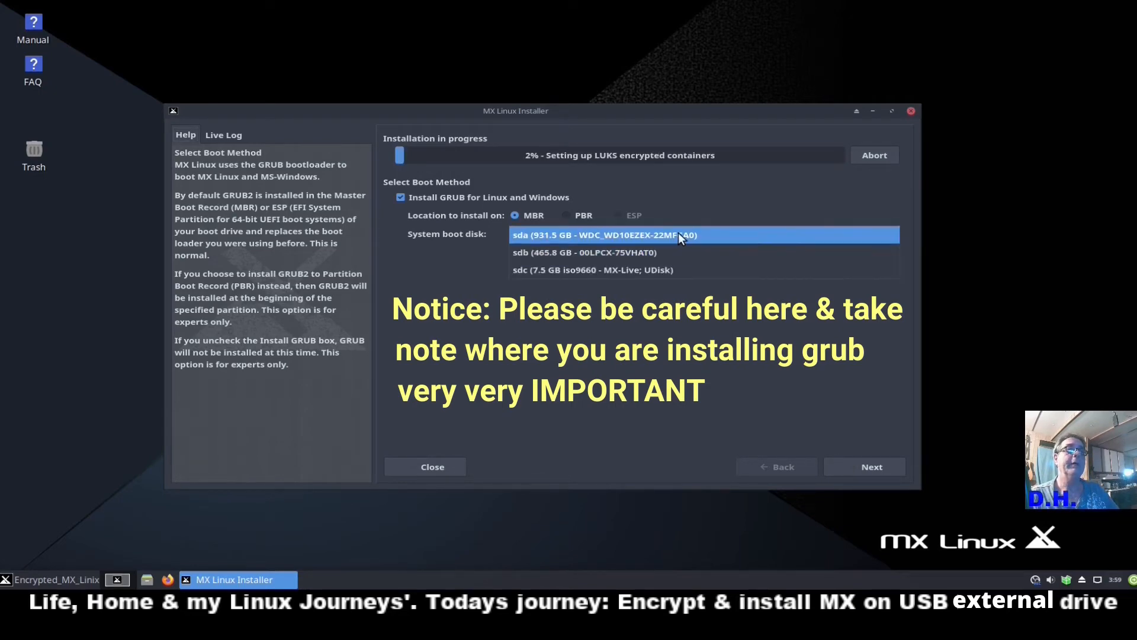
{"action": "left_click", "coordinate": [574, 252]}
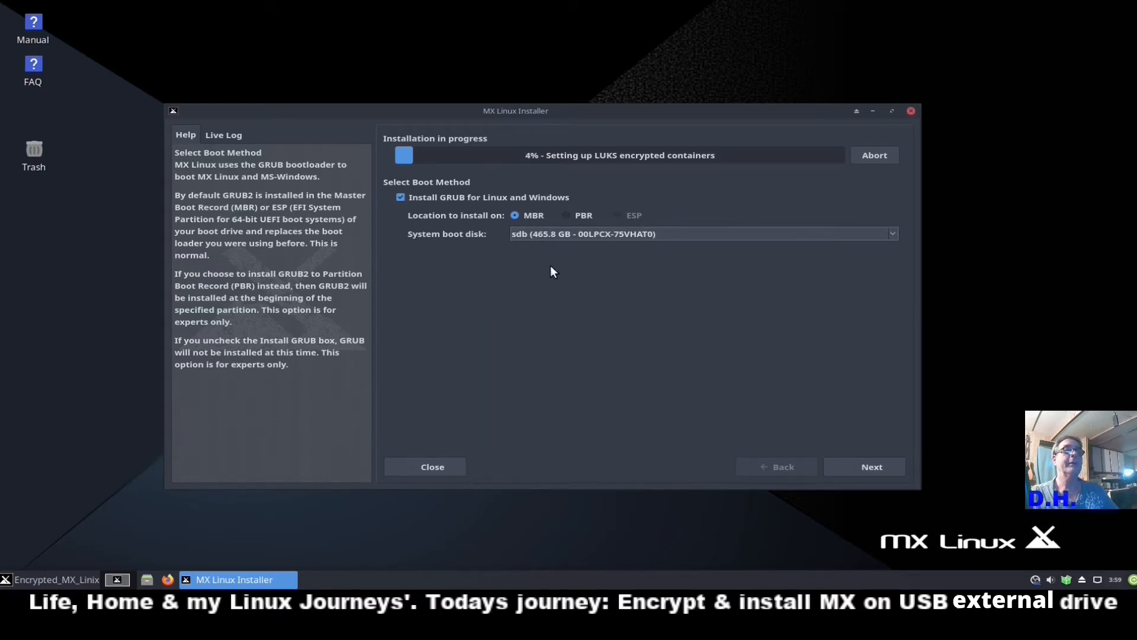
Recheck the boot disk page, then replace the computer name mx with a short custom name.
{"action": "left_click", "coordinate": [873, 464]}
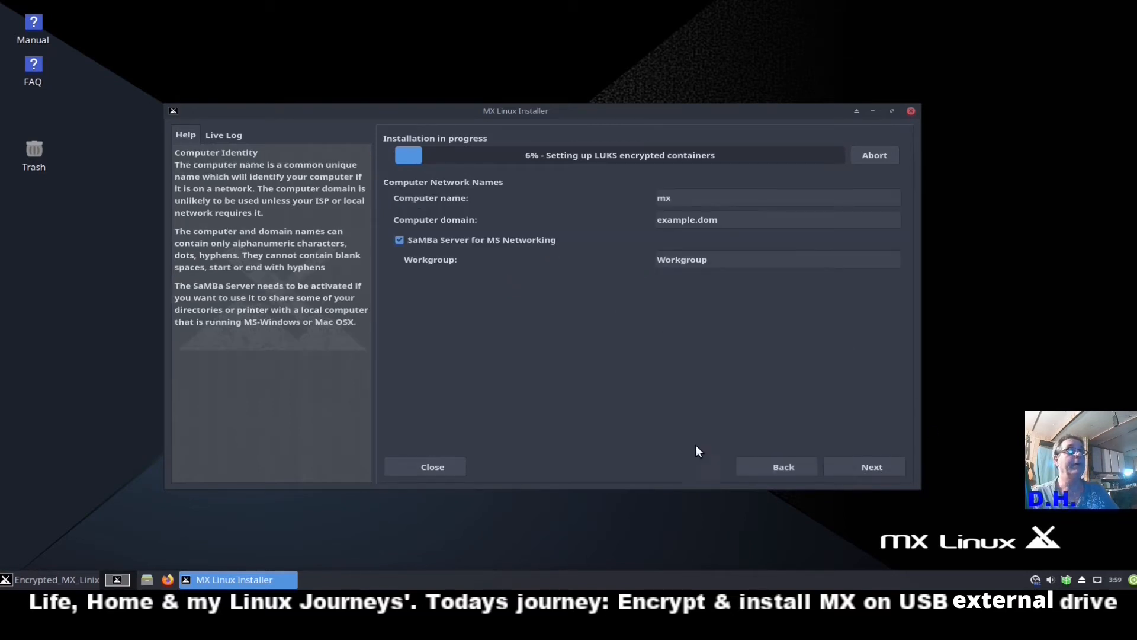
{"action": "left_click", "coordinate": [780, 466]}
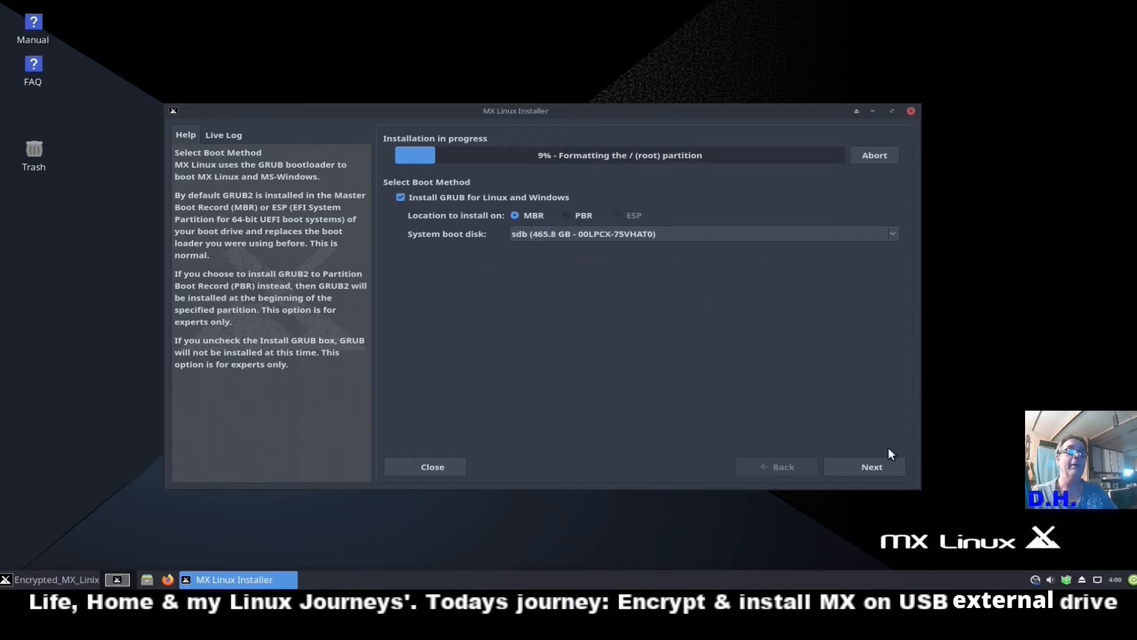
{"action": "left_click", "coordinate": [873, 462]}
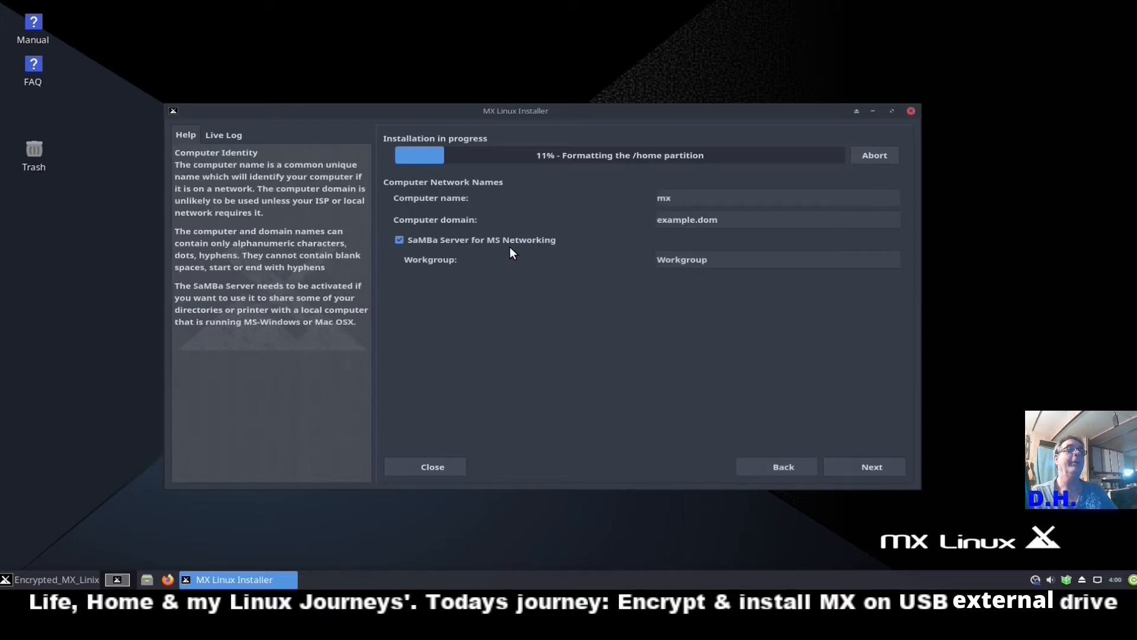
{"action": "left_click_drag", "start_coordinate": [679, 199], "coordinate": [612, 203]}
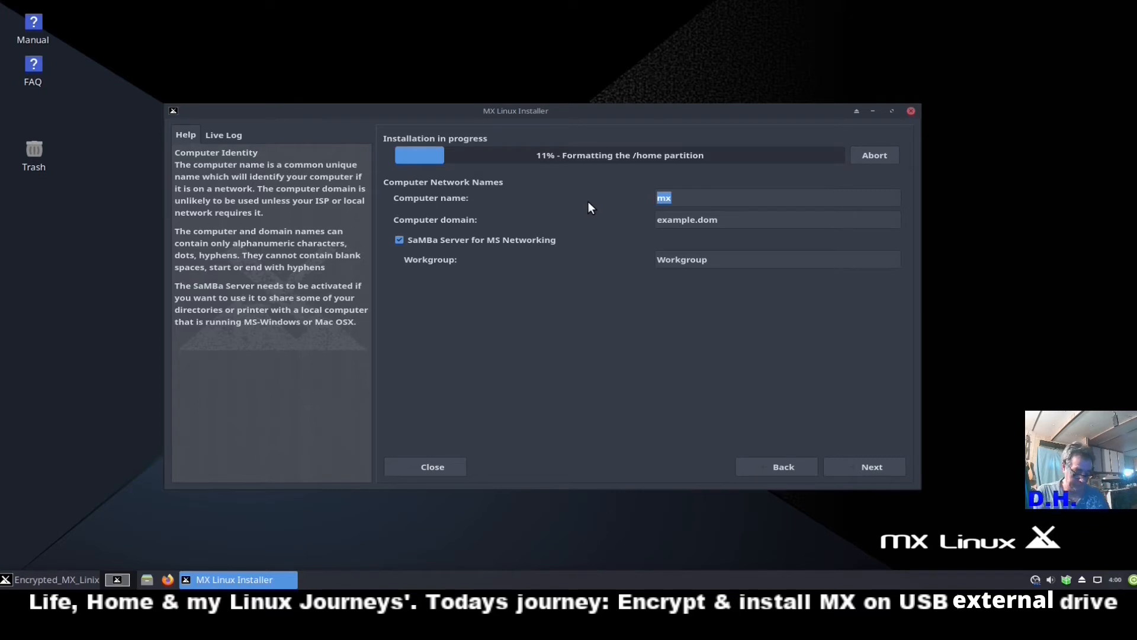
{"action": "type", "text": "DH"}
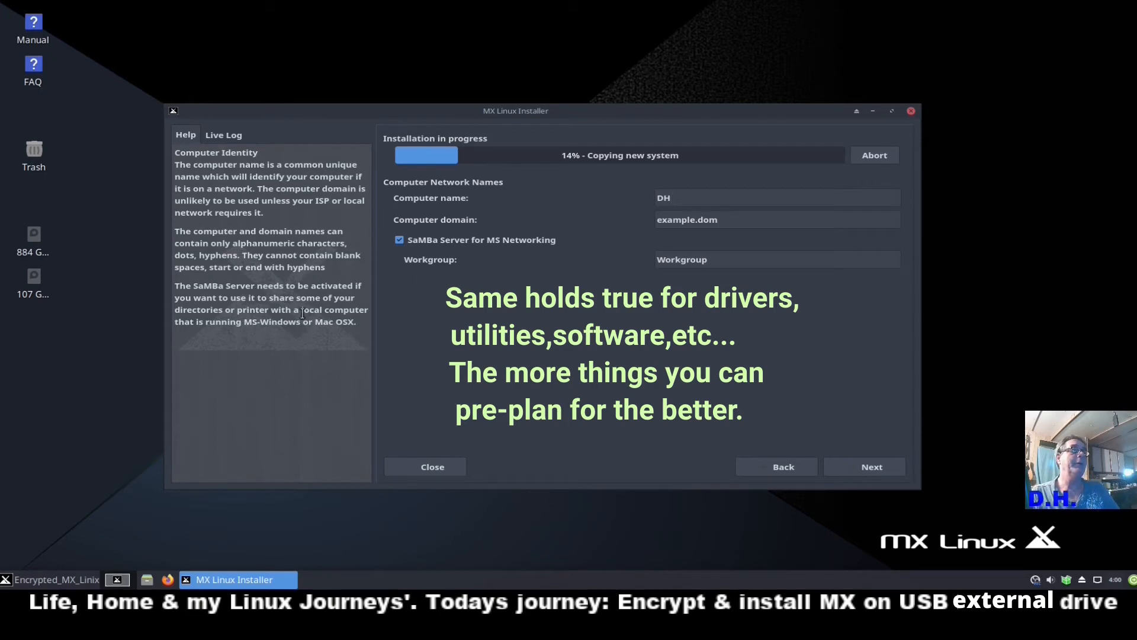
{"action": "left_click", "coordinate": [863, 464]}
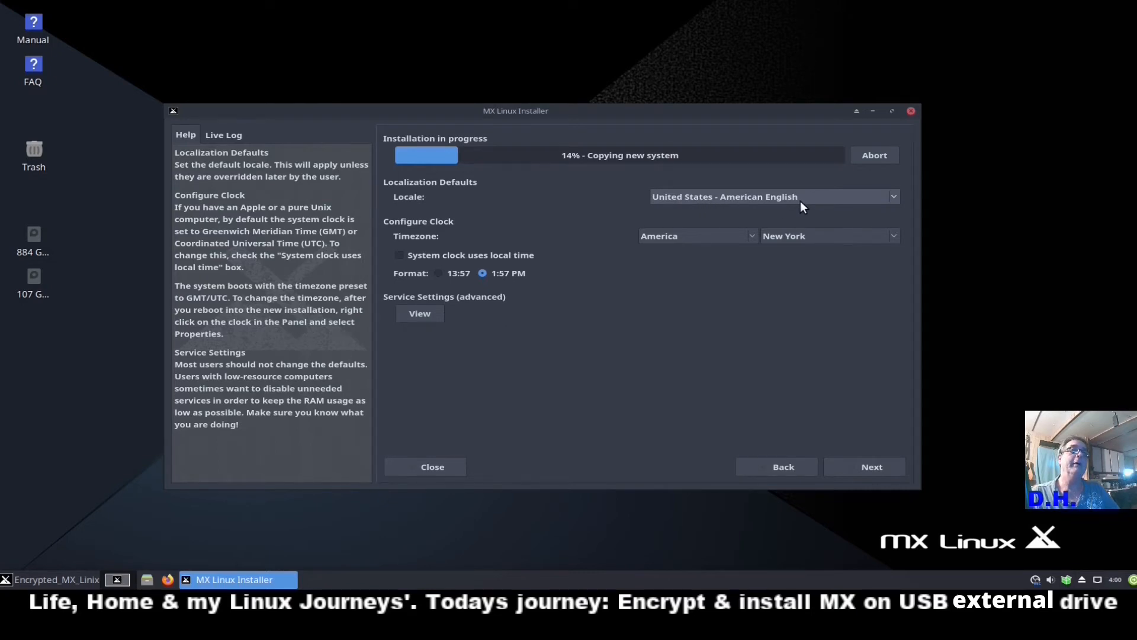
{"action": "left_click", "coordinate": [811, 240]}
{"action": "scroll", "coordinate": [803, 243], "scroll_direction": "up", "scroll_amount": 10}
{"action": "scroll", "coordinate": [797, 244], "scroll_direction": "up", "scroll_amount": 13}
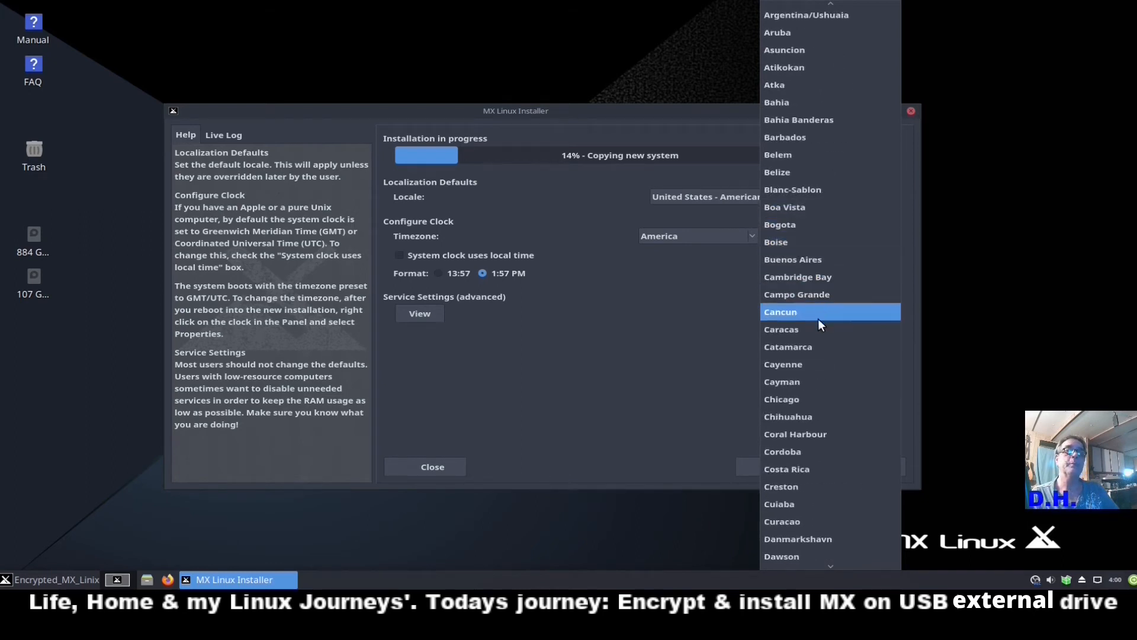
{"action": "left_click", "coordinate": [814, 398]}
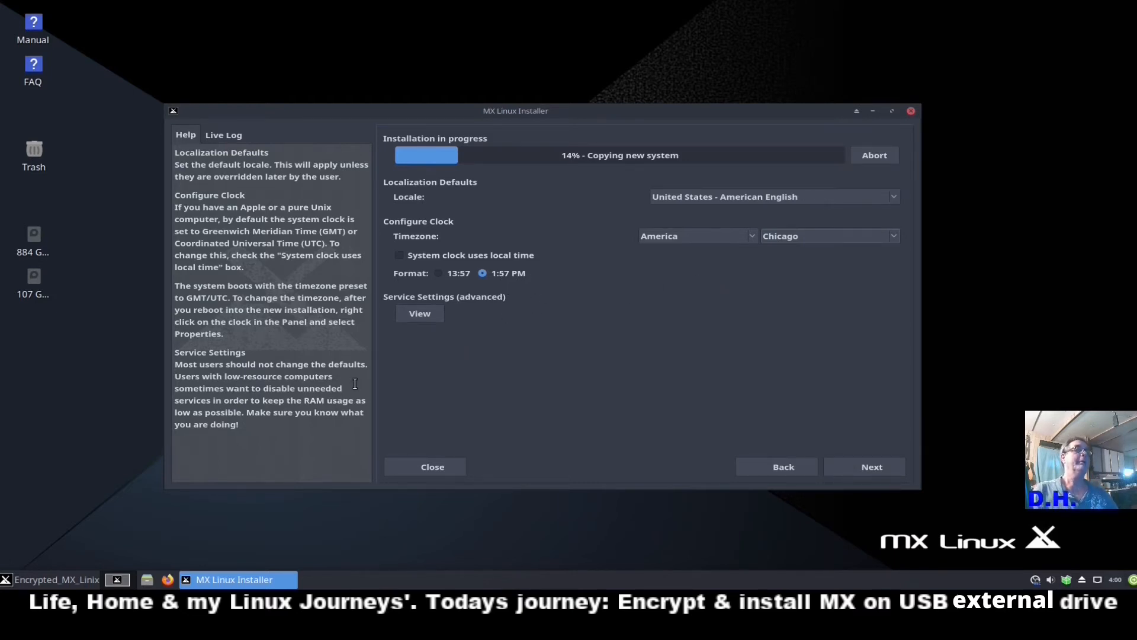
{"action": "left_click", "coordinate": [409, 312]}
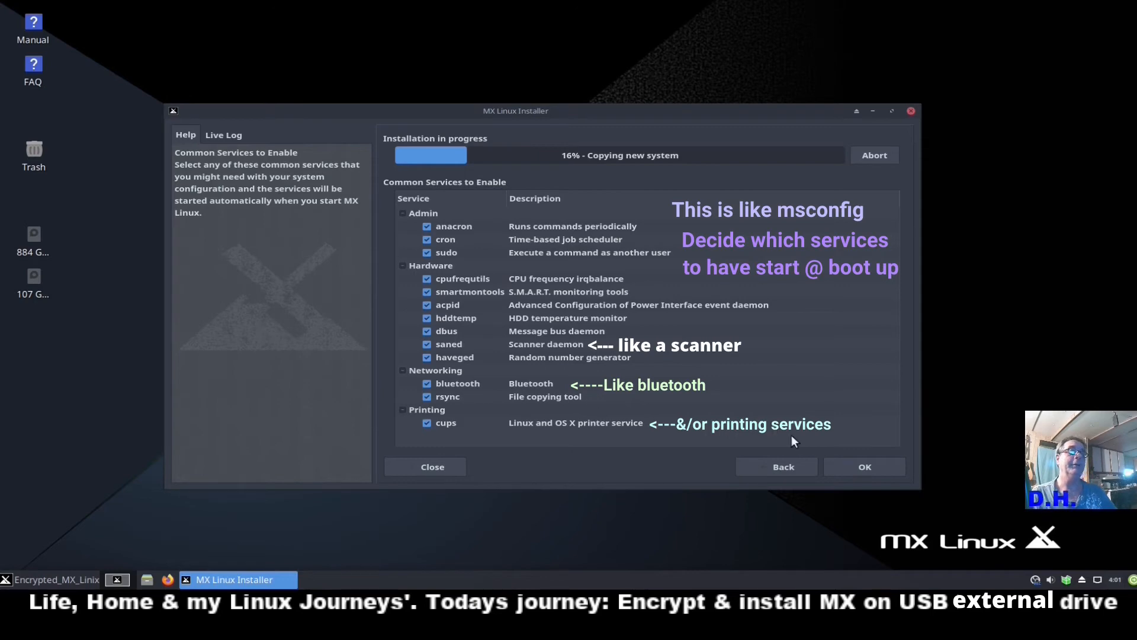
{"action": "left_click", "coordinate": [795, 467]}
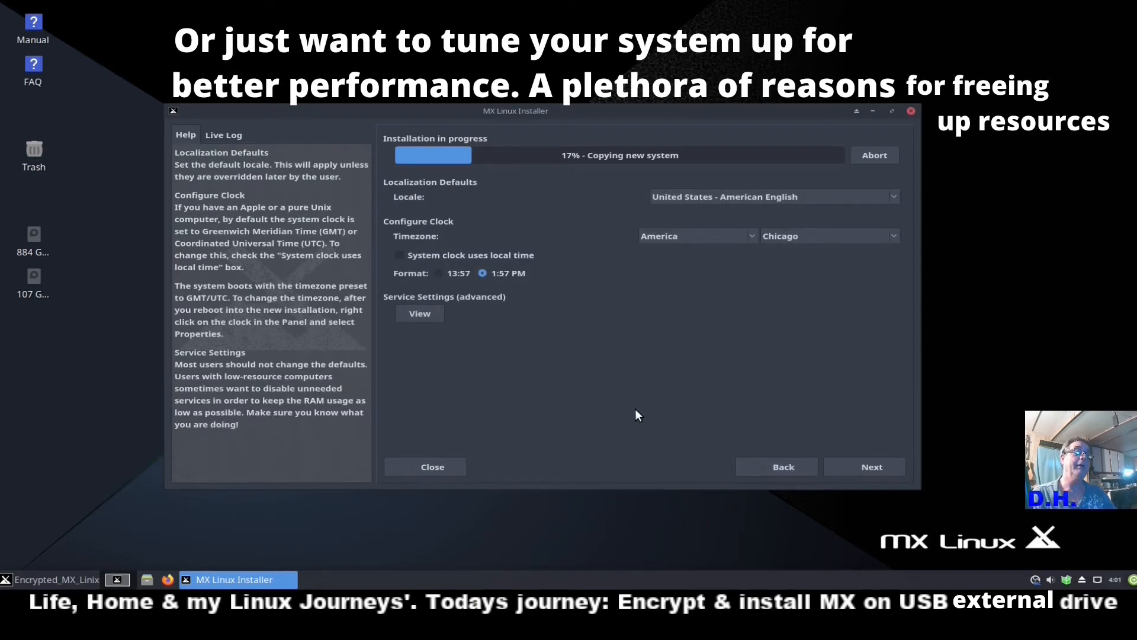
Enter the login name, then the user and root passwords, each confirmed.
{"action": "left_click", "coordinate": [844, 466]}
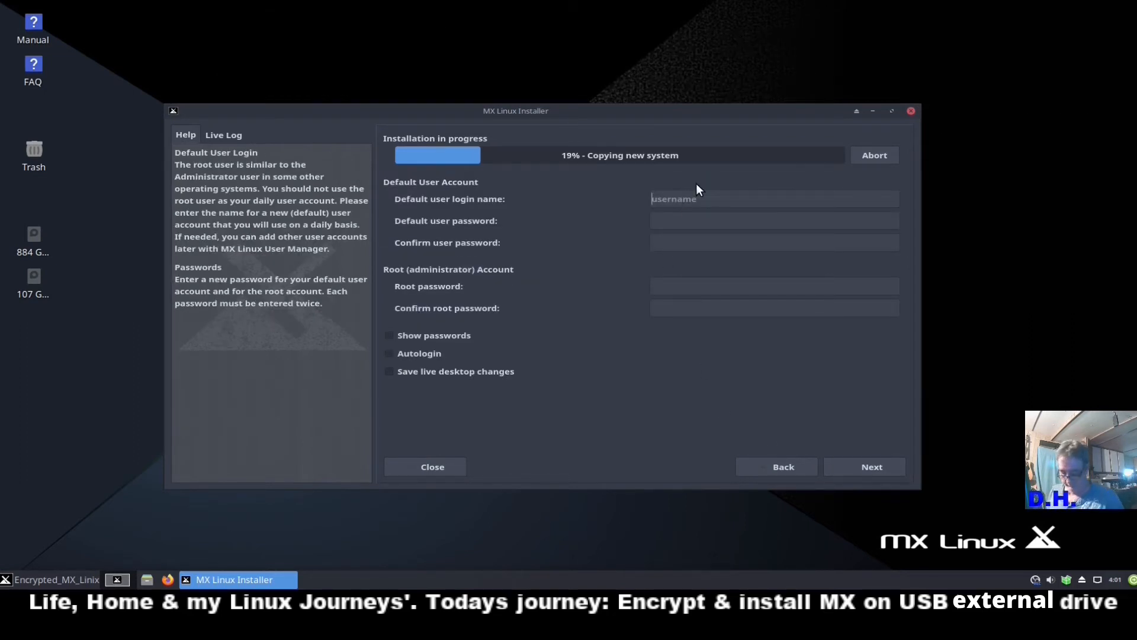
{"action": "type", "text": "Dennis"}
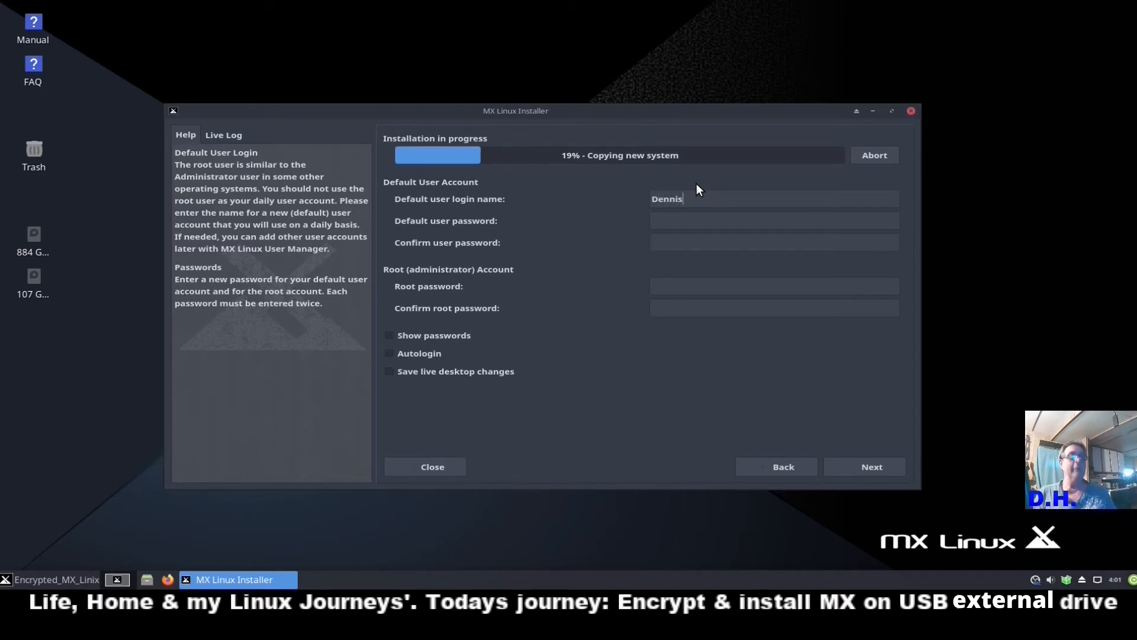
{"action": "key", "text": "Tab"}
{"action": "type", "text": "••••"}
{"action": "key", "text": "Tab"}
{"action": "type", "text": "••••"}
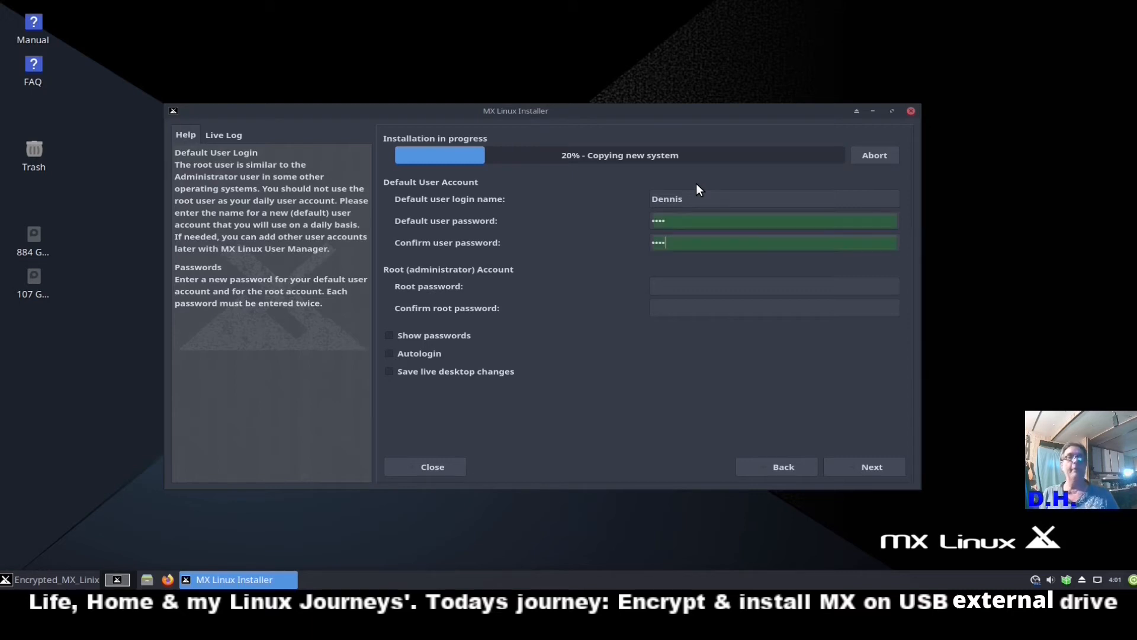
{"action": "key", "text": "Tab"}
{"action": "type", "text": "••••"}
{"action": "key", "text": "Tab"}
{"action": "type", "text": "••••"}
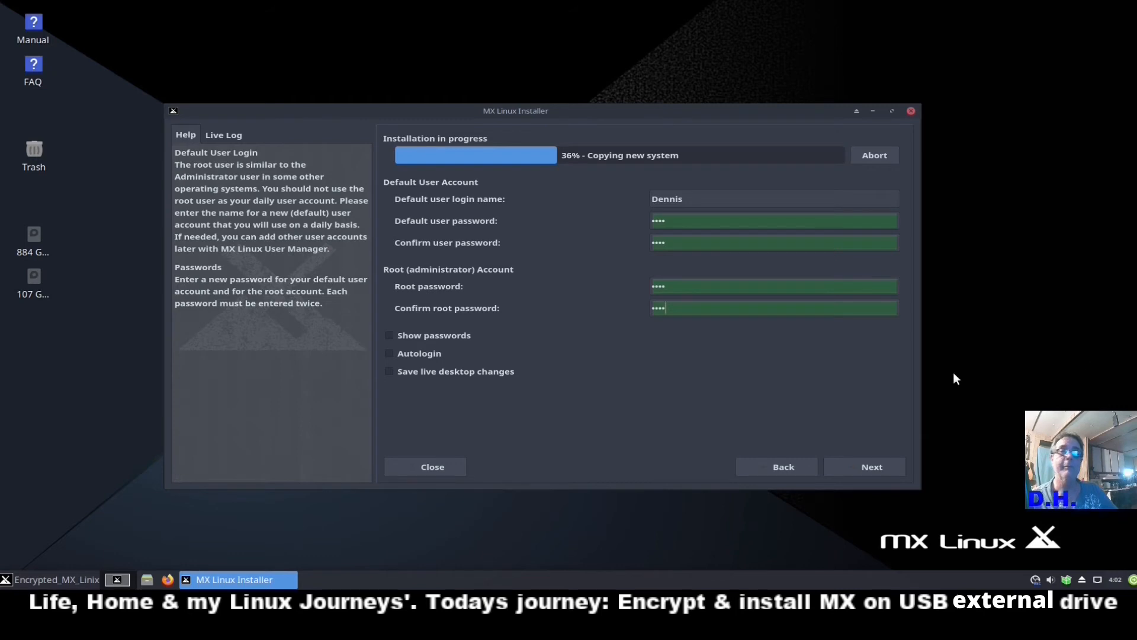
Keep the live desktop changes for the installed system and continue past the user page.
{"action": "left_click", "coordinate": [400, 371]}
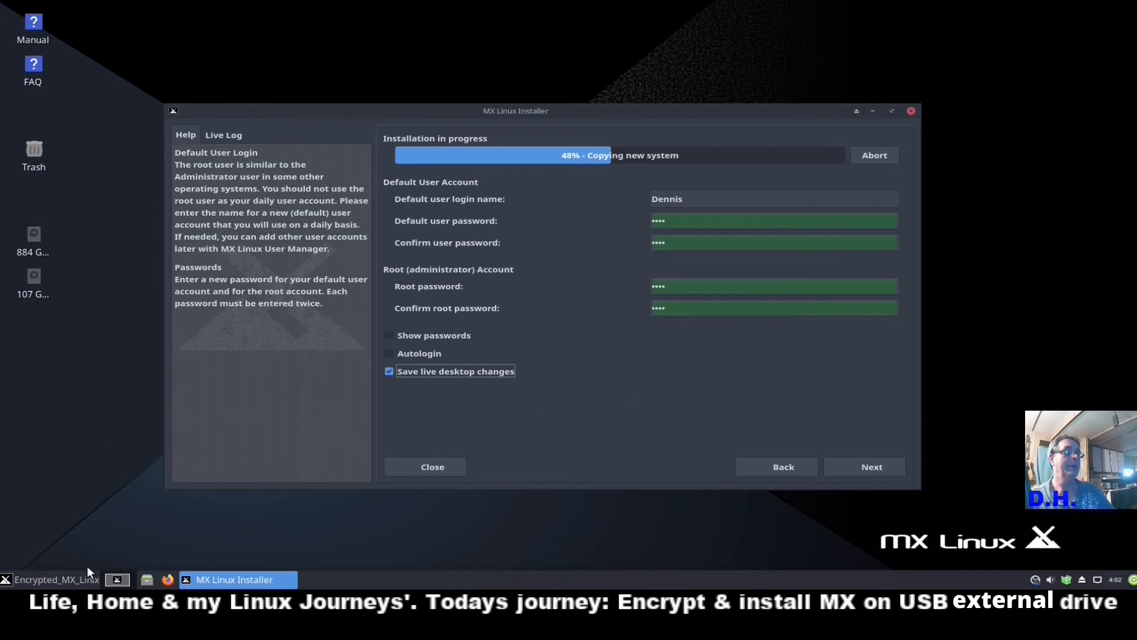
{"action": "left_click", "coordinate": [35, 581]}
{"action": "left_click", "coordinate": [35, 580]}
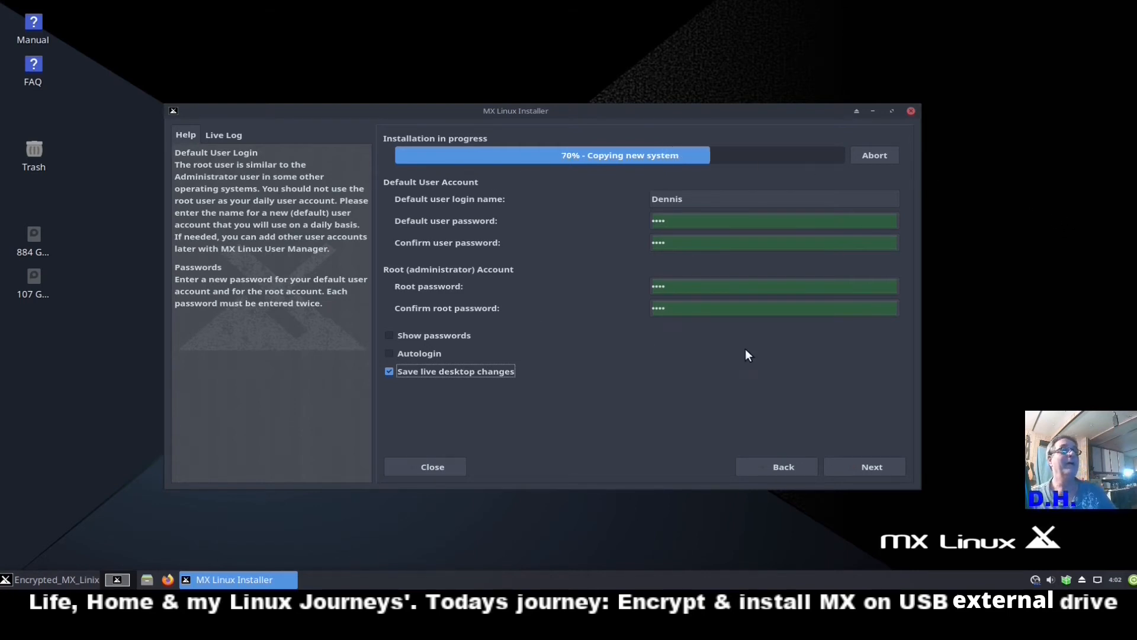
{"action": "left_click", "coordinate": [848, 469]}
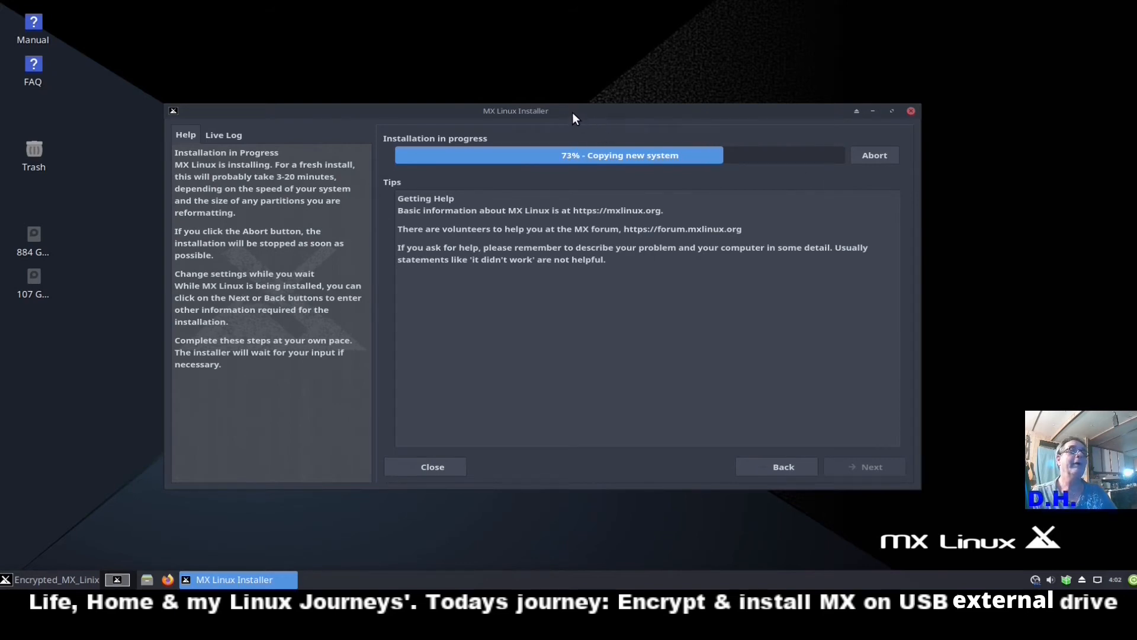
Reposition the installer window while the installation runs to completion.
{"action": "left_click_drag", "start_coordinate": [572, 112], "coordinate": [552, 98]}
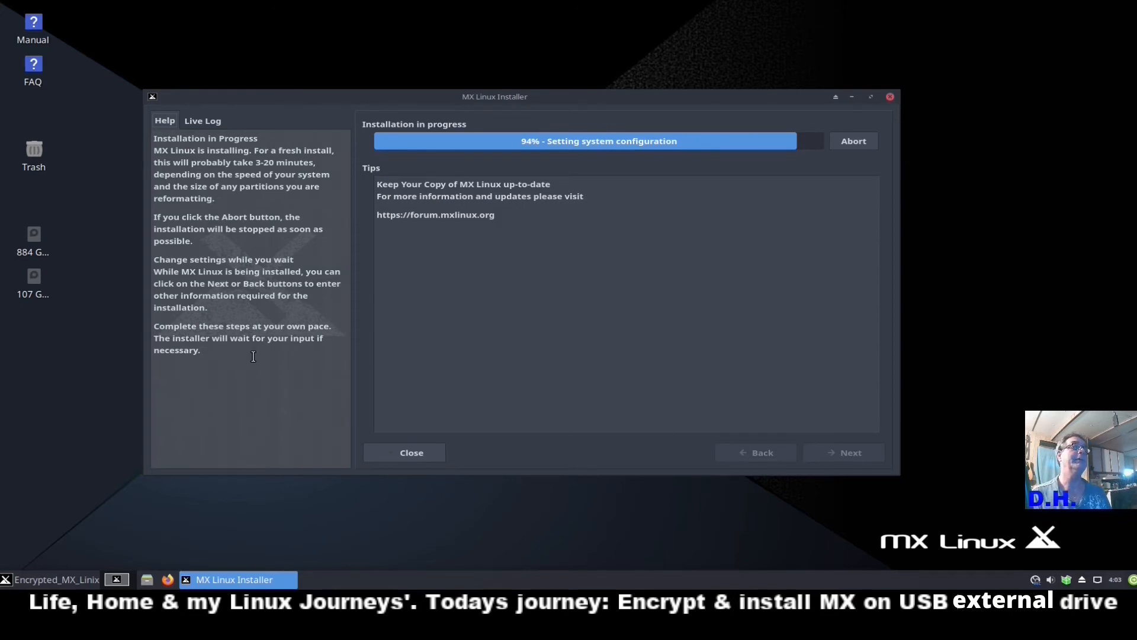
{"action": "left_click_drag", "start_coordinate": [738, 95], "coordinate": [759, 81]}
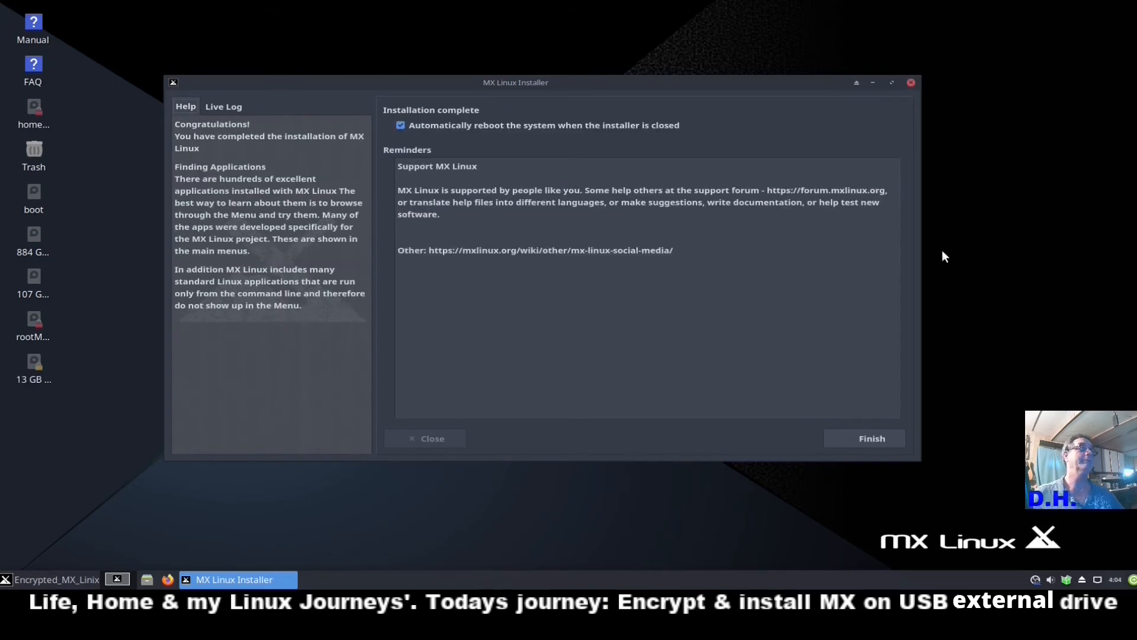
Turn off automatic reboot, finish the installer, and bring up OBS Studio from the tray.
{"action": "left_click", "coordinate": [401, 125]}
{"action": "left_click", "coordinate": [866, 438]}
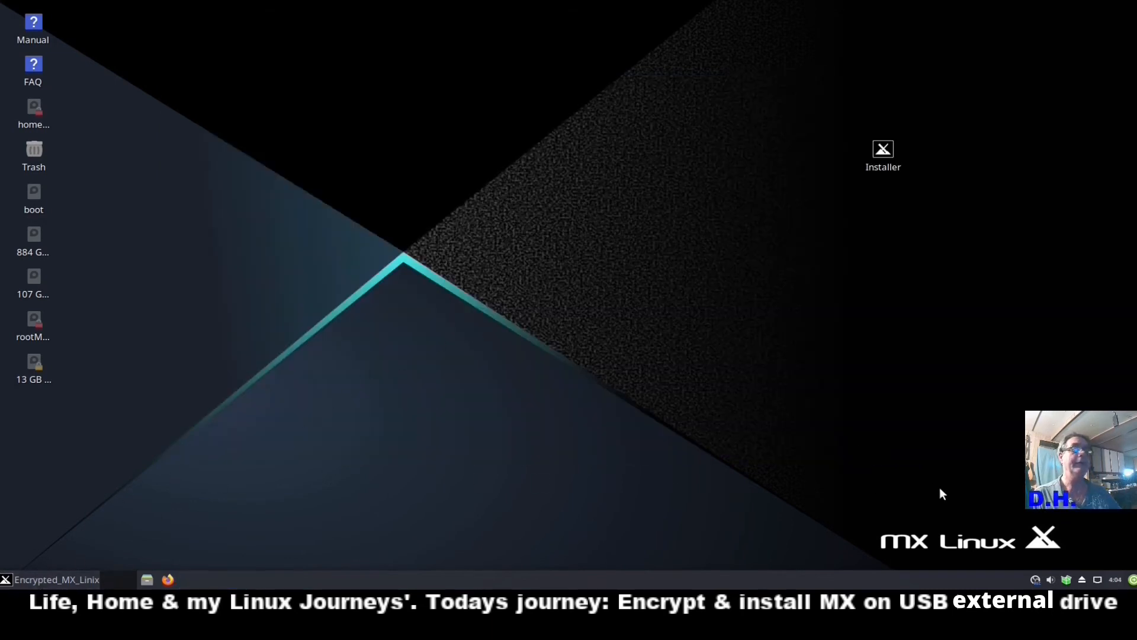
{"action": "left_click", "coordinate": [1028, 579]}
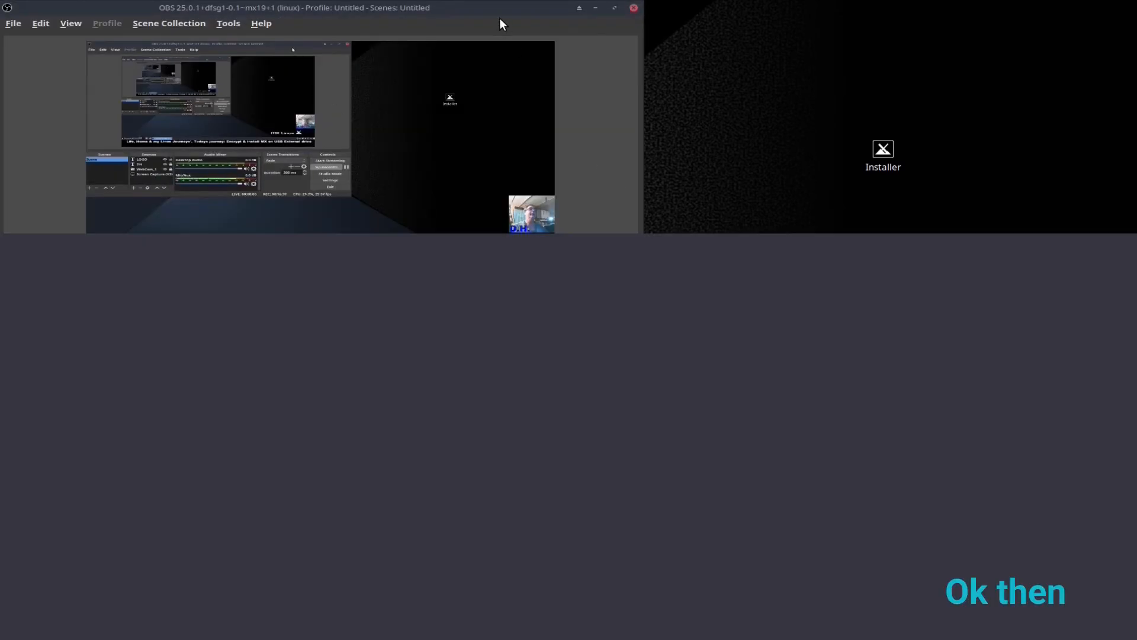
Move the OBS Studio window toward the centre of the screen.
{"action": "left_click_drag", "start_coordinate": [500, 21], "coordinate": [761, 43]}
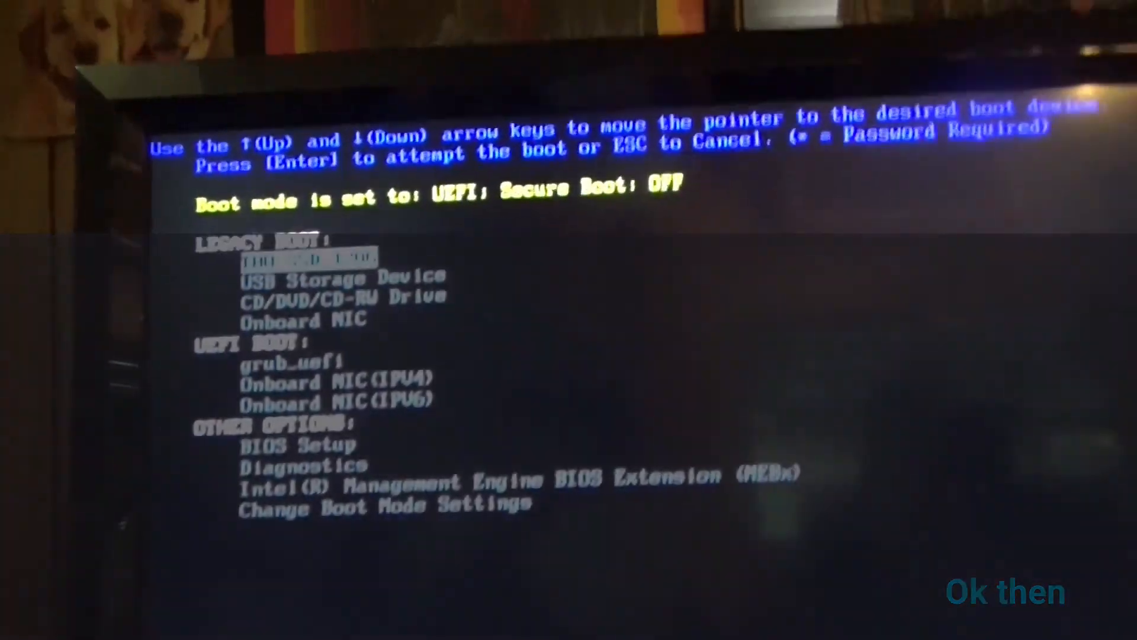
Boot from the USB Storage Device entry in the BIOS boot menu.
{"action": "key", "text": "Down"}
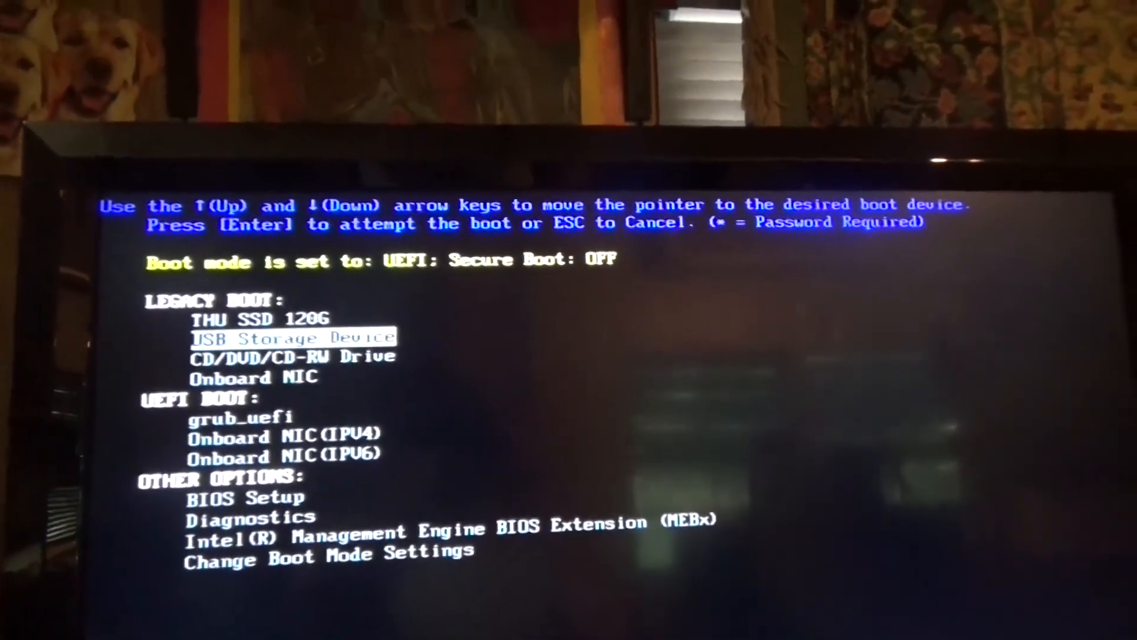
{"action": "key", "text": "Return"}
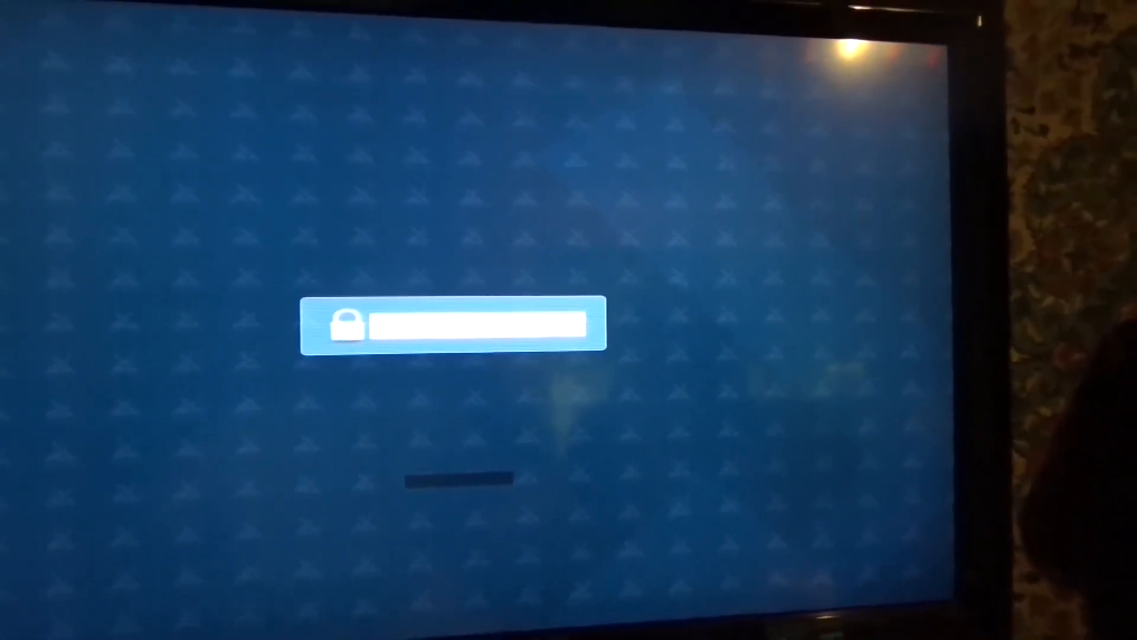
Enter the disk encryption passphrase to unlock the LUKS drive.
{"action": "type", "text": "•••••••••••"}
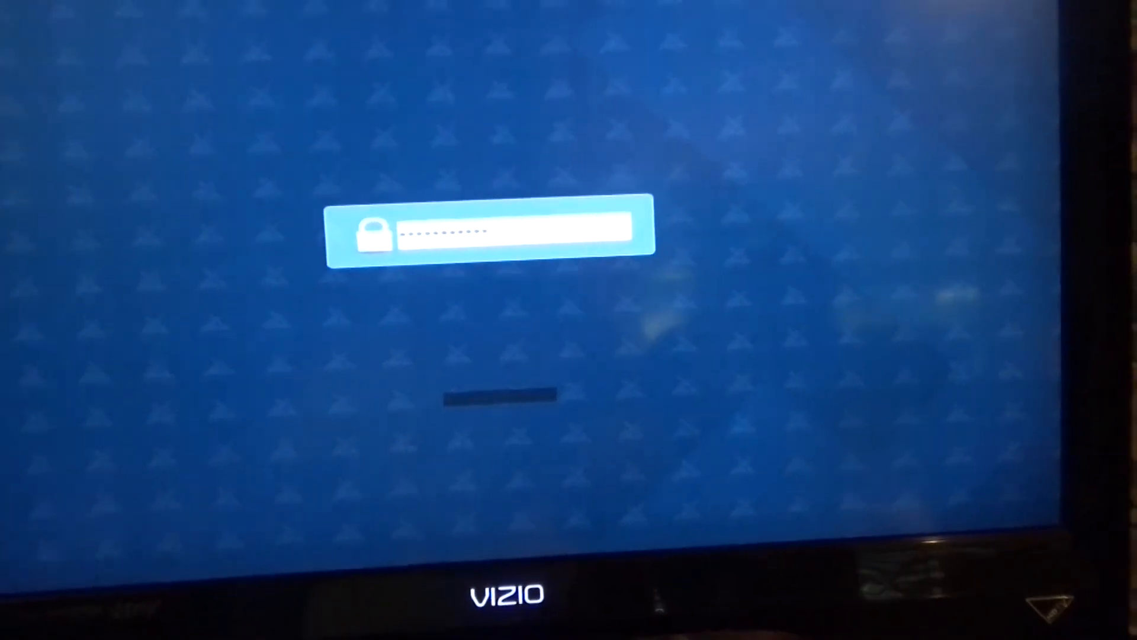
{"action": "key", "text": "Return"}
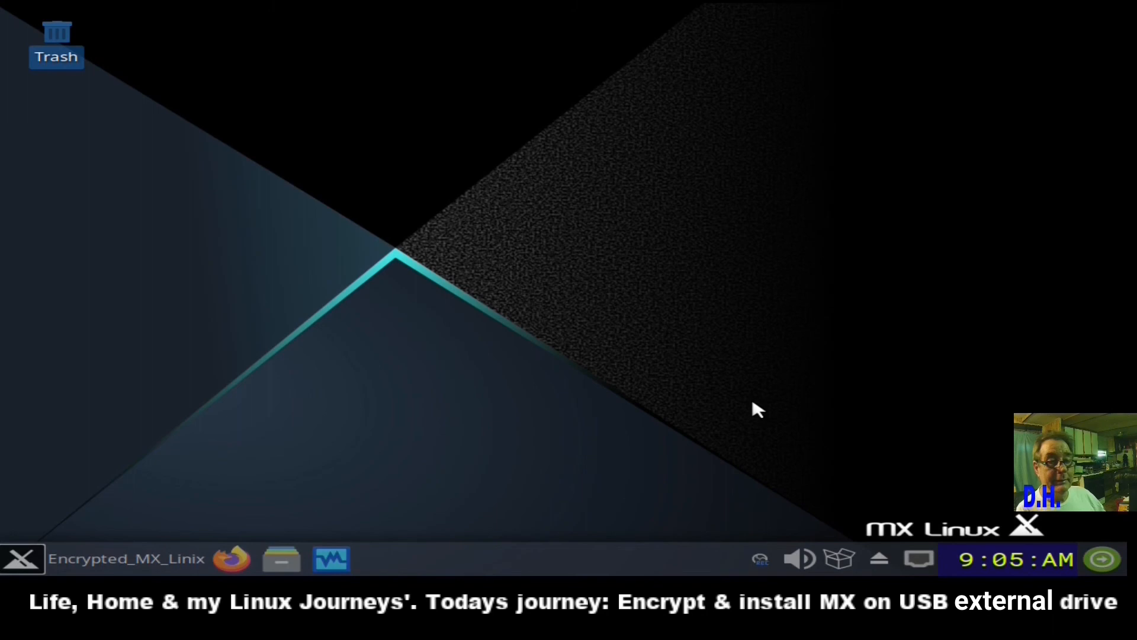
Launch Kdenlive from the Whisker menu Favorites.
{"action": "left_click", "coordinate": [87, 559]}
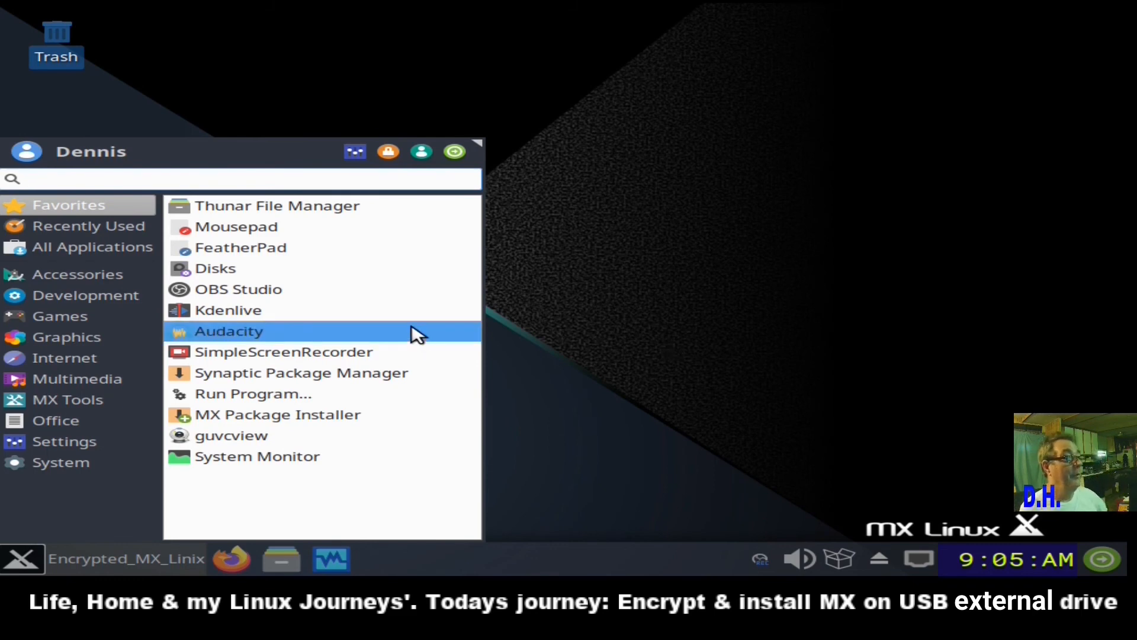
{"action": "left_click", "coordinate": [398, 312]}
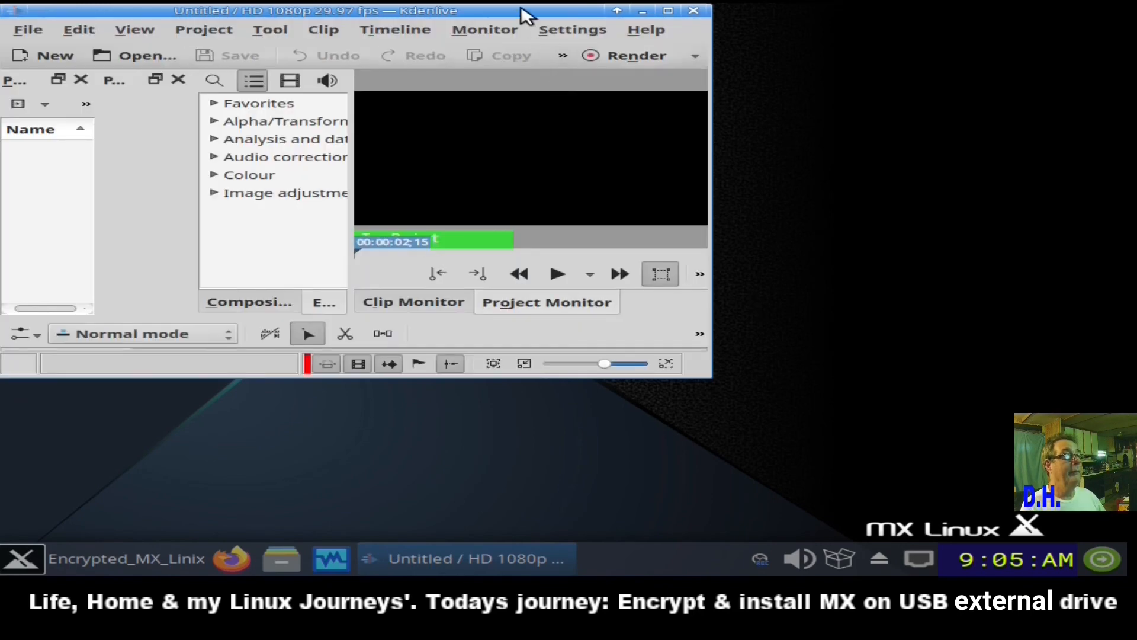
Centre the Kdenlive window and confirm version 19.08.1 (MLT 6.16.0) in About Kdenlive.
{"action": "left_click_drag", "start_coordinate": [523, 12], "coordinate": [718, 66]}
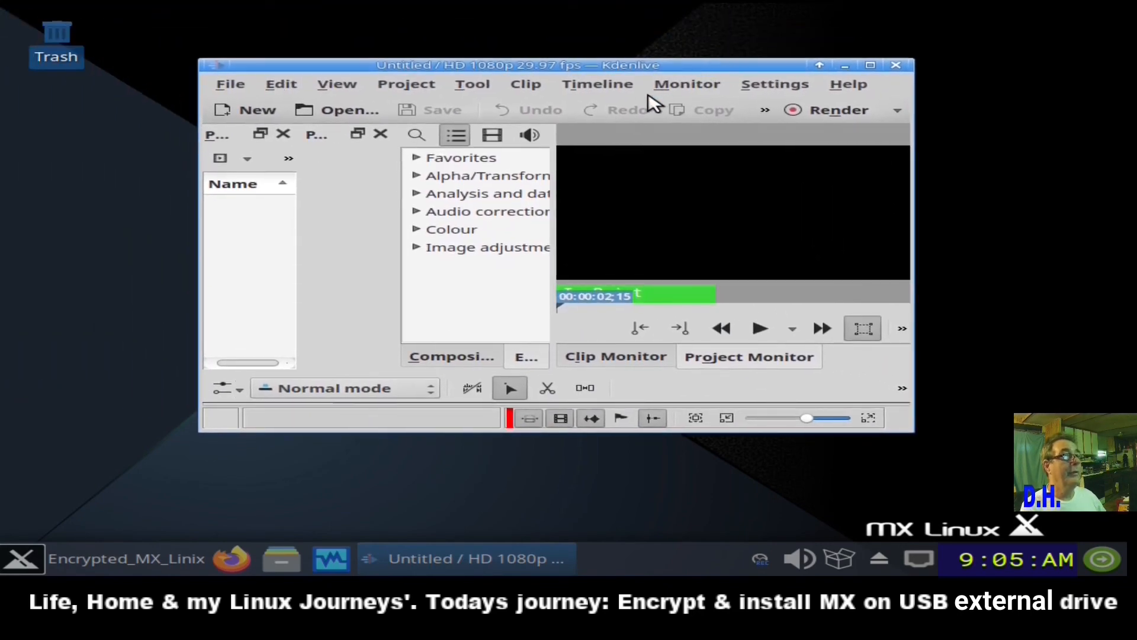
{"action": "left_click", "coordinate": [862, 88]}
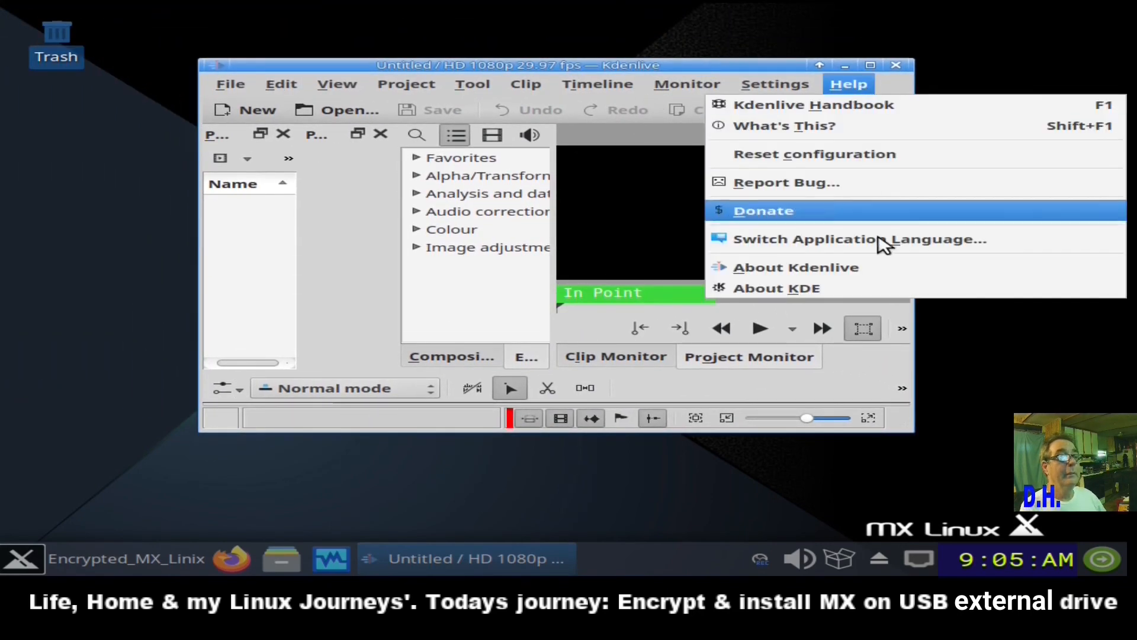
{"action": "left_click", "coordinate": [857, 273]}
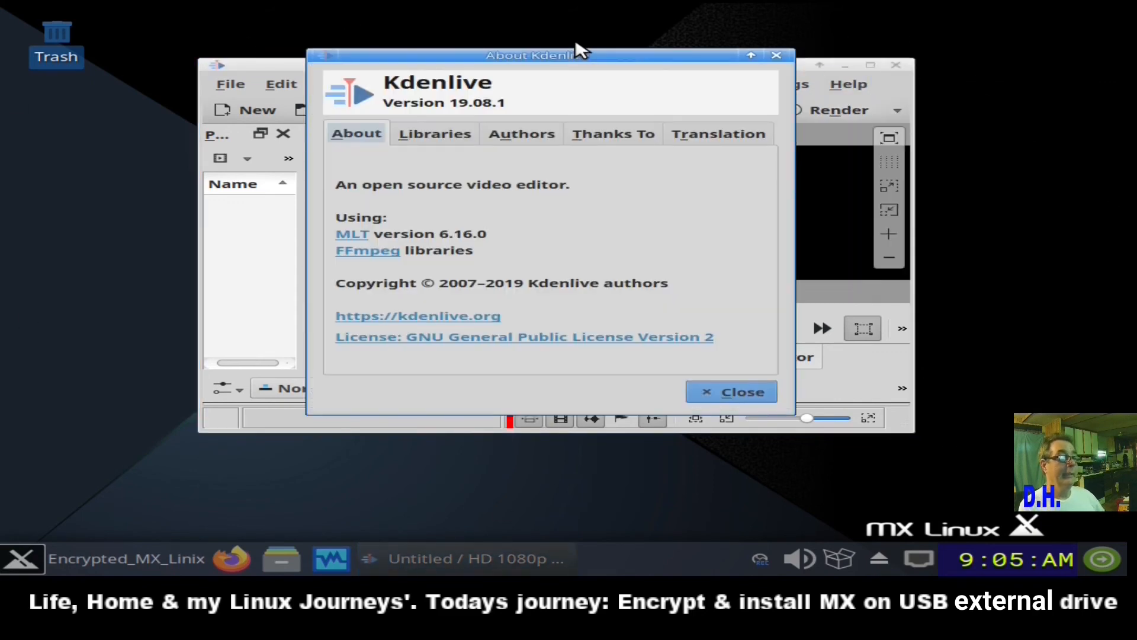
{"action": "left_click_drag", "start_coordinate": [578, 54], "coordinate": [388, 66]}
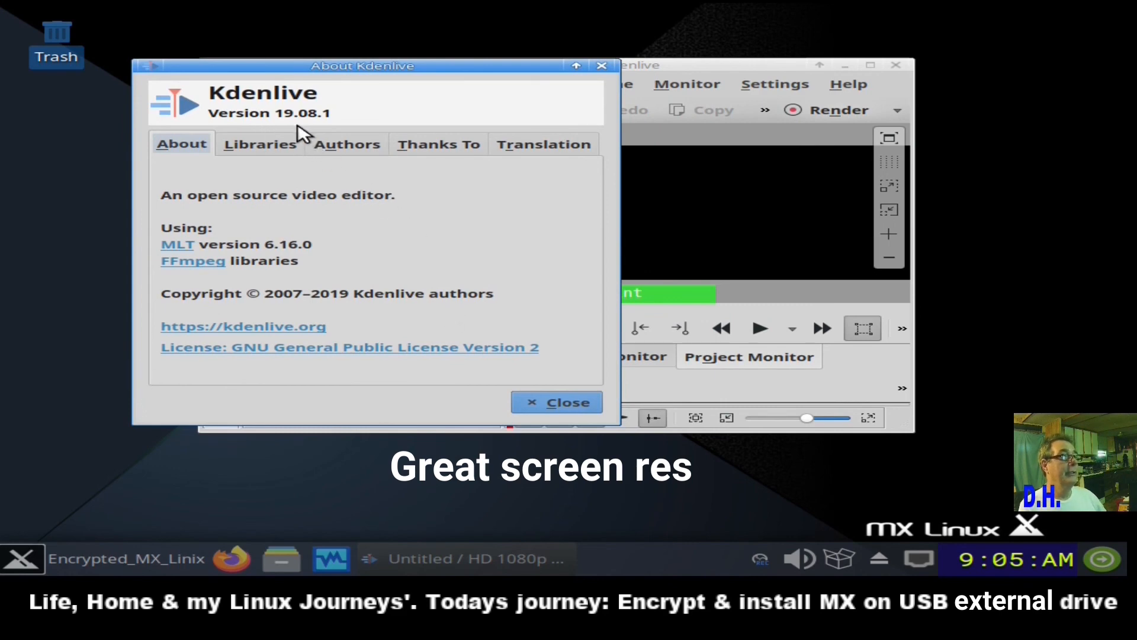
{"action": "left_click", "coordinate": [601, 66]}
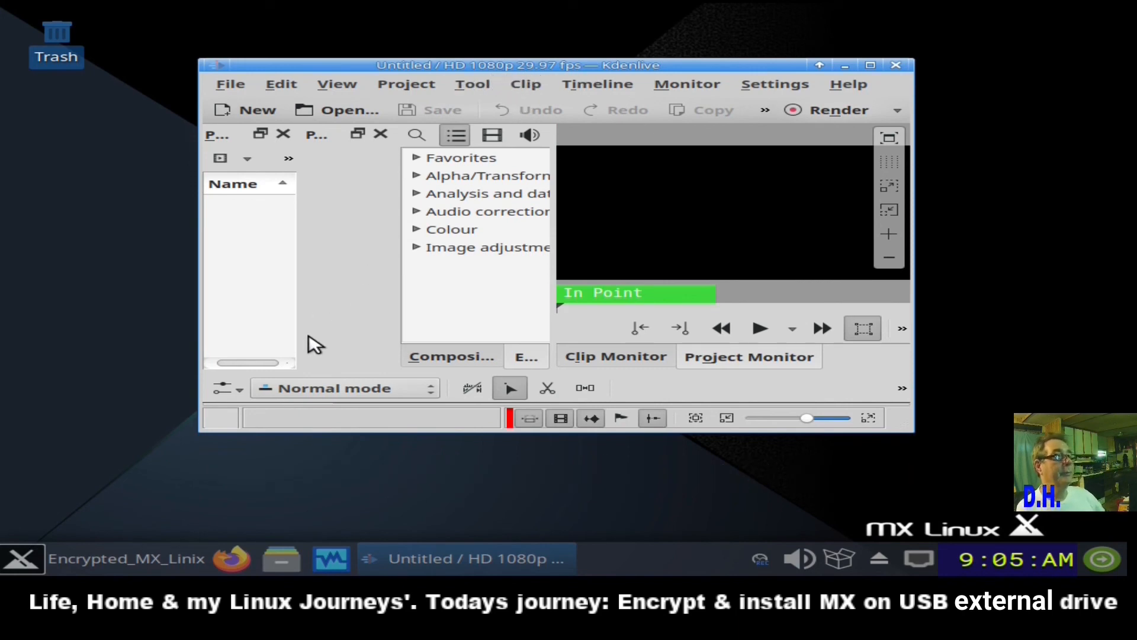
Close the Kdenlive window from its title bar.
{"action": "left_click", "coordinate": [895, 64]}
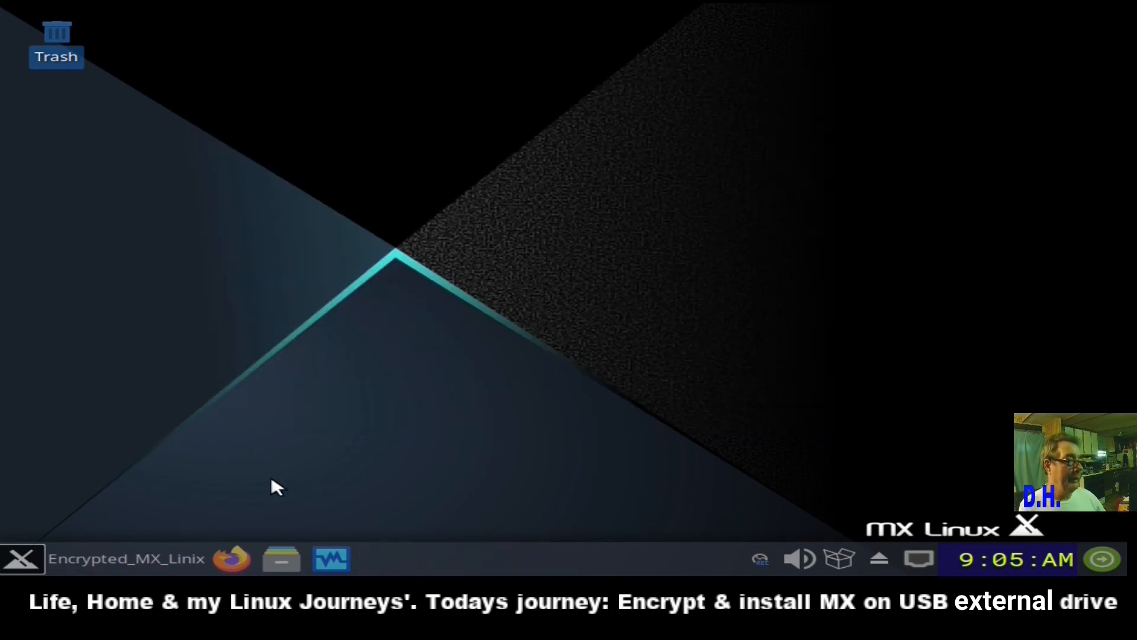